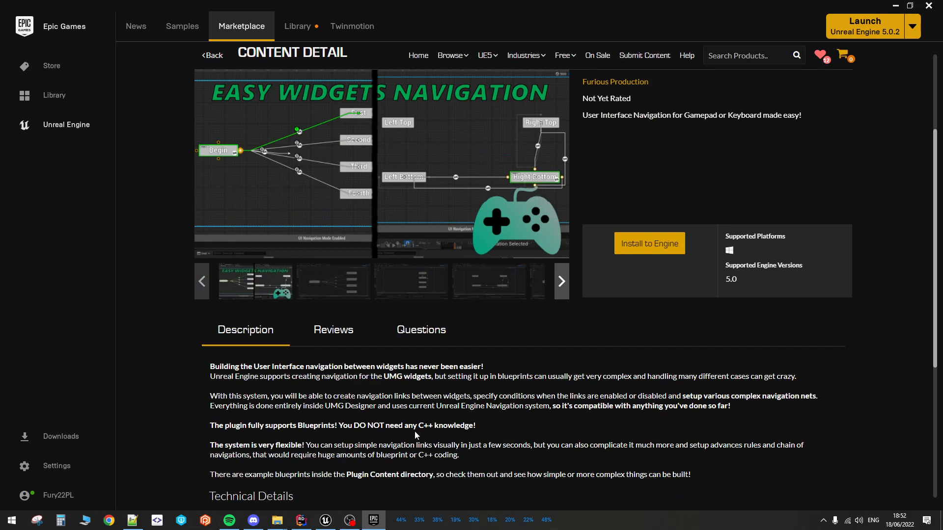
Review the Visual Widget Navigation marketplace page and its description, and switch to the Unreal Editor
scroll(294, 254, "up", 2)
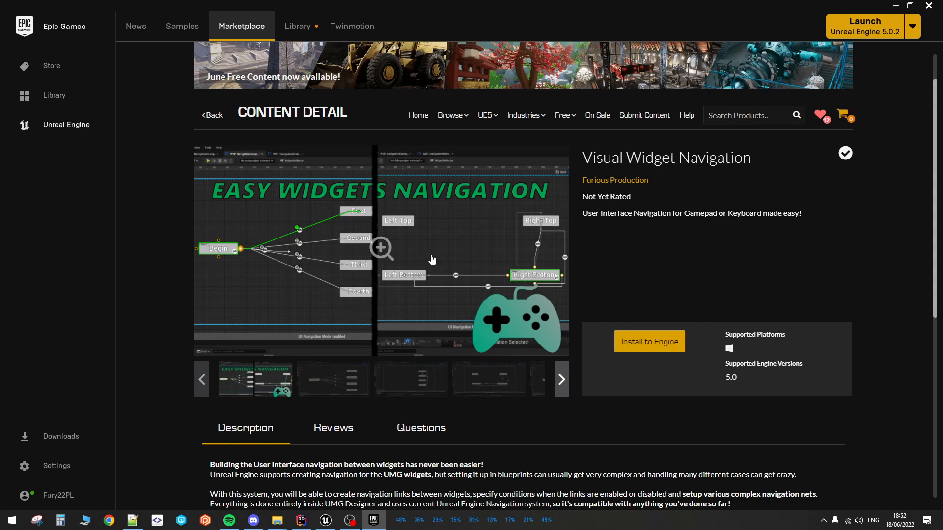
scroll(434, 258, "down", 4)
scroll(436, 258, "up", 4)
left_click(895, 6)
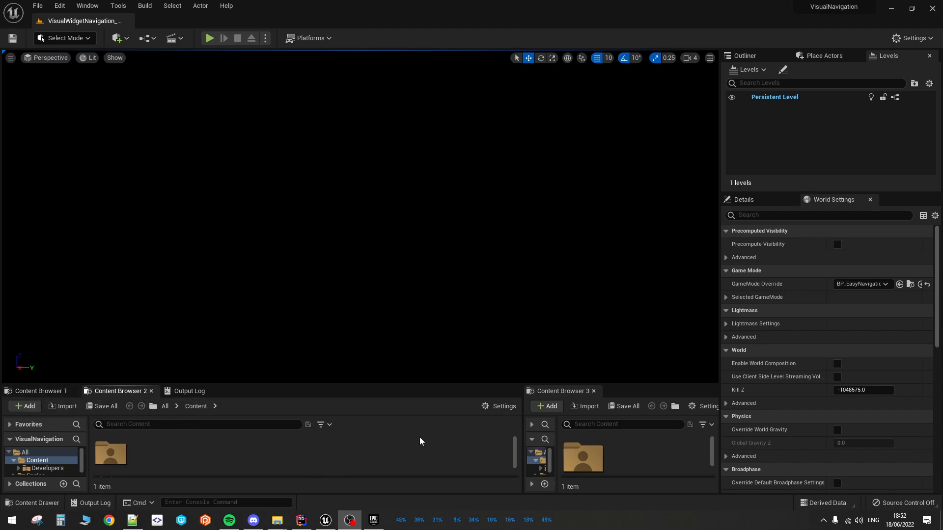
Make the Content Browser area taller and the side panels narrower, and check the Content Browser's engine and plugin content options
left_click_drag(427, 382, 427, 355)
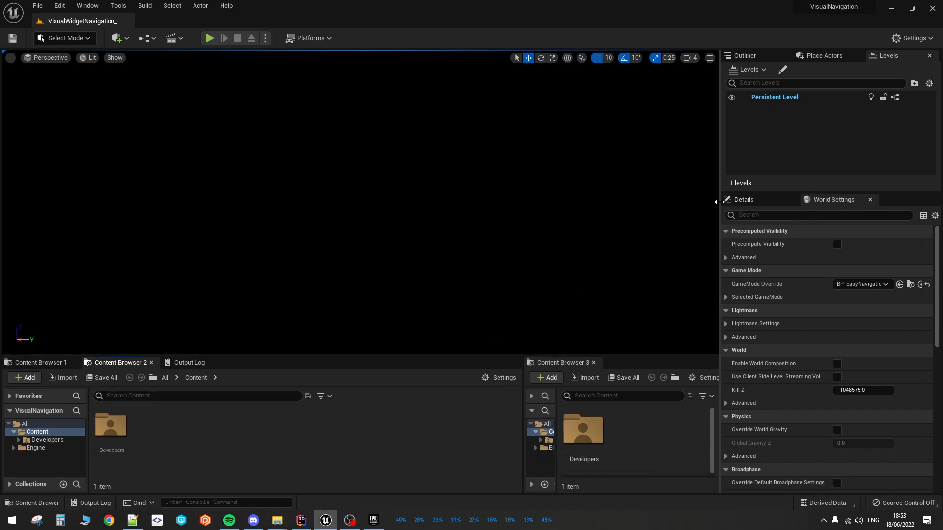
left_click_drag(719, 202, 794, 196)
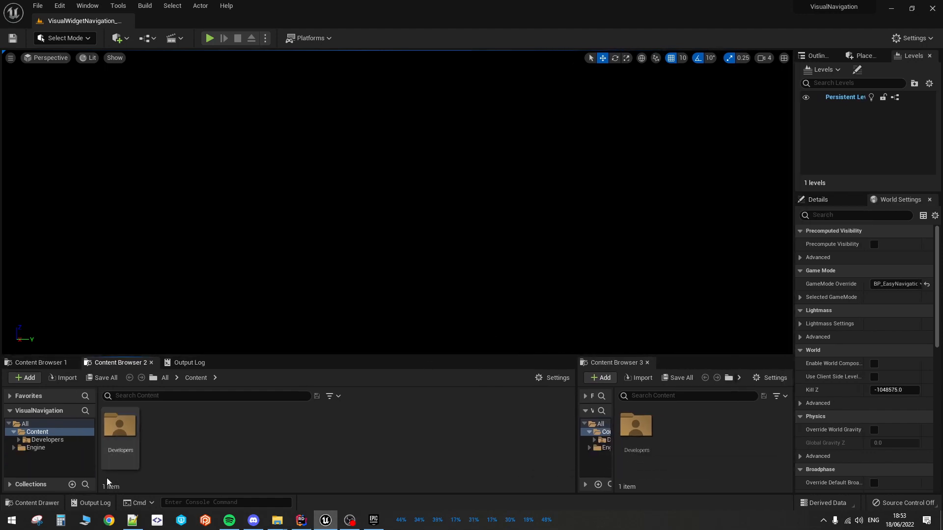
left_click(555, 379)
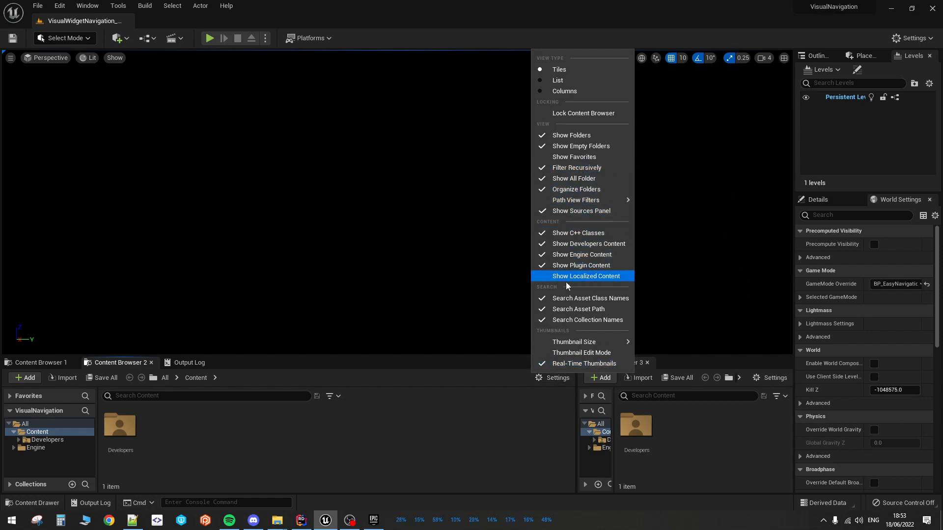
left_click(375, 460)
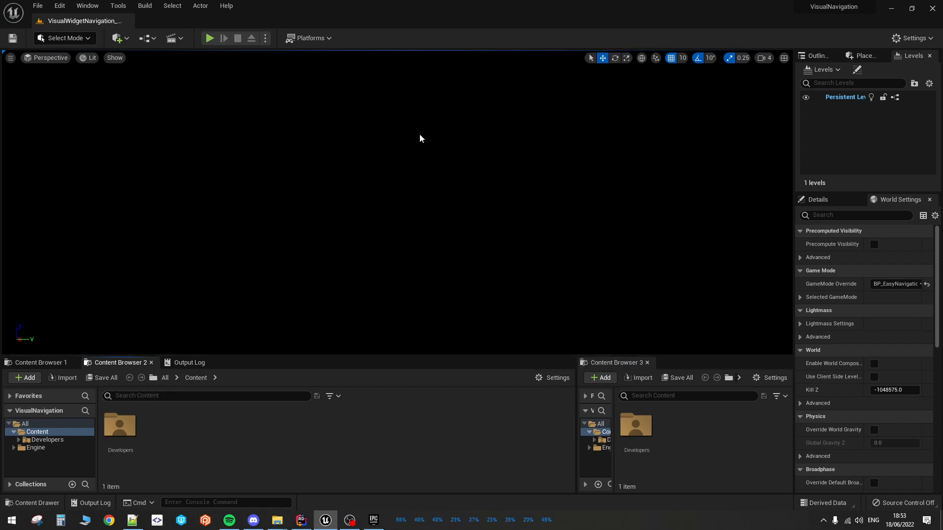
Search the project's plugins for "visual" to check whether Visual Widget Navigation is enabled, and close the plugin list
left_click(59, 6)
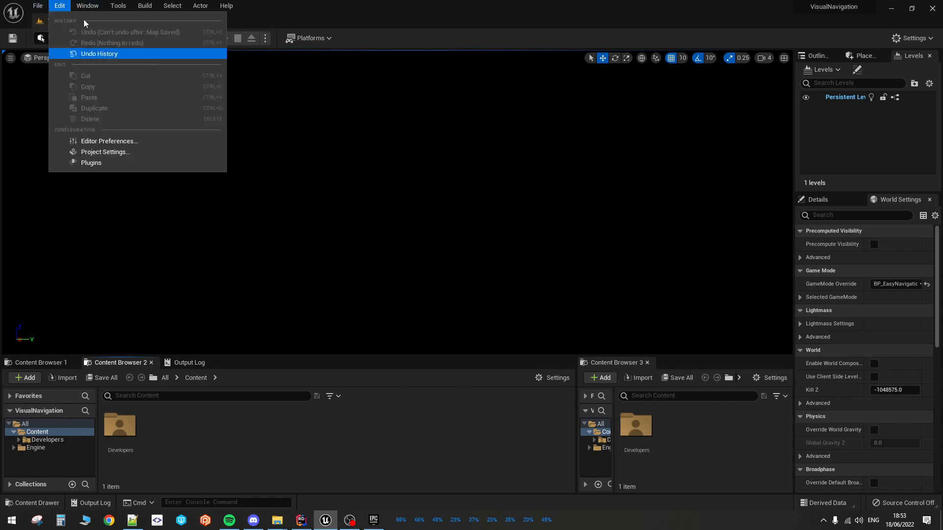
left_click(105, 163)
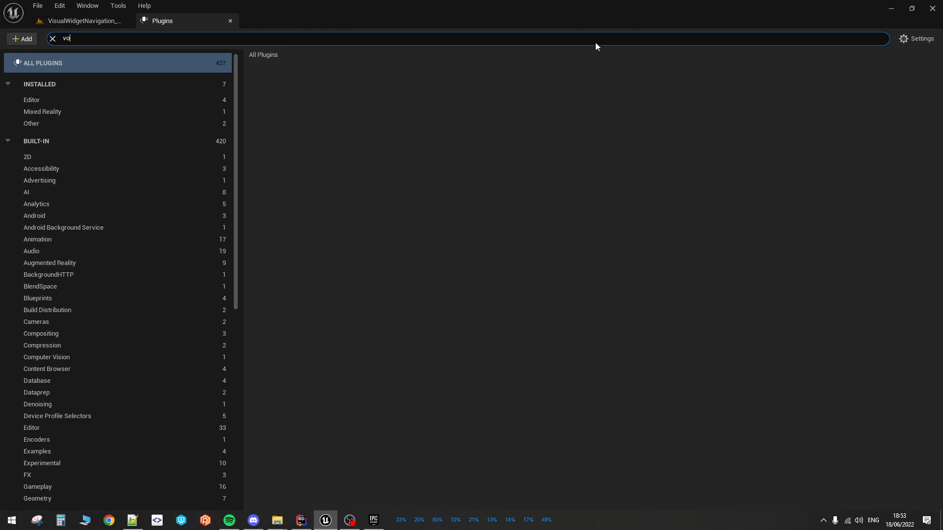
key("BackSpace")
type("isual")
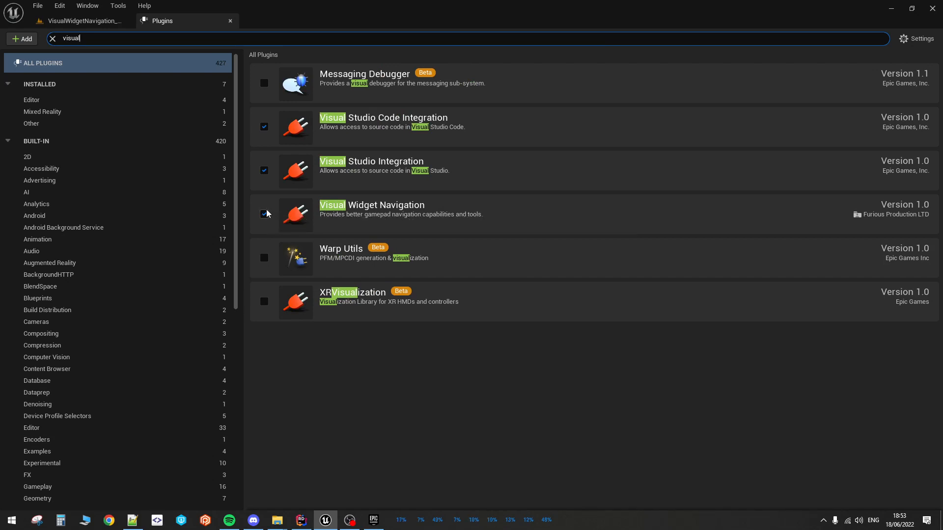
left_click(231, 21)
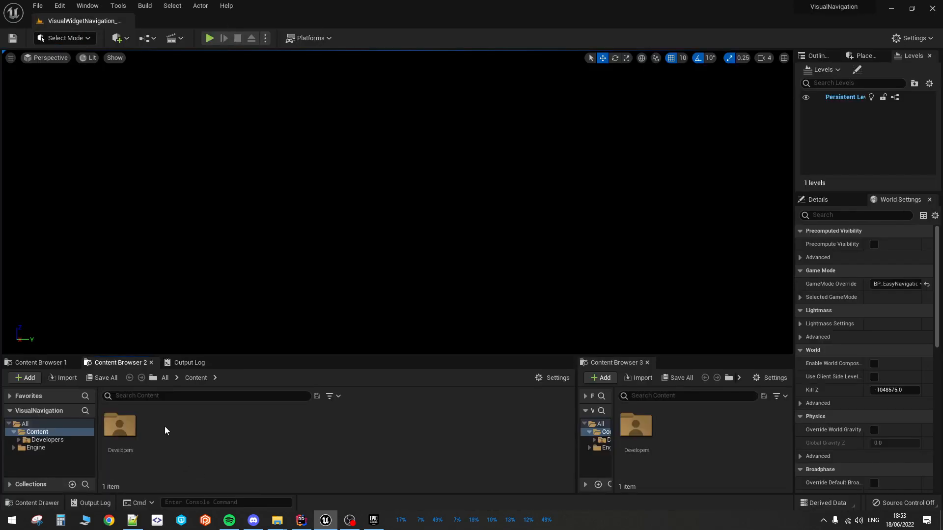
Open the Visual Widget Navigation Content folder from the engine's plugins in the Content Browser
left_click(153, 378)
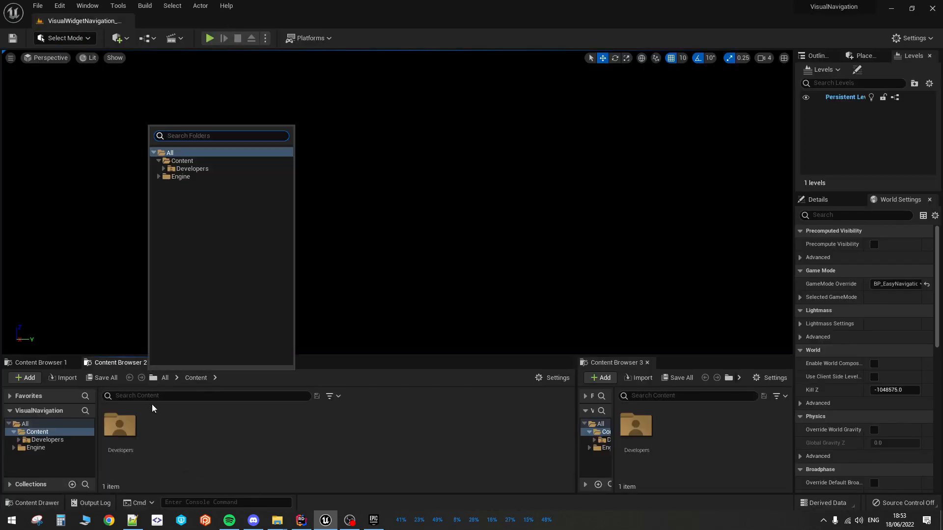
left_click(159, 177)
left_click(164, 200)
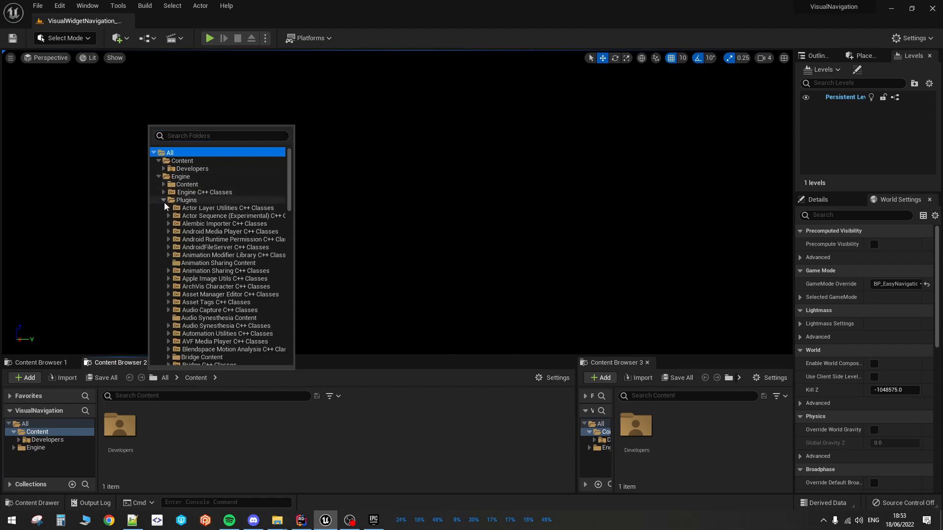
scroll(165, 207, "down", 20)
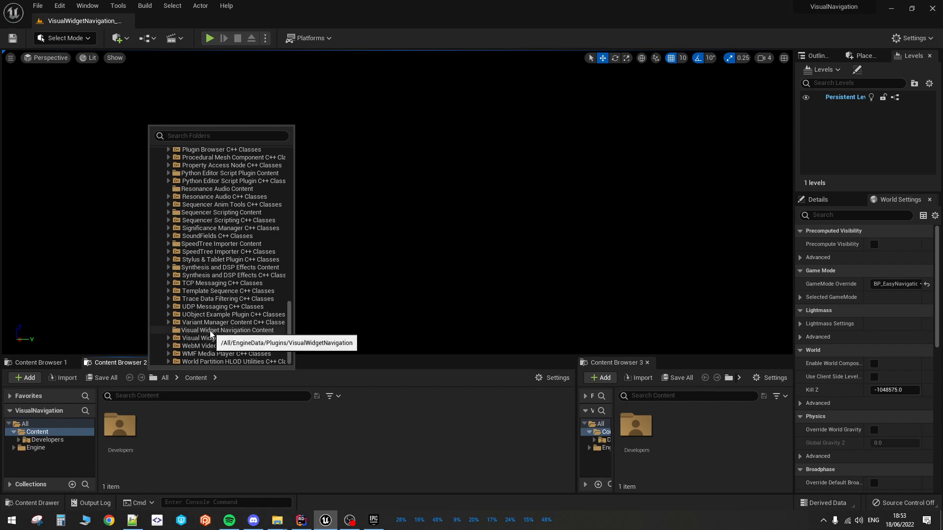
left_click(230, 331)
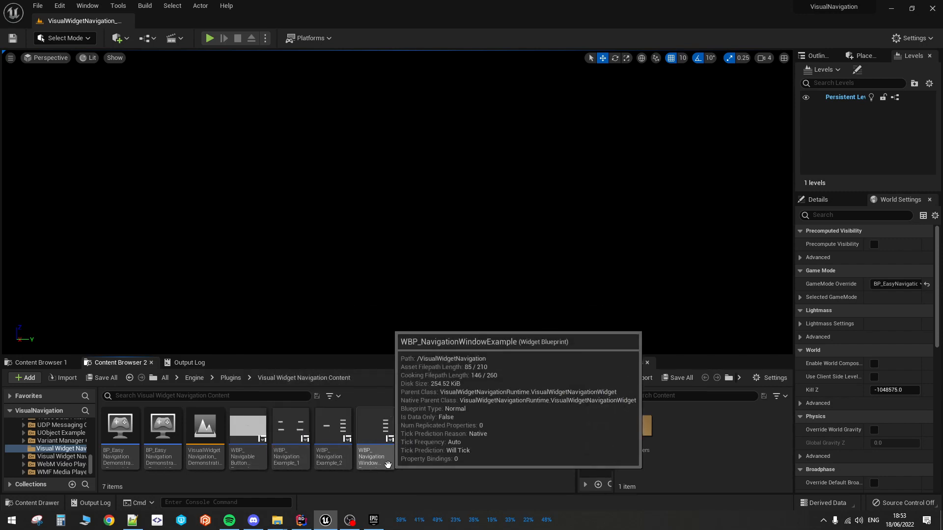
Examine the plugin's example assets, including the design of the WBP_NavigableButtonExample widget, and close that widget
left_click(127, 436)
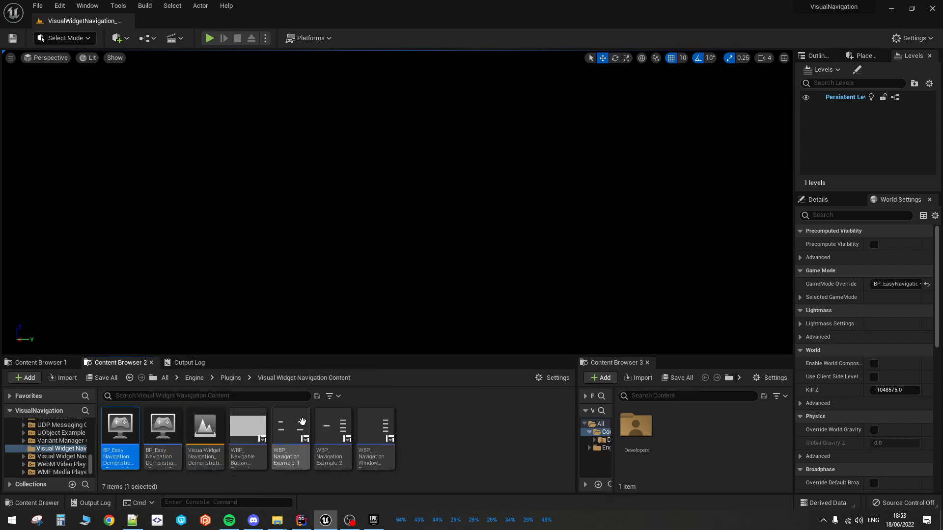
left_click(337, 428)
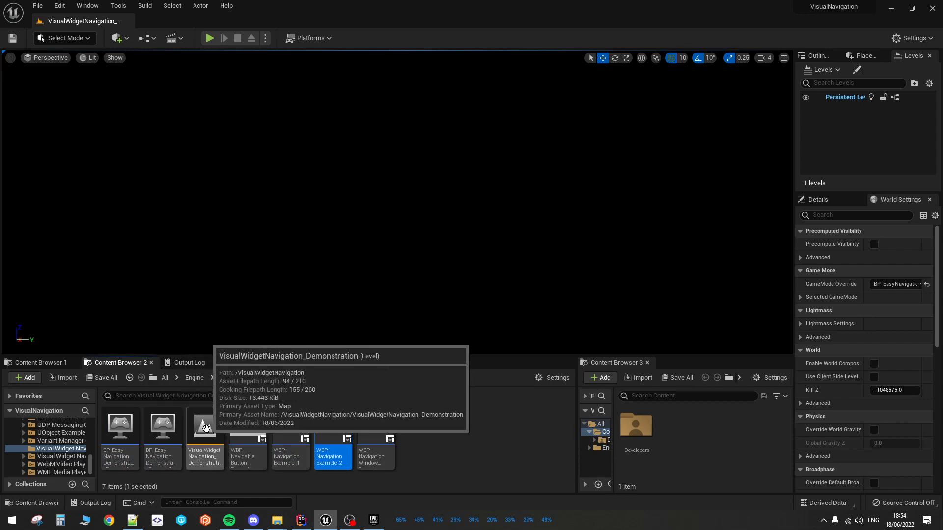
left_click(205, 426)
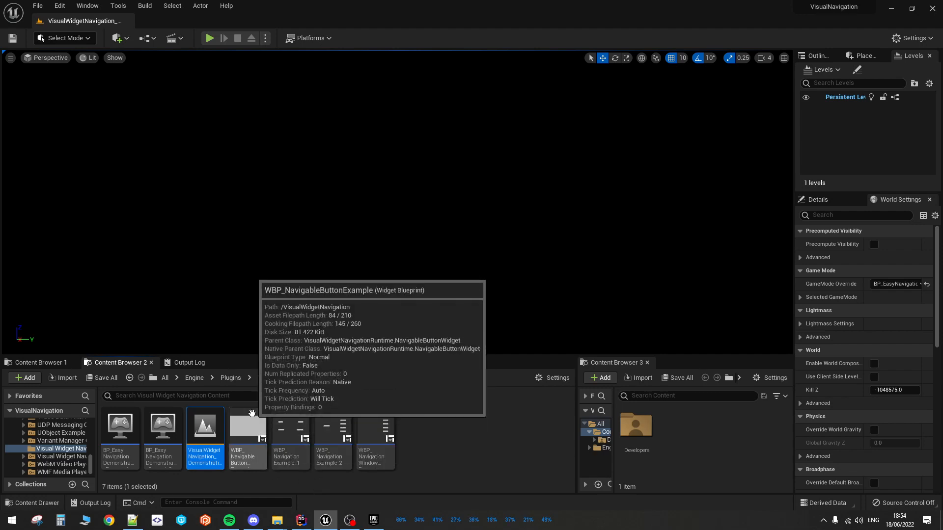
double_click(251, 420)
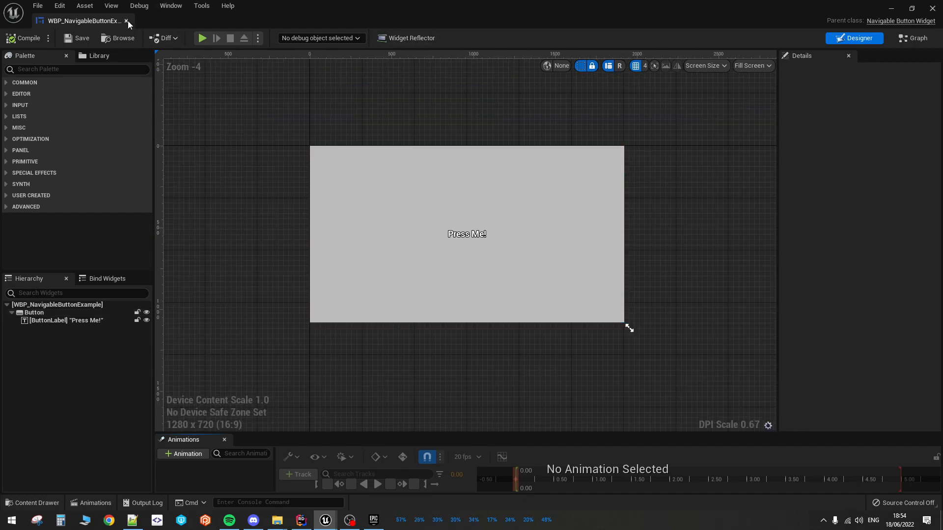
left_click(126, 21)
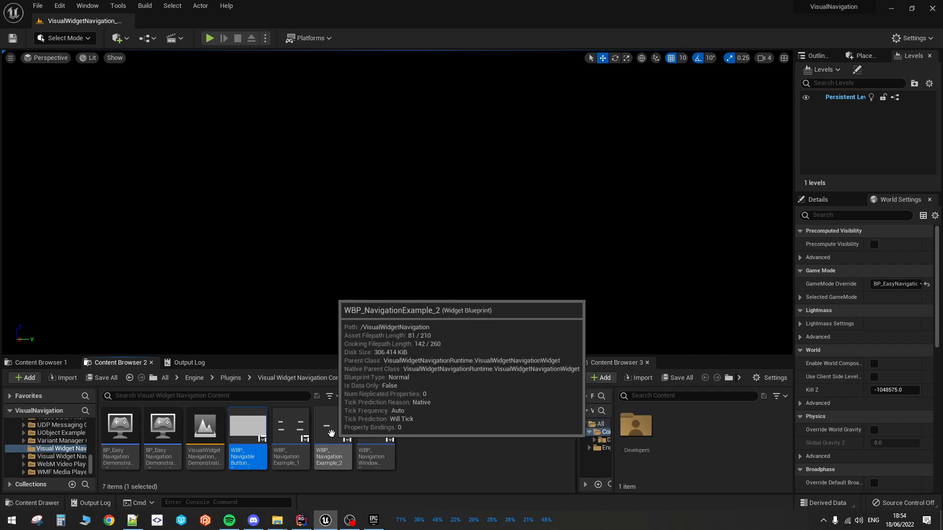
Play the level and activate Left Top, Right Top, Right Bottom and Left Bottom in turn using directional navigation
left_click(210, 38)
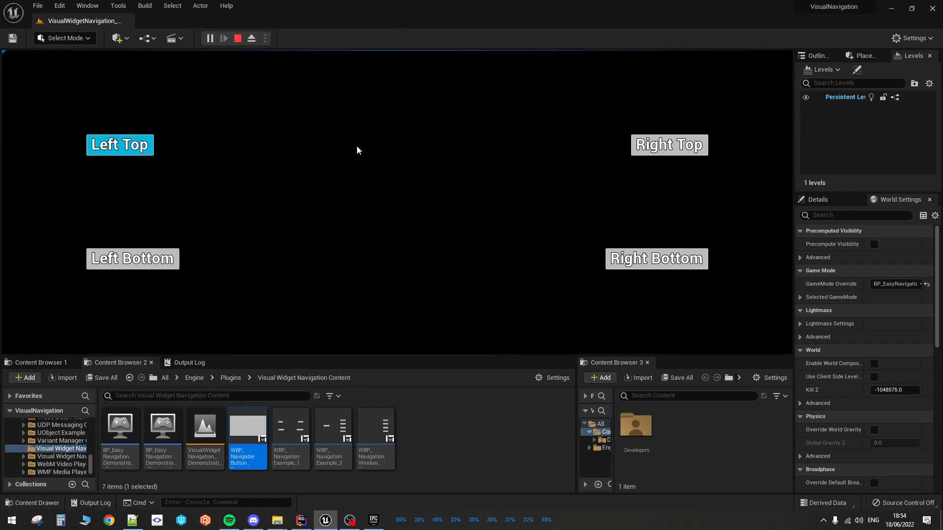
key("Return")
key("Right")
key("Return")
key("Down")
key("Return")
key("Left")
key("Return")
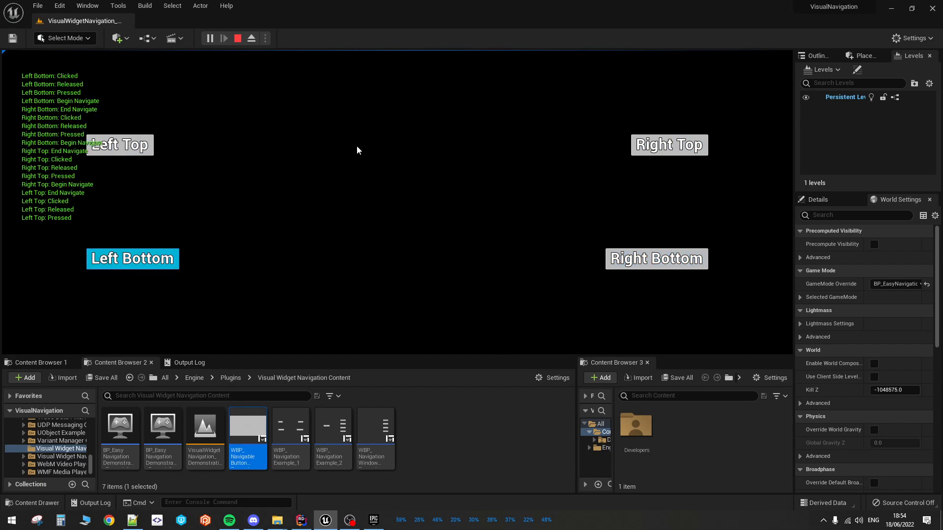
Test the navigation links between the four corner buttons, activating Right Bottom once and Left Bottom several times
key("Up")
key("Right")
key("Down")
key("Return")
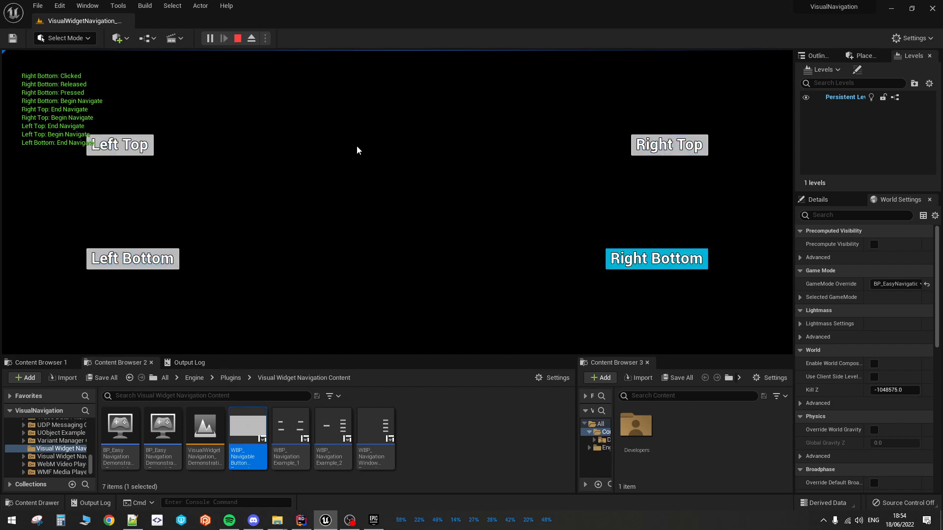
key("Left")
key("Right")
key("Up")
key("Down")
key("Left")
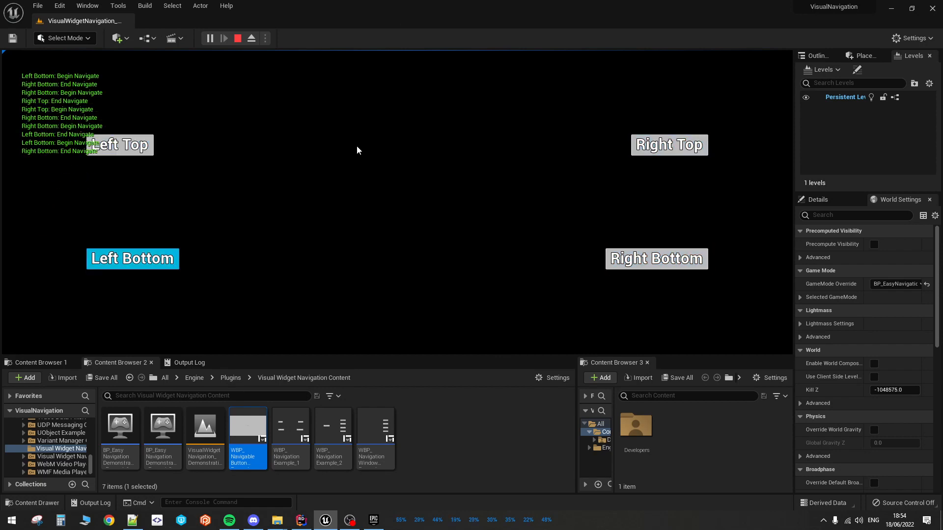
key("Up")
key("Down")
key("Return")
key("Return")
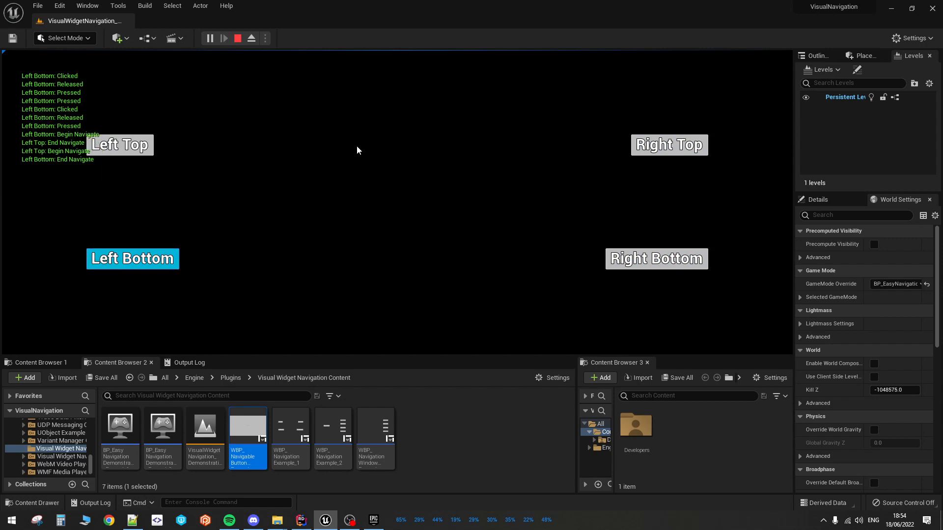
key("Return")
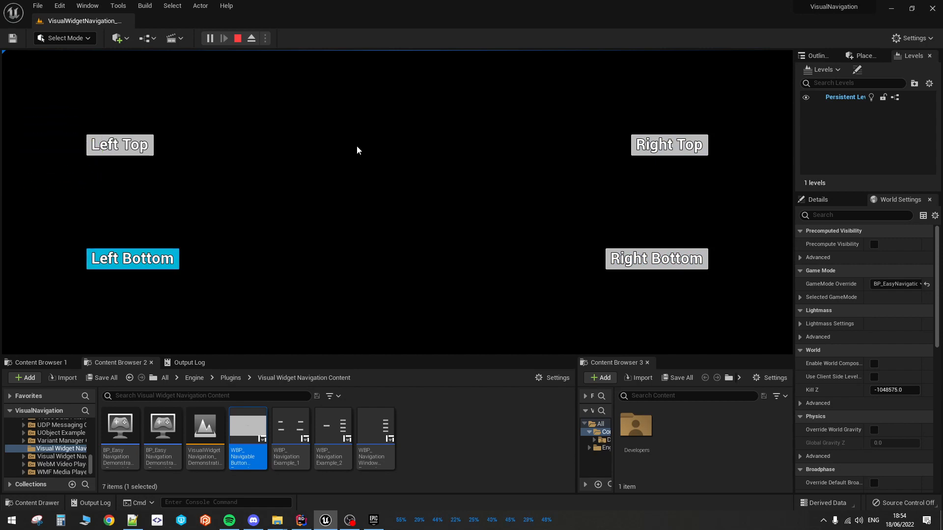
Cycle the focus around the four corner buttons in both directions without activating them, and end the play session
key("Right")
key("Up")
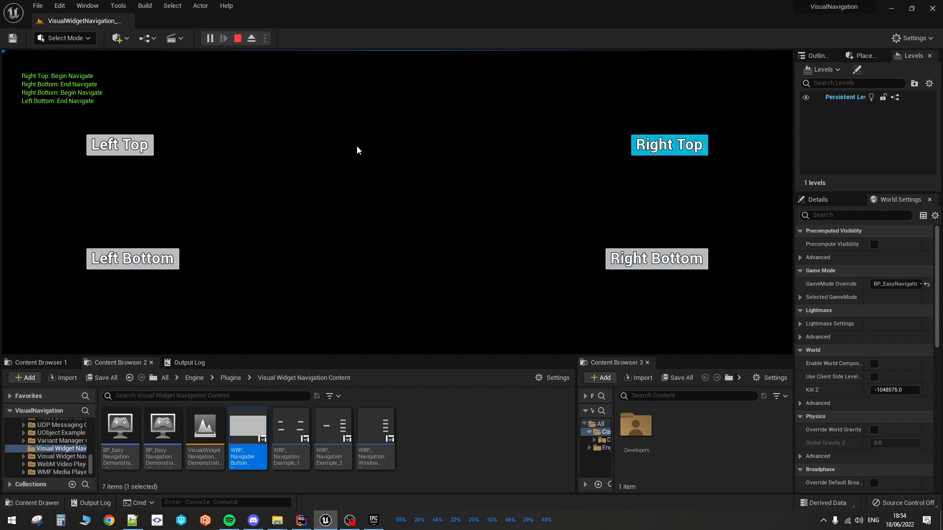
key("Left")
key("Down")
key("Right")
key("Up")
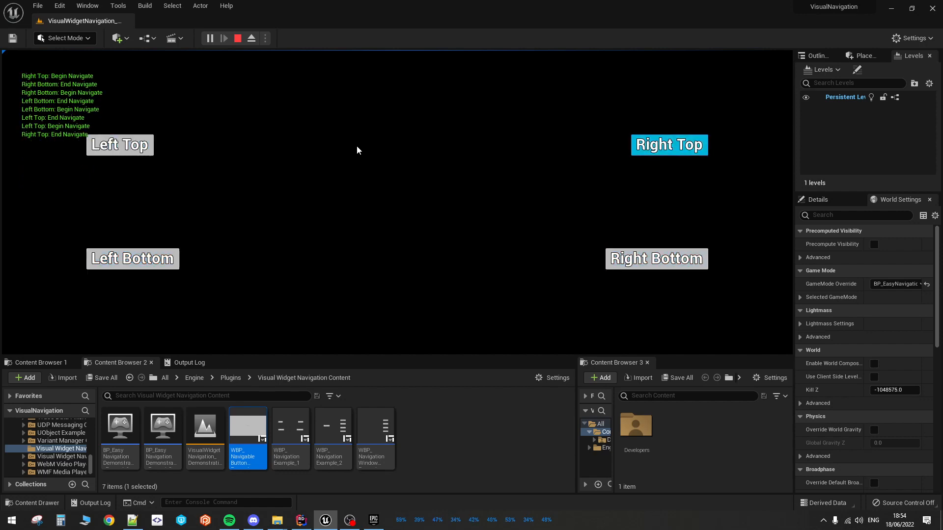
key("Left")
key("Down")
key("Up")
key("Right")
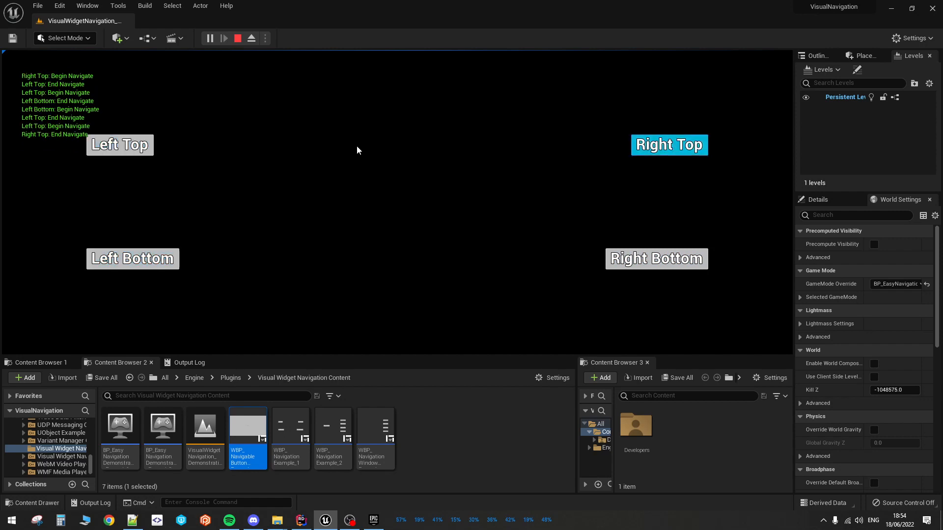
key("Down")
key("Left")
key("Up")
key("Right")
key("Down")
key("Left")
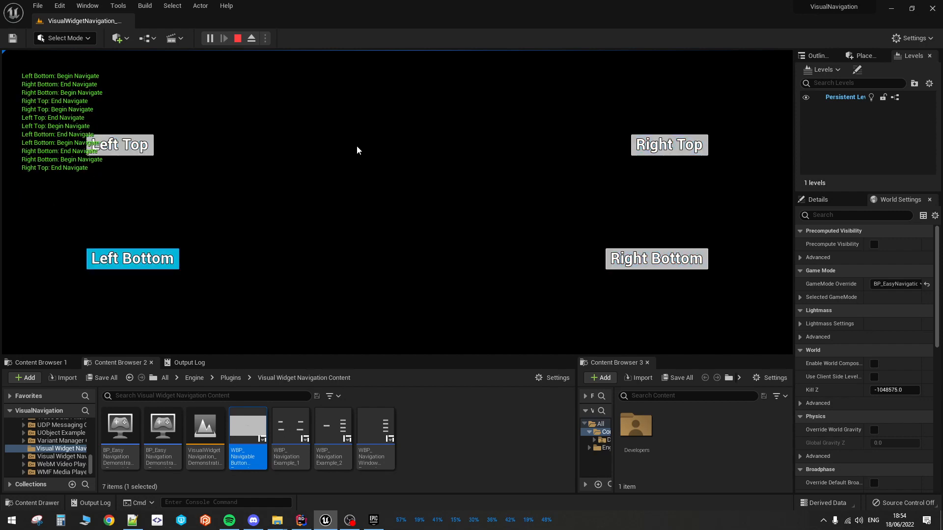
key("Escape")
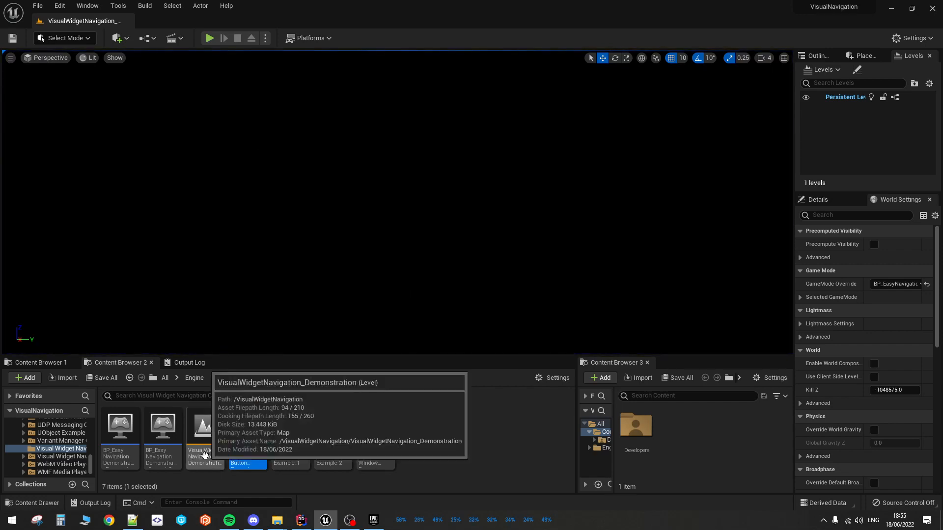
Set the level's GameMode Override to the second BP_EasyNavigationDemonstration example game mode and play the level
left_click(896, 285)
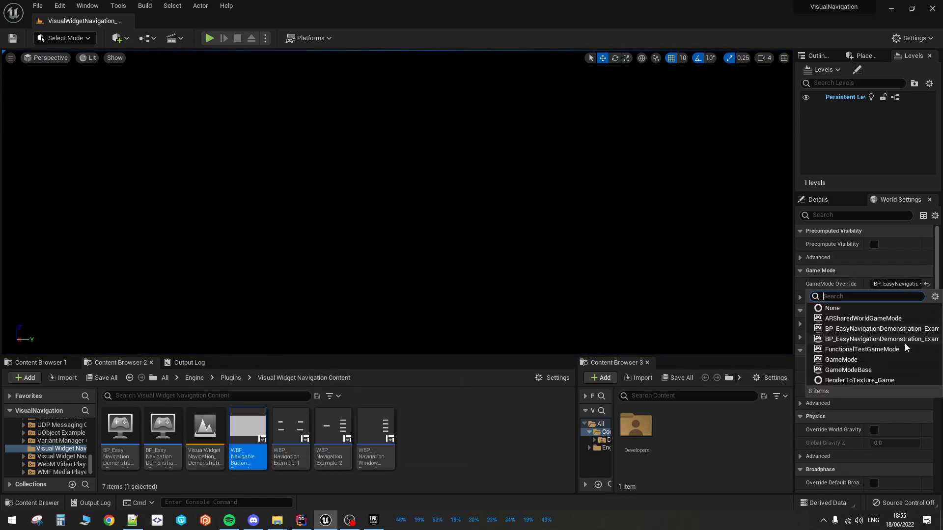
left_click(916, 340)
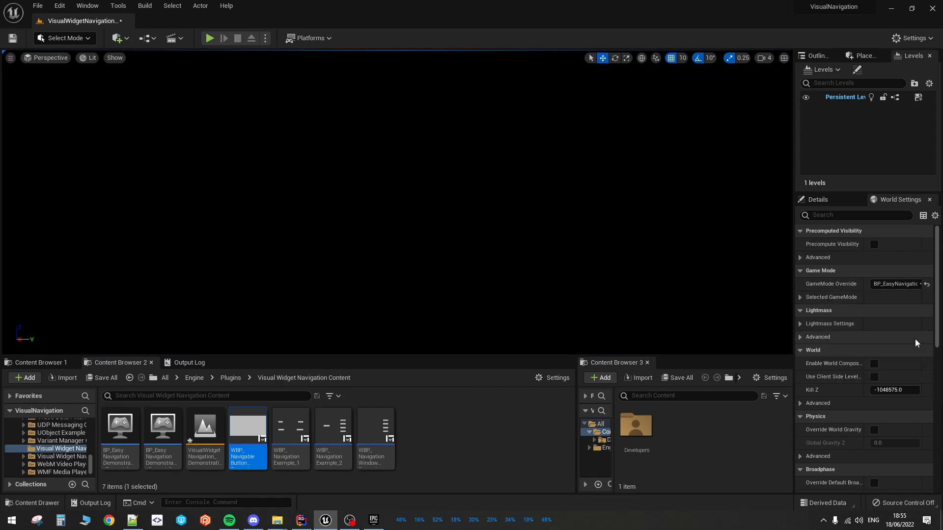
left_click(210, 39)
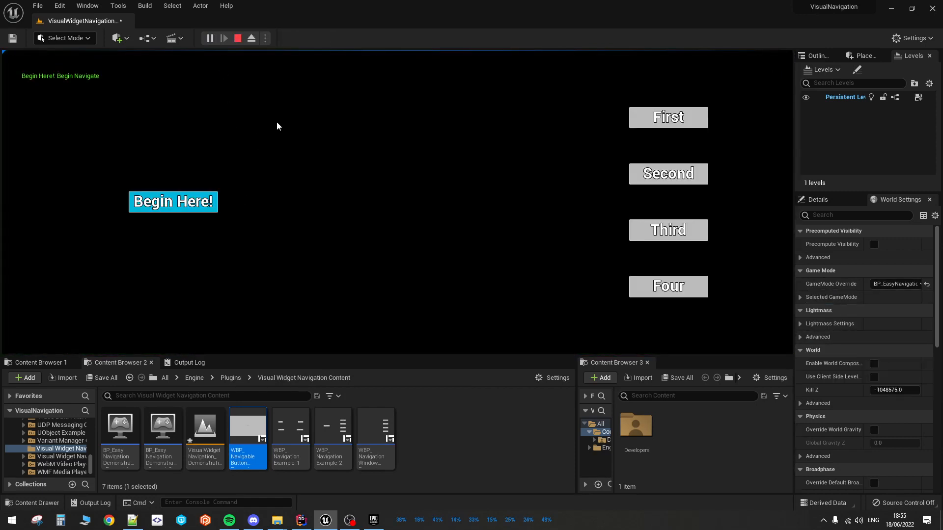
Activate Begin Here!, Second, Third and Four by directional navigation, and cycle the focus upward through the four-button list
key("Return")
key("Right")
key("Down")
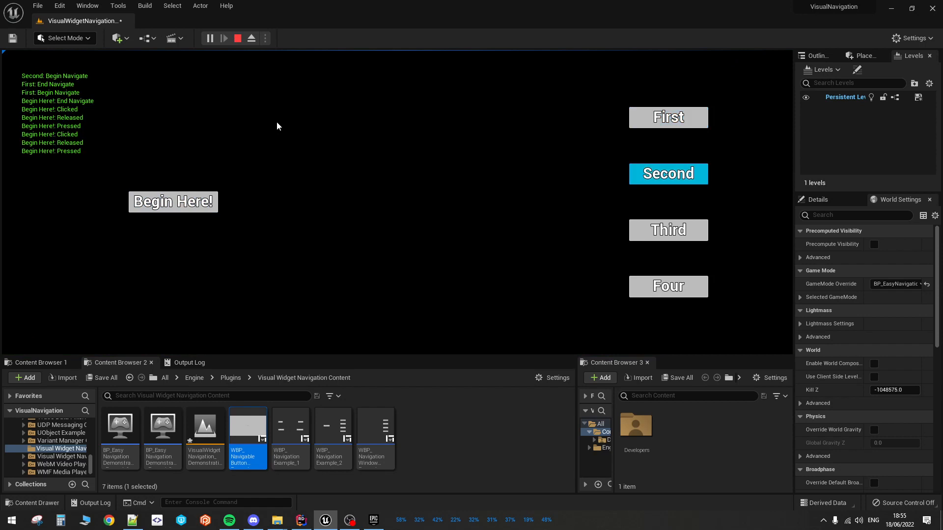
key("Return")
key("Down")
key("Return")
key("Down")
key("Return")
key("Up")
key("Up")
key("Up")
key("Up")
key("Up")
key("Up")
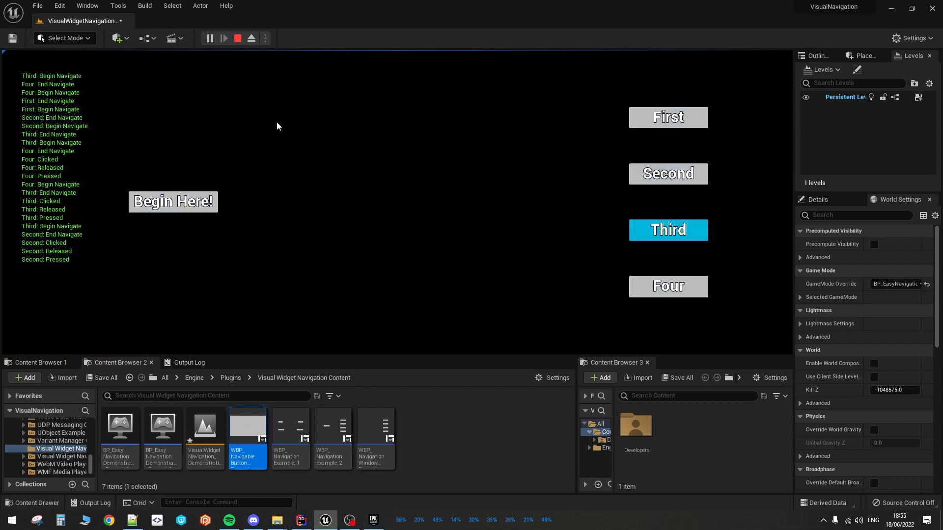
Activate Begin Here! by directional navigation and move the focus back and forth between it and First
key("Left")
key("Return")
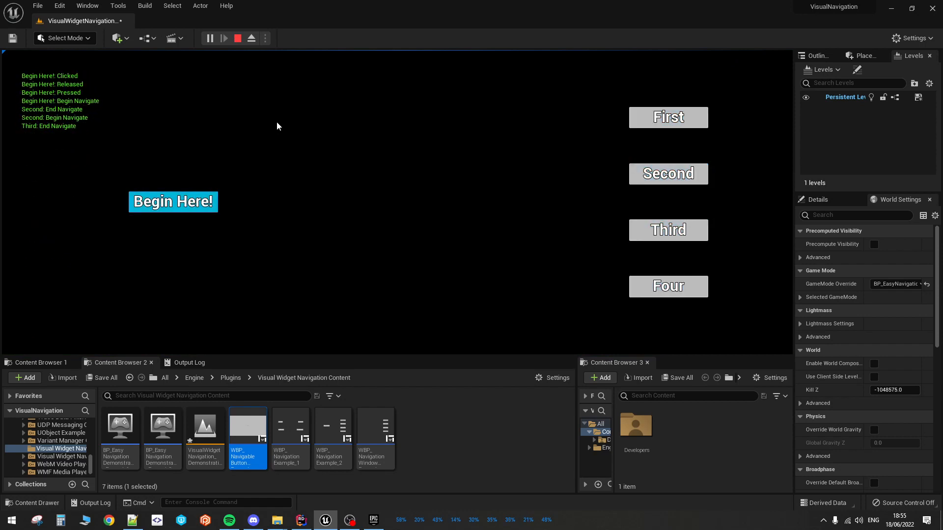
key("Right")
key("Left")
key("Right")
key("Left")
key("Right")
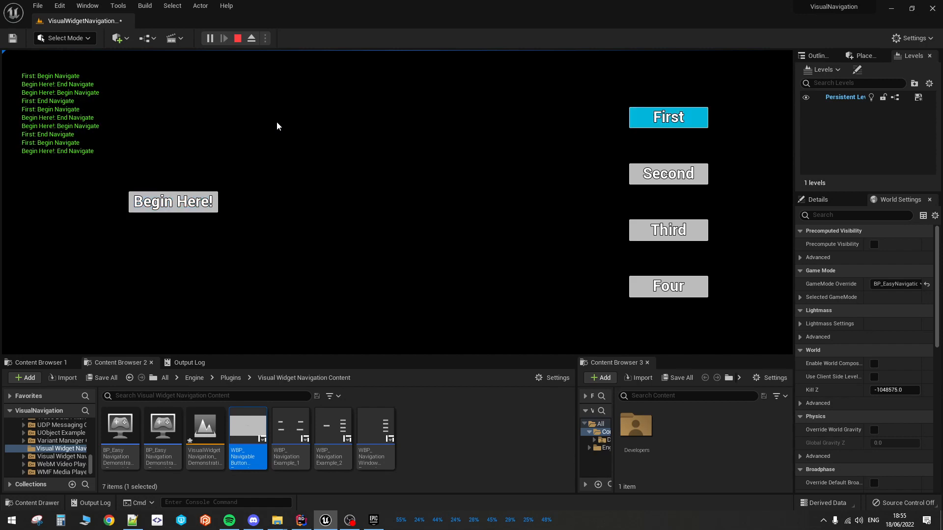
Cycle the focus downward through the four-button list, revisit Begin Here!, and end the play session
key("Down")
key("Down")
key("Down")
key("Down")
key("Down")
key("Down")
key("Left")
key("Right")
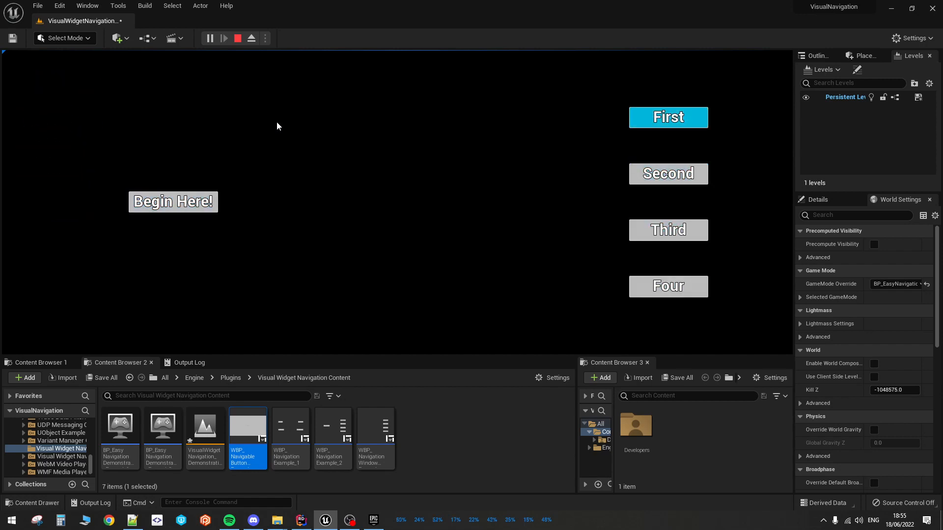
left_click(237, 39)
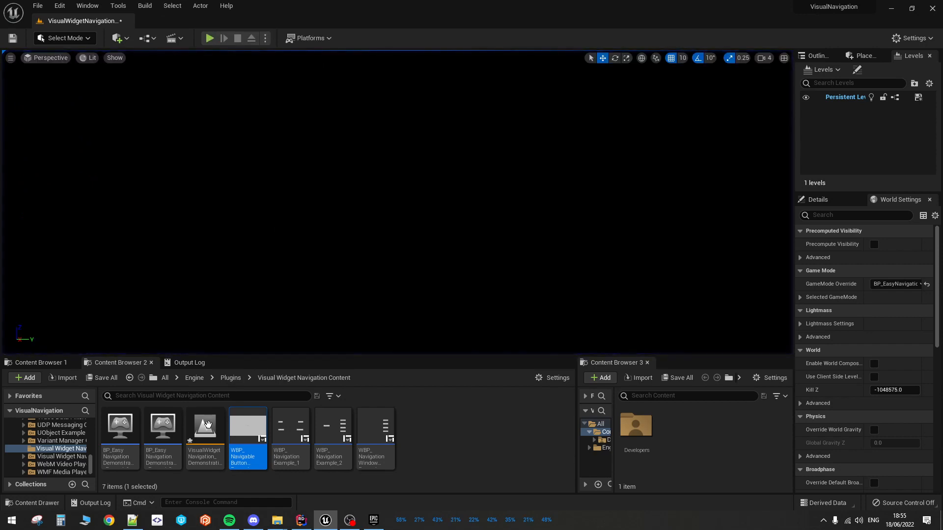
Save the current level
left_click(45, 6)
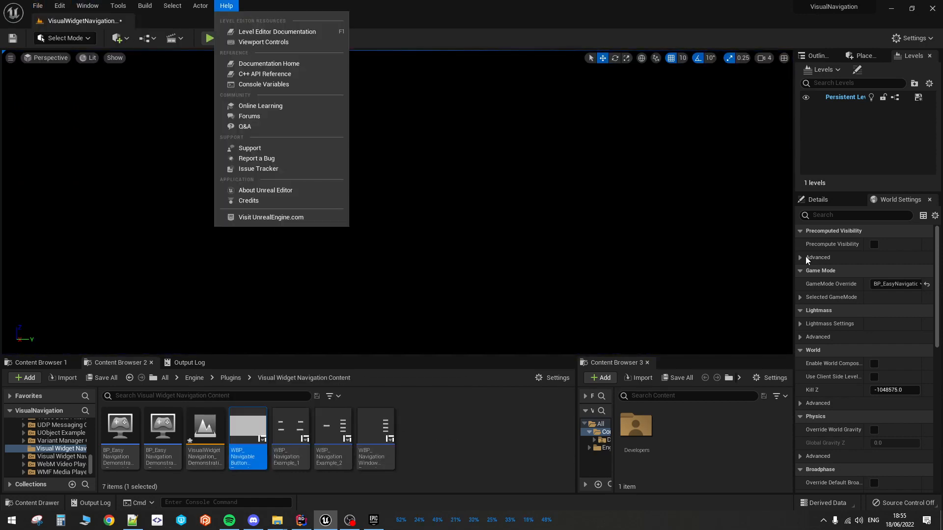
left_click(889, 284)
left_click(879, 328)
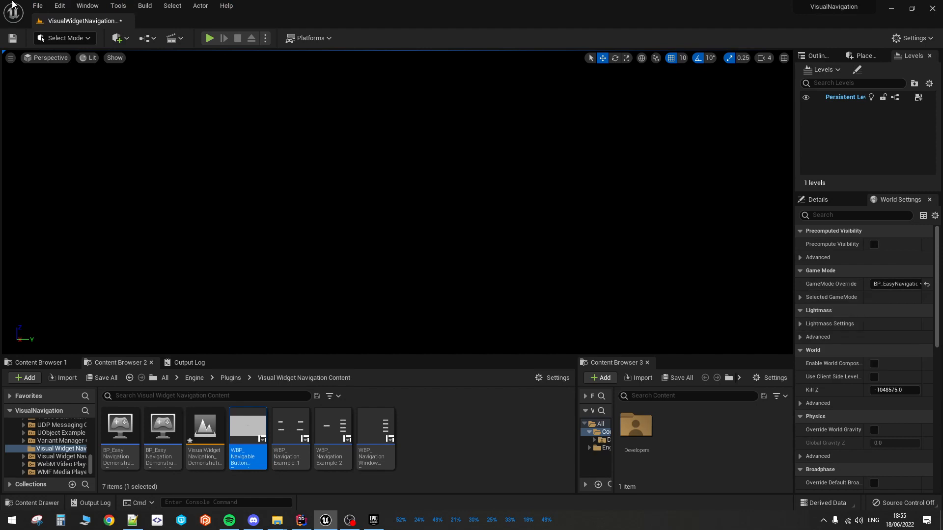
left_click(38, 6)
left_click(83, 118)
Open WBP_NavigationExample_1 in the designer and enable UI Navigation Mode
left_click(287, 425)
double_click(287, 426)
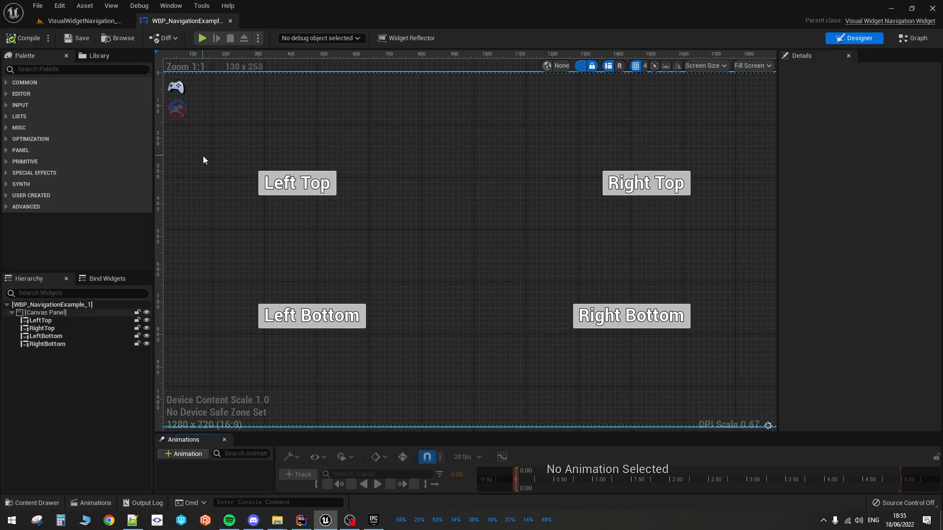
left_click(182, 88)
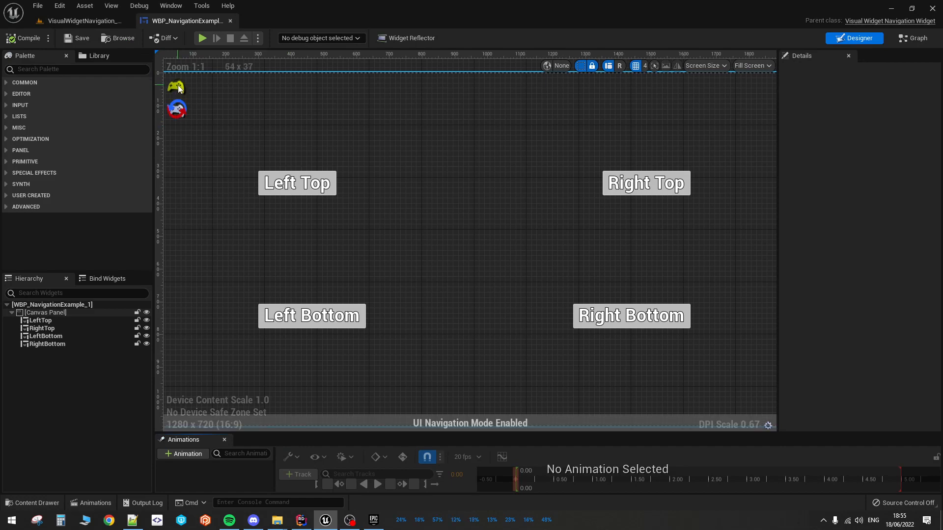
Examine the navigation links of Left Top, Right Top, Right Bottom and Left Bottom, and close the widget
left_click(322, 193)
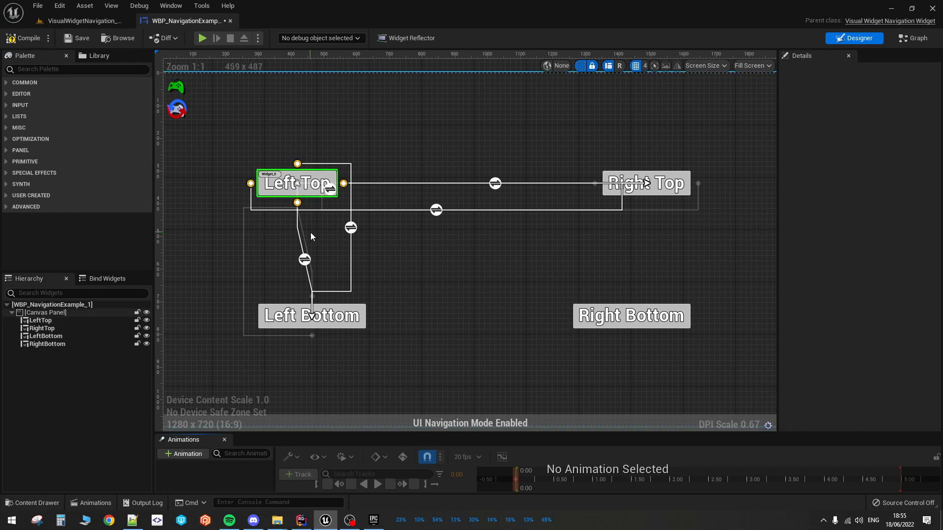
left_click(668, 177)
left_click(684, 320)
left_click(305, 318)
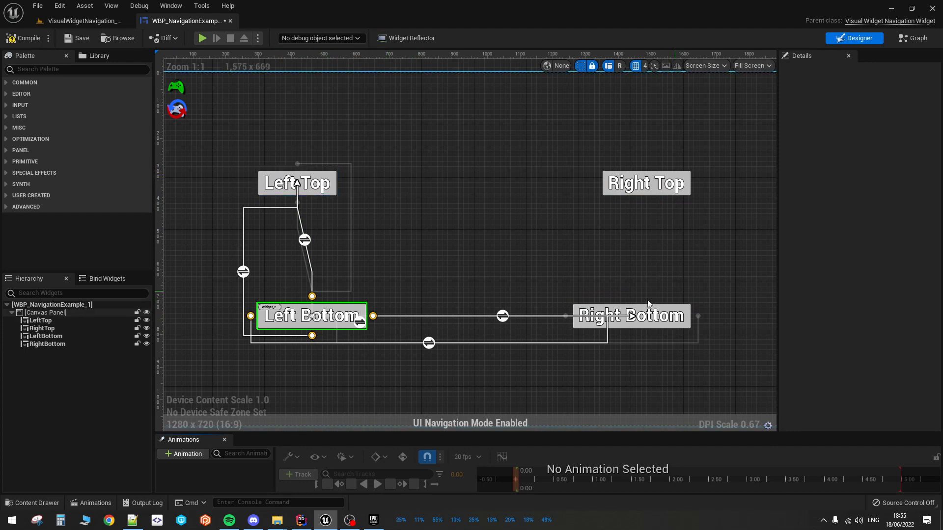
left_click(297, 185)
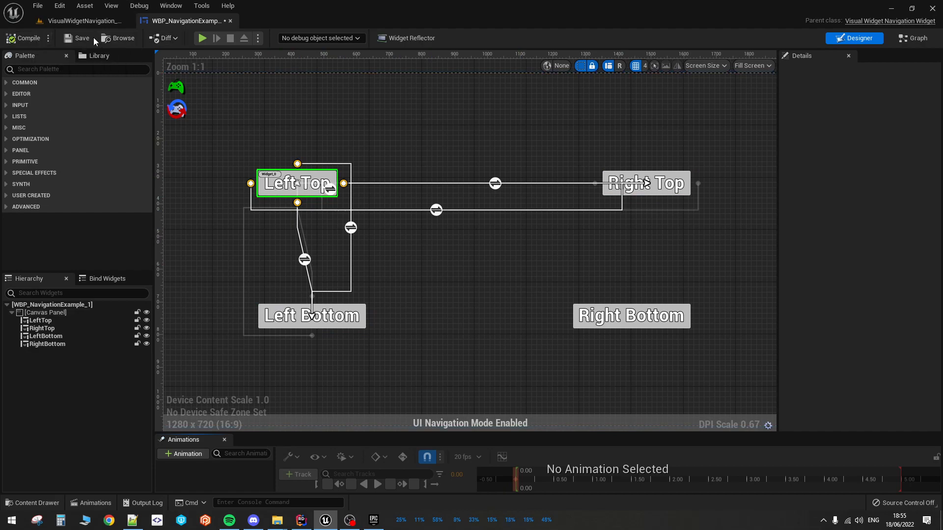
left_click(229, 21)
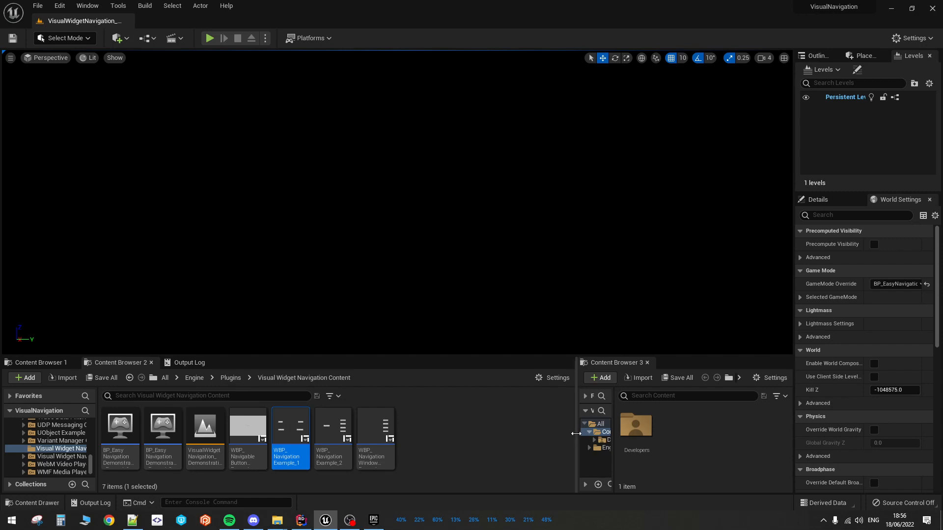
Widen Content Browser 3 while keeping the plugin's assets in Content Browser 2 accessible beside it
left_click_drag(568, 434, 170, 441)
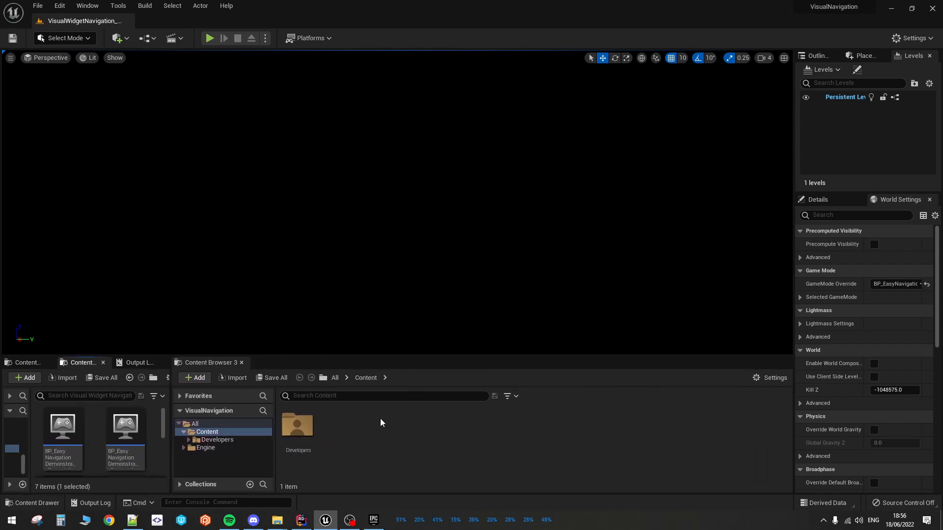
right_click(456, 425)
mouse_move(475, 411)
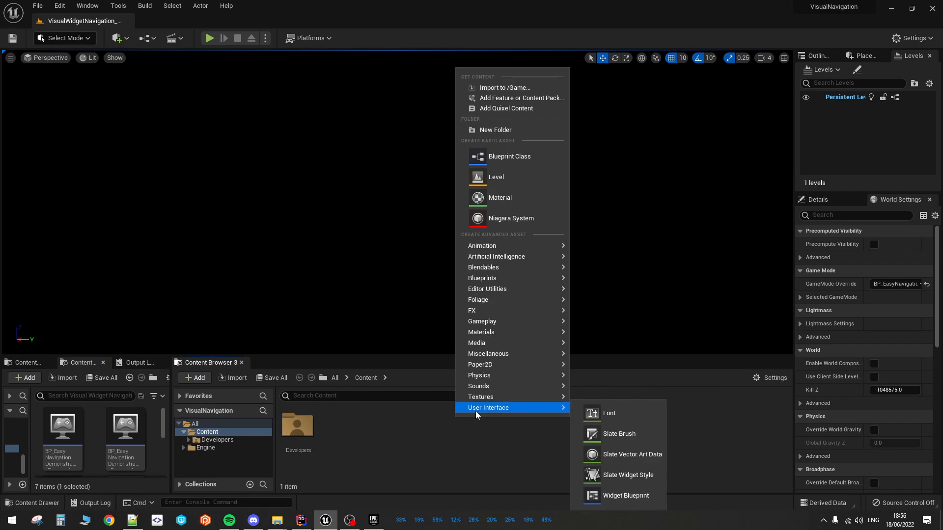
left_click(415, 469)
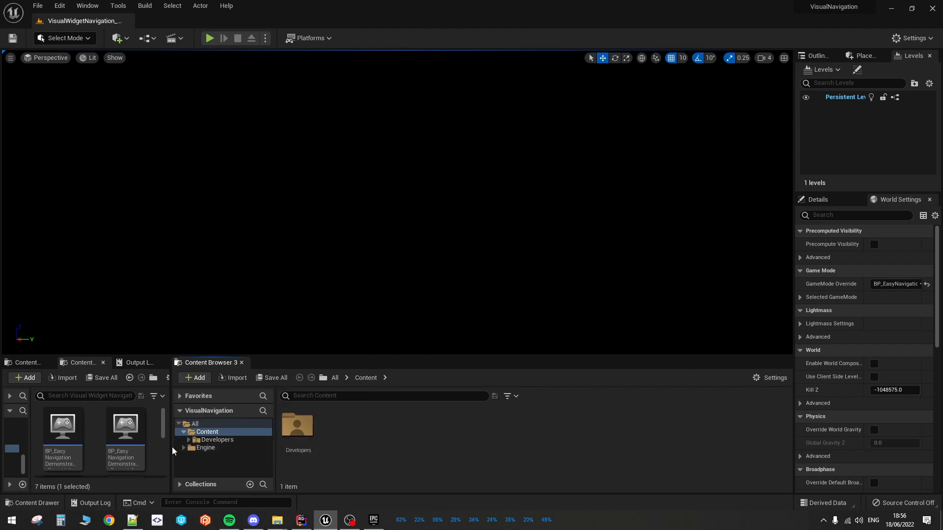
left_click_drag(168, 444, 219, 443)
Copy the first BP_EasyNavigationDemonstration game mode from the plugin into the project's Content folder and rename the copy BP_MyGameMode
left_click(69, 427)
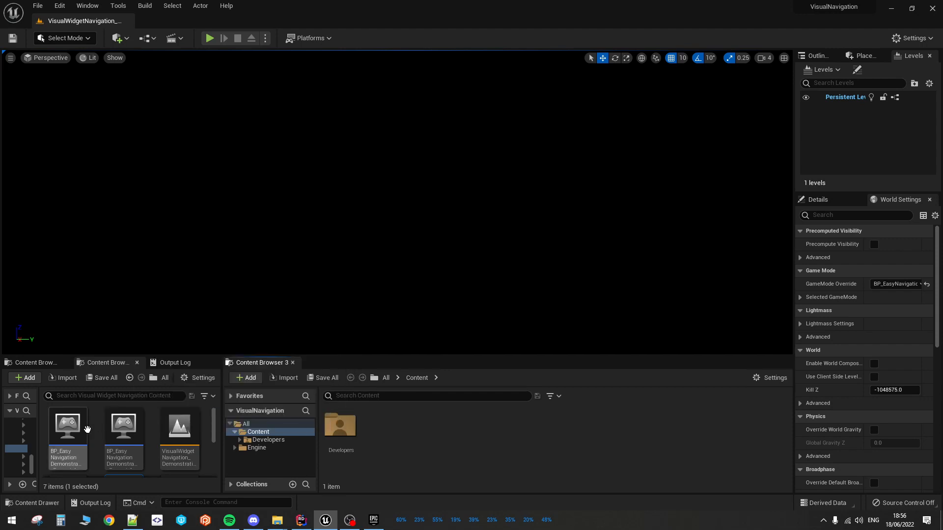
left_click_drag(73, 429, 422, 436)
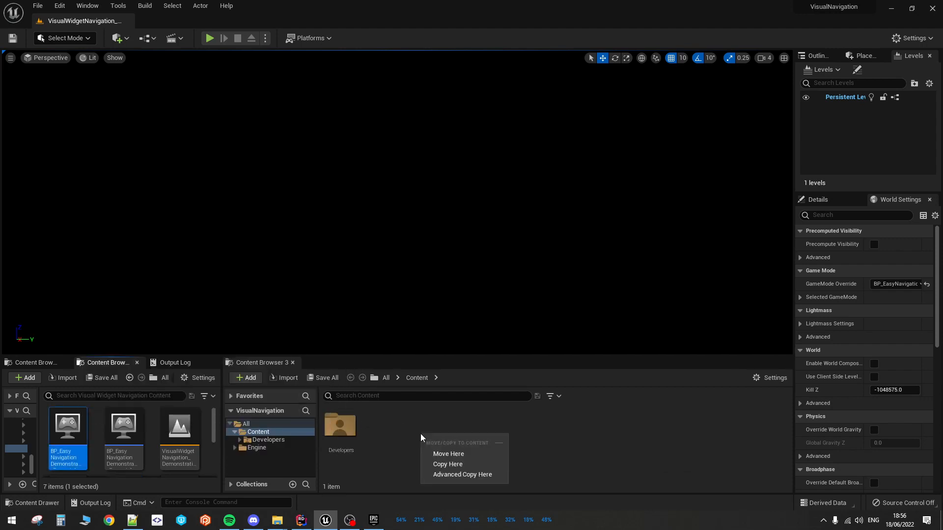
left_click(450, 465)
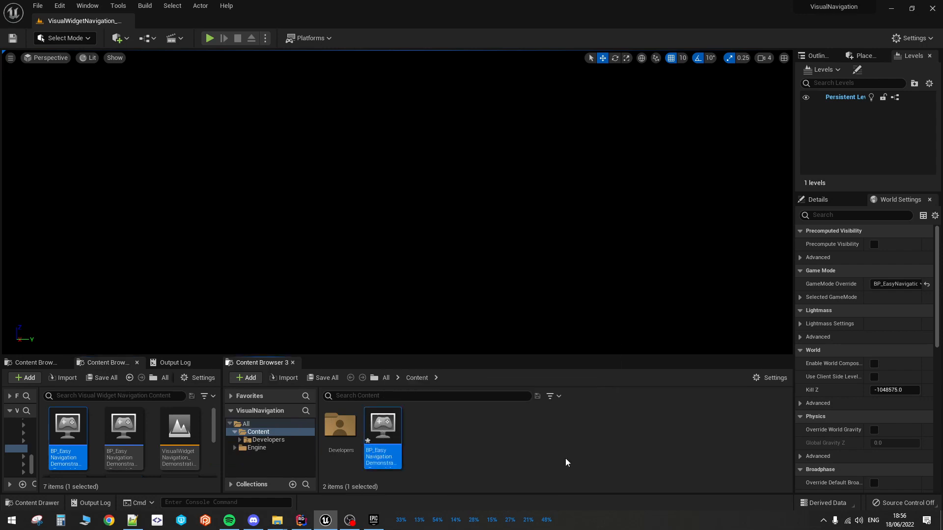
key("F2")
type("BP_M")
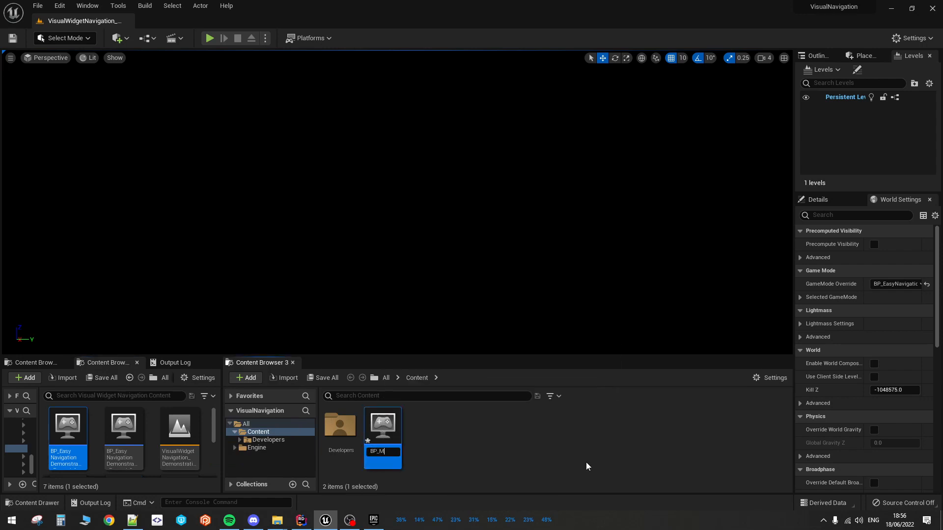
type("yGameMode")
key("Return")
Open BP_MyGameMode, dock its editor beside the level, and return to the level editor
key("Return")
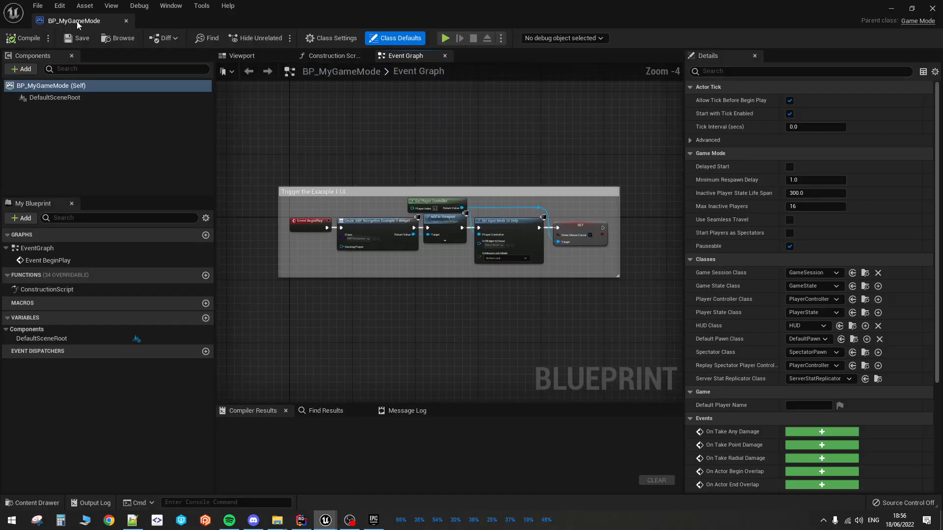
left_click_drag(77, 22, 368, 23)
left_click(84, 24)
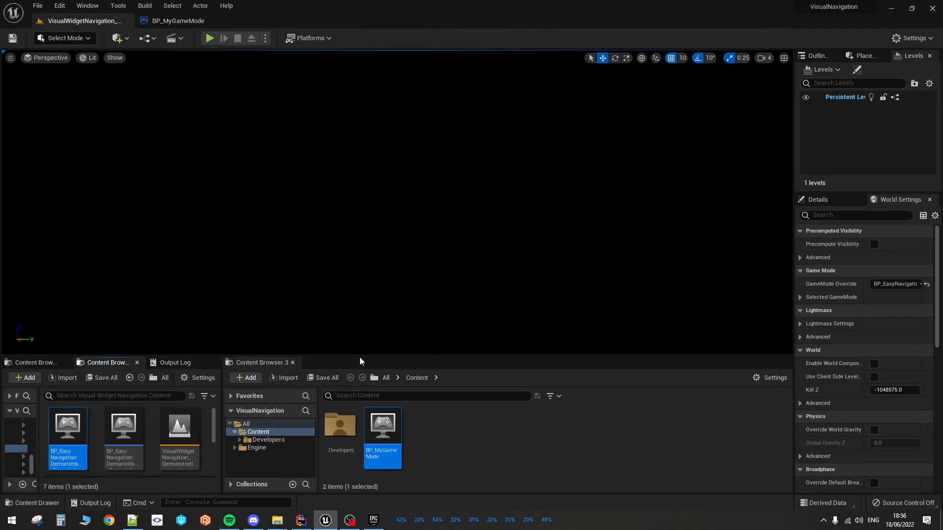
Create a Widget Blueprint in the Content folder with VisualWidgetNavigationWidget as its root widget class
right_click(474, 429)
right_click(477, 428)
mouse_move(531, 418)
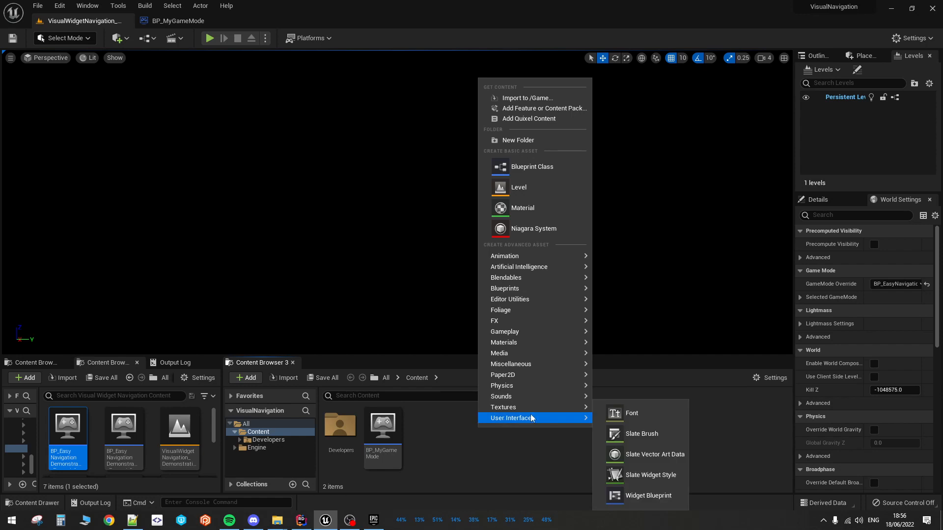
left_click(648, 496)
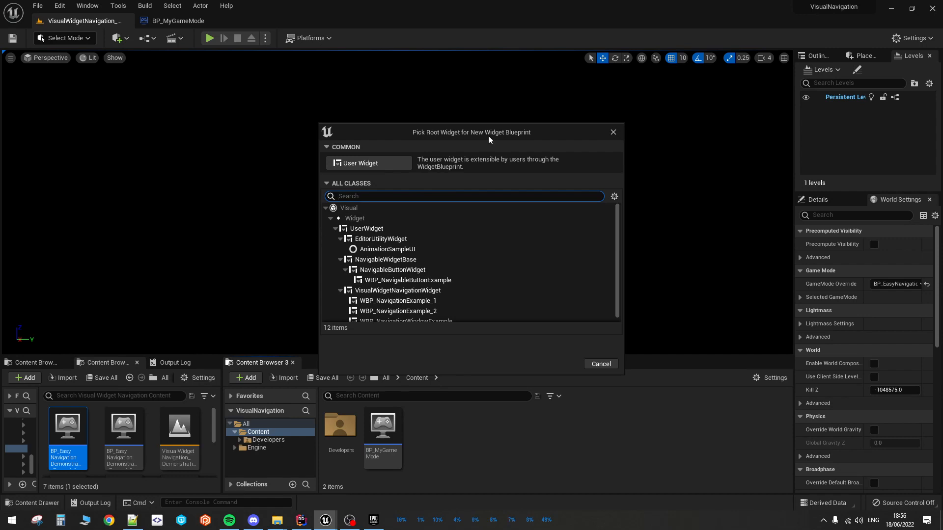
scroll(442, 211, "down", 1)
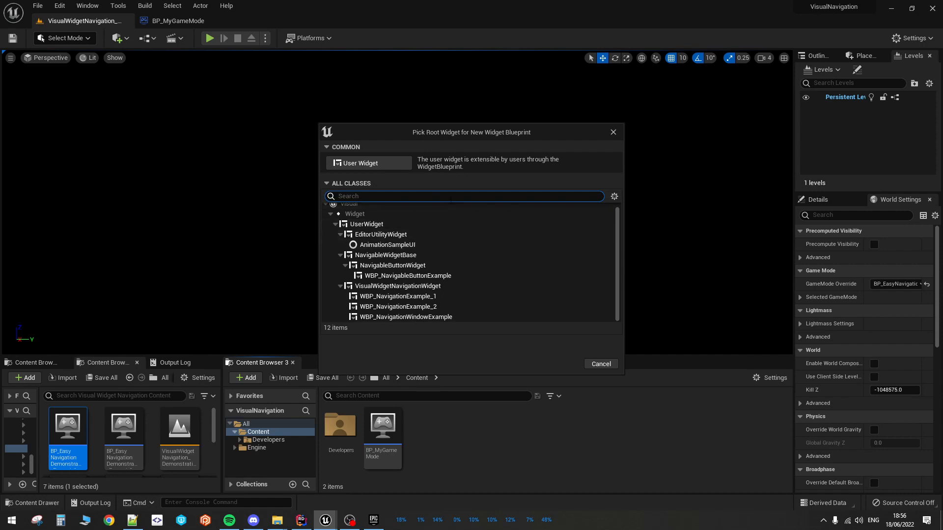
type("visual")
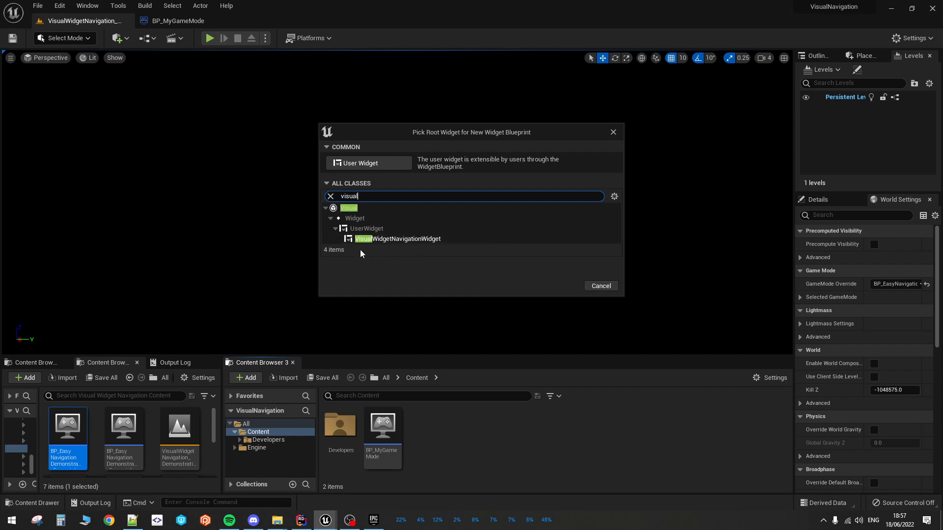
left_click(437, 239)
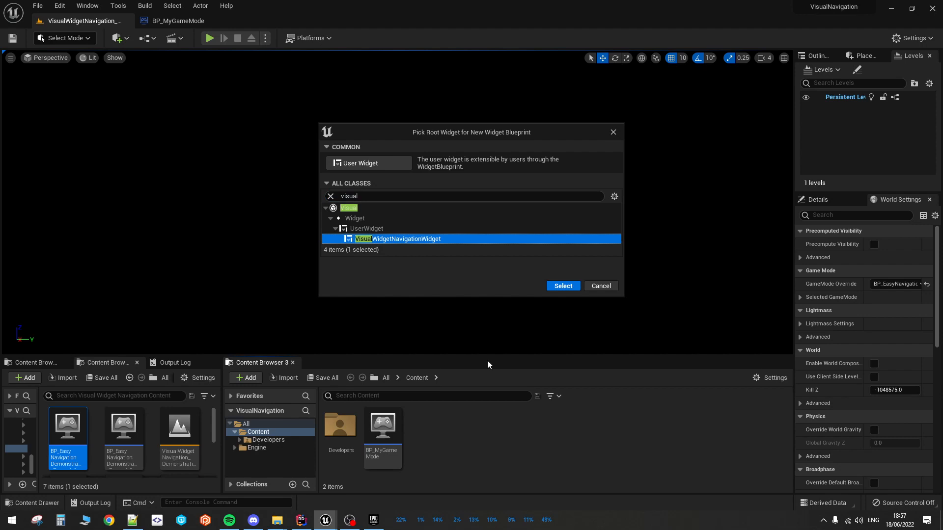
left_click(566, 288)
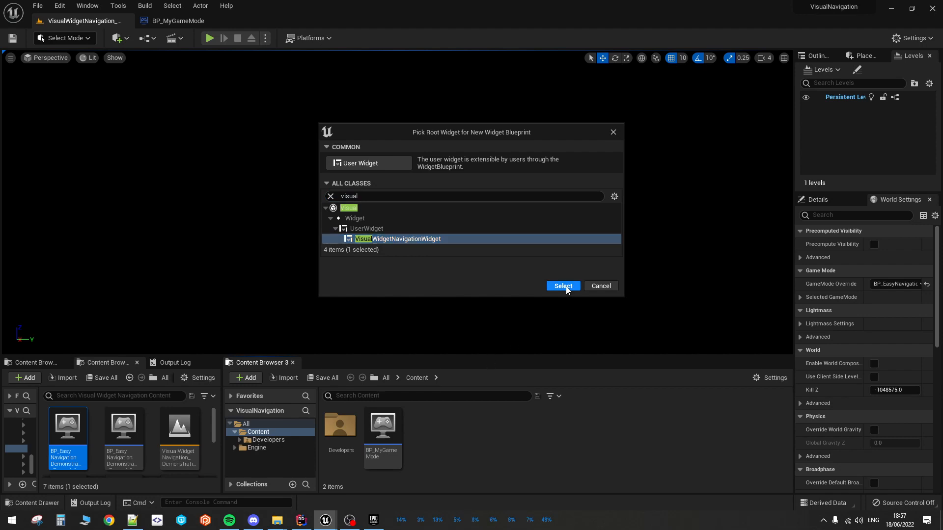
left_click(563, 285)
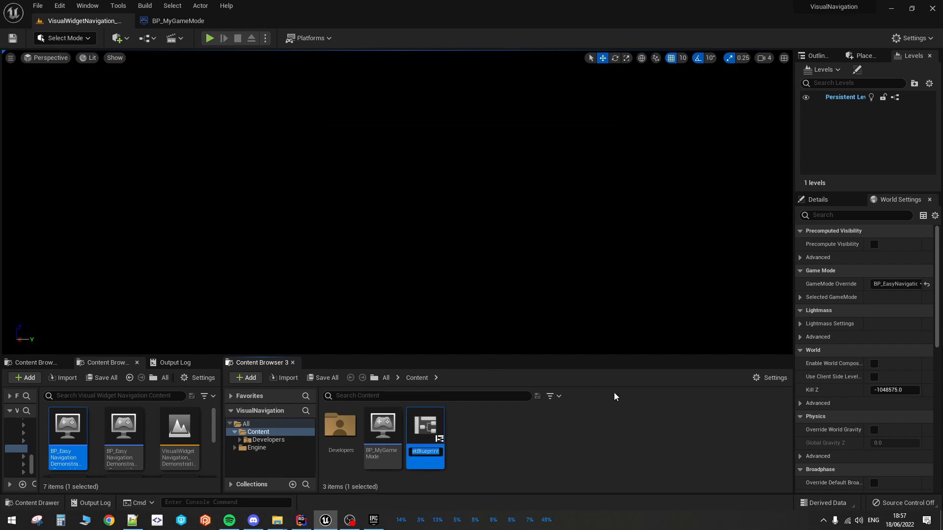
Name the new widget blueprint WBP_MyWidget and save it from its designer
type("W")
type("BP_MyWidget")
key("Return")
key("Return")
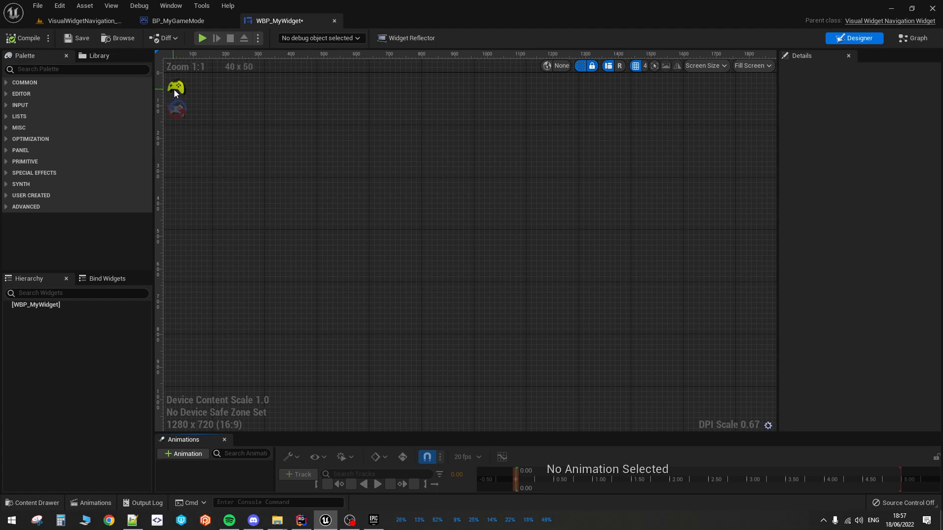
left_click(86, 43)
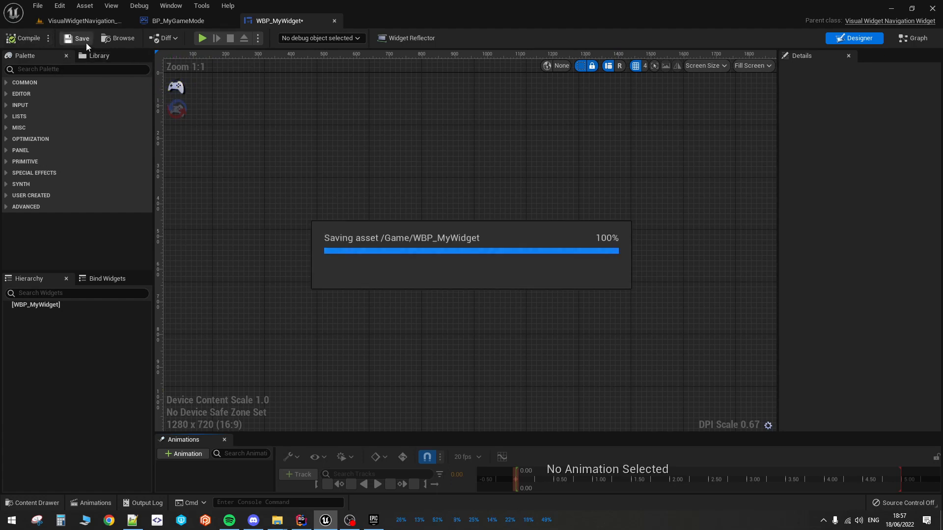
Create another Widget Blueprint in the Content folder based on plain UserWidget, keep its default name, and open it in the designer
left_click(94, 21)
right_click(540, 460)
mouse_move(561, 451)
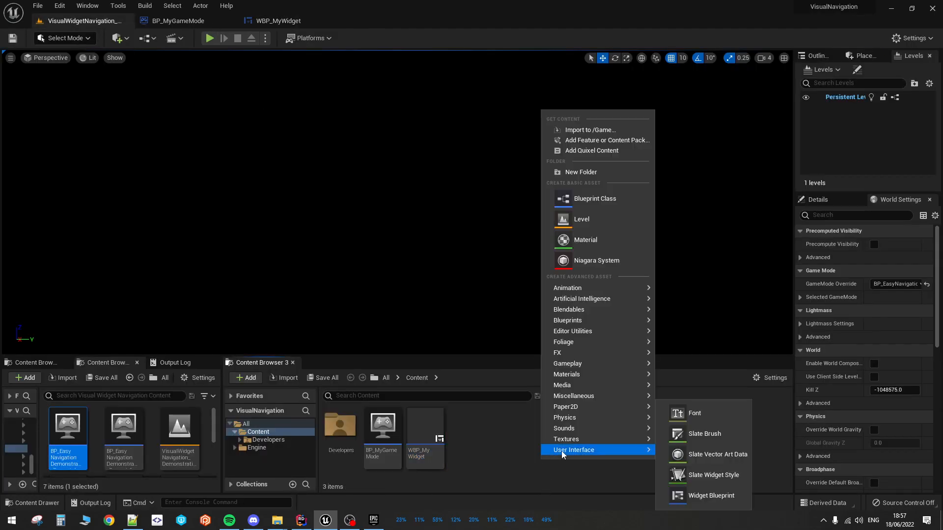
left_click(711, 496)
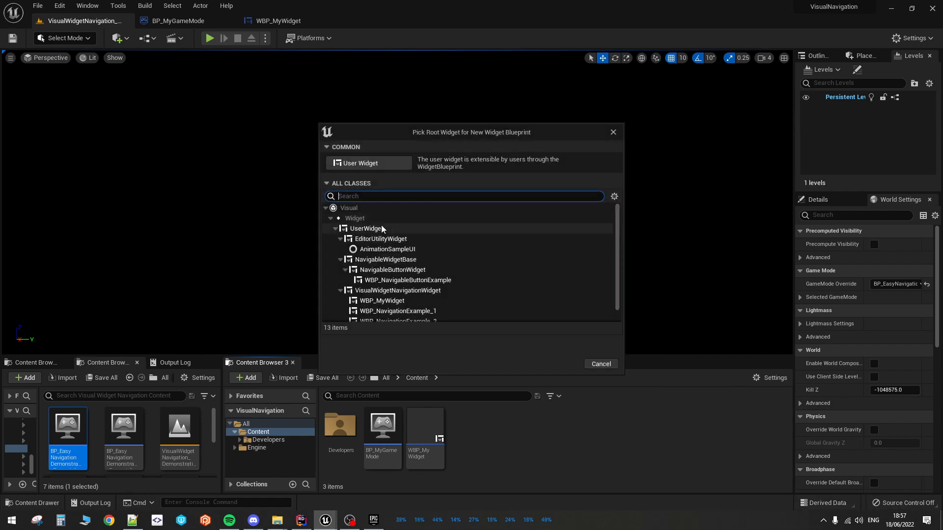
left_click(382, 228)
left_click(563, 364)
key("ctrl+shift+Escape")
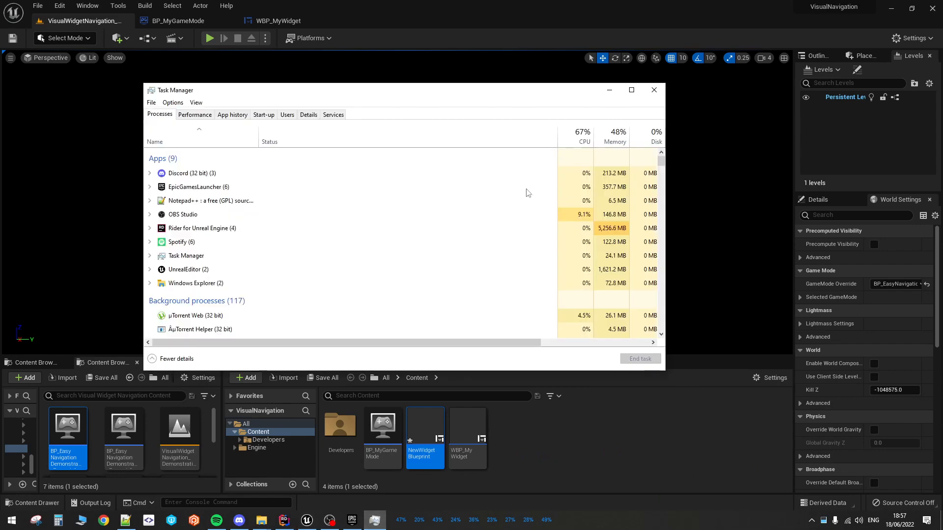
left_click(654, 90)
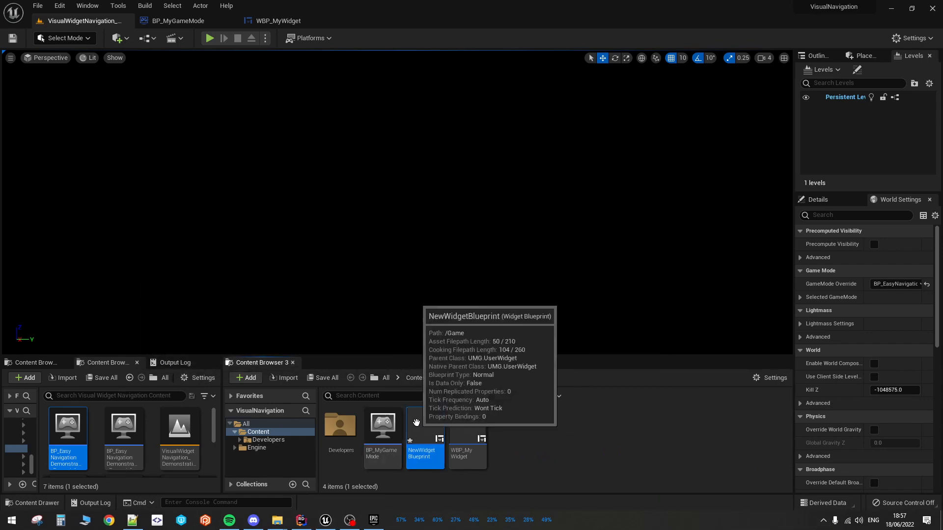
double_click(416, 422)
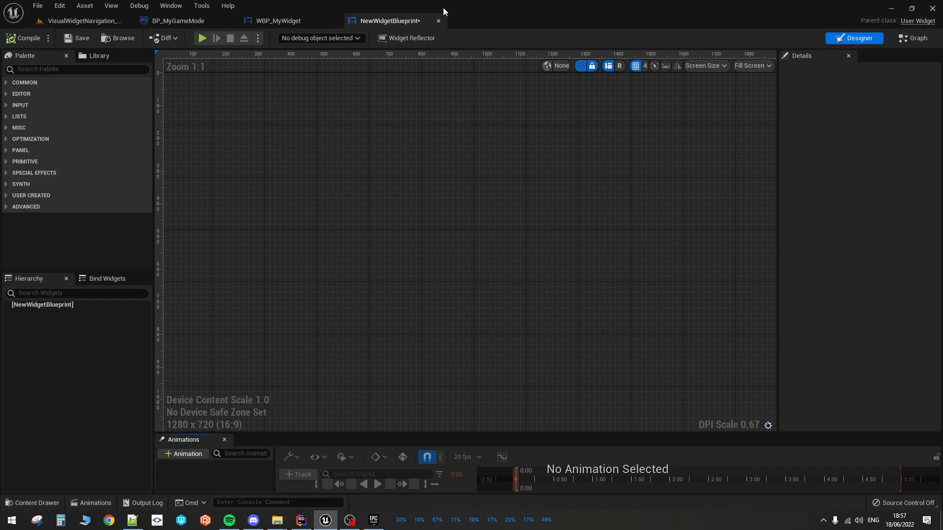
Close and delete the NewWidgetBlueprint asset, and return to WBP_MyWidget in the designer
left_click(438, 21)
left_click(91, 22)
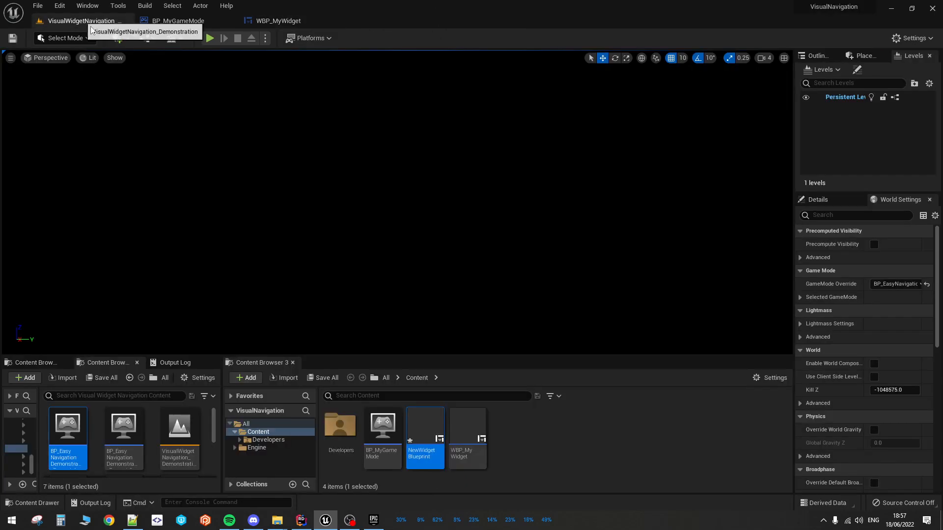
key("Delete")
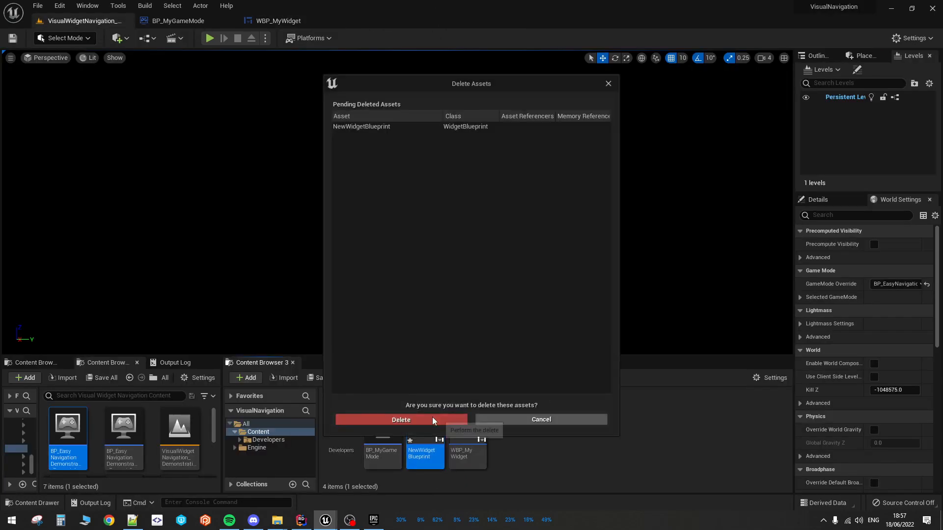
left_click(432, 419)
double_click(432, 444)
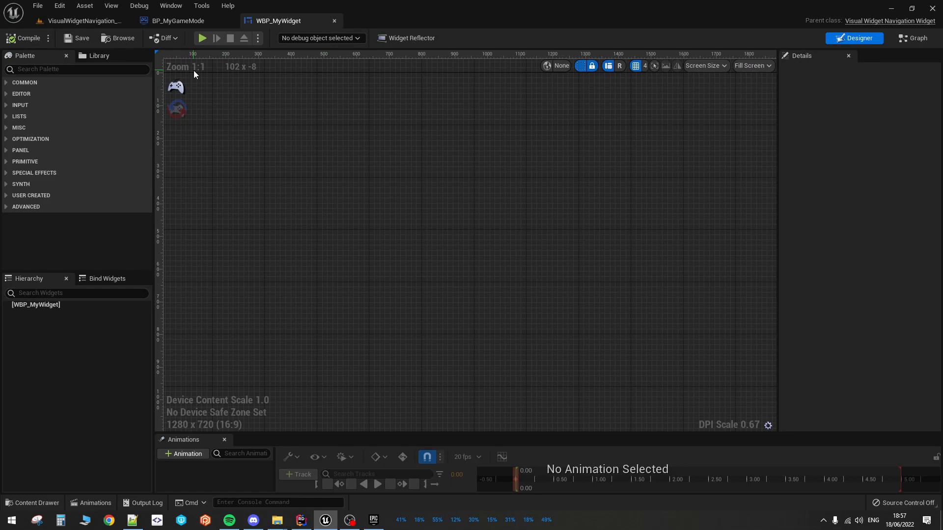
Add a Canvas Panel as the root of WBP_MyWidget, and compile and save the widget
left_click(141, 70)
type("can")
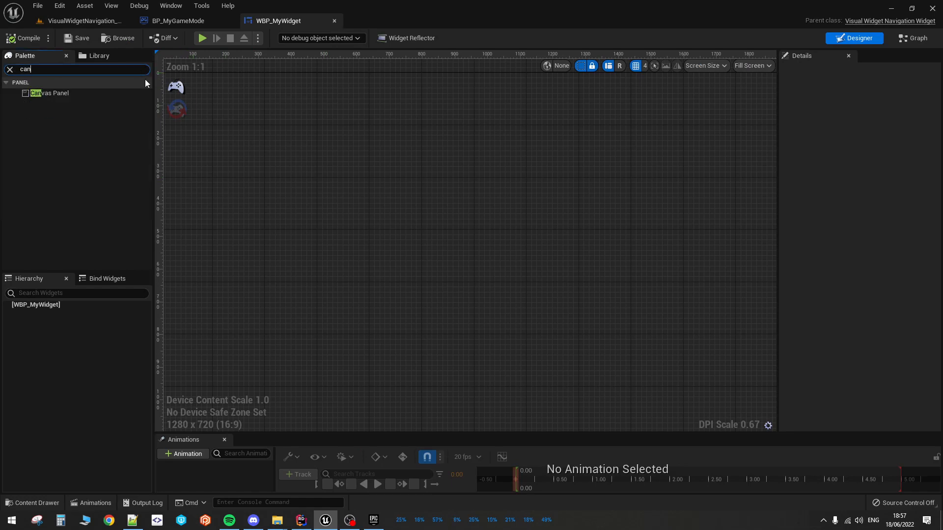
left_click_drag(74, 93, 46, 309)
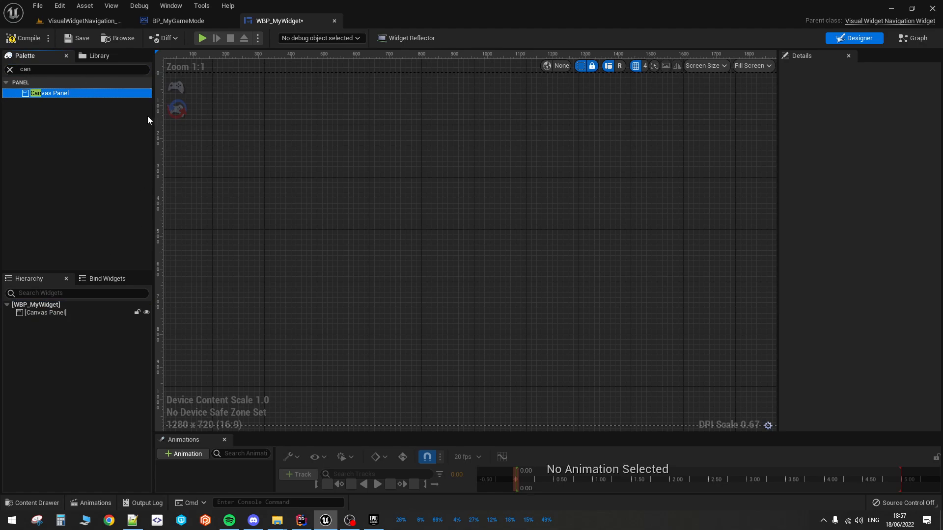
left_click(19, 44)
left_click(72, 39)
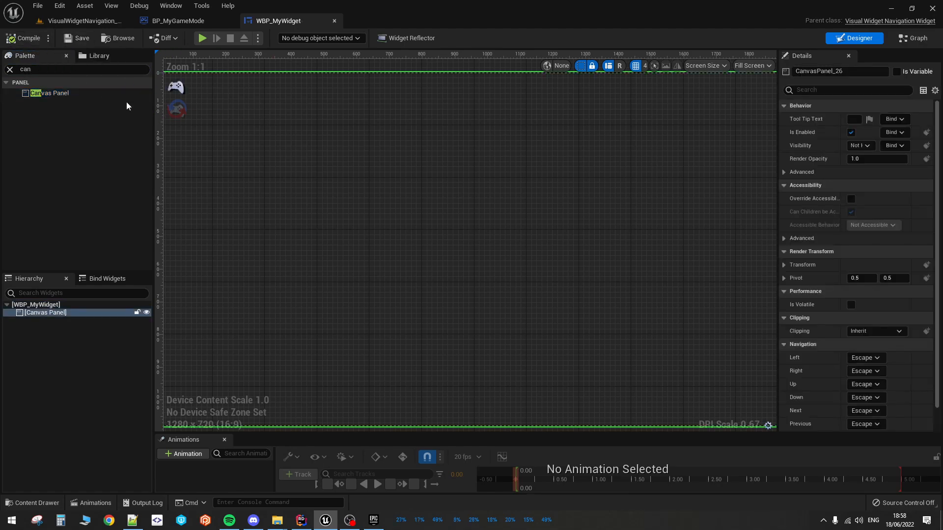
Place a standard Button on the canvas at about X 576, Y 484, sized about 242 by 84
scroll(378, 190, "down", 2)
left_click(9, 70)
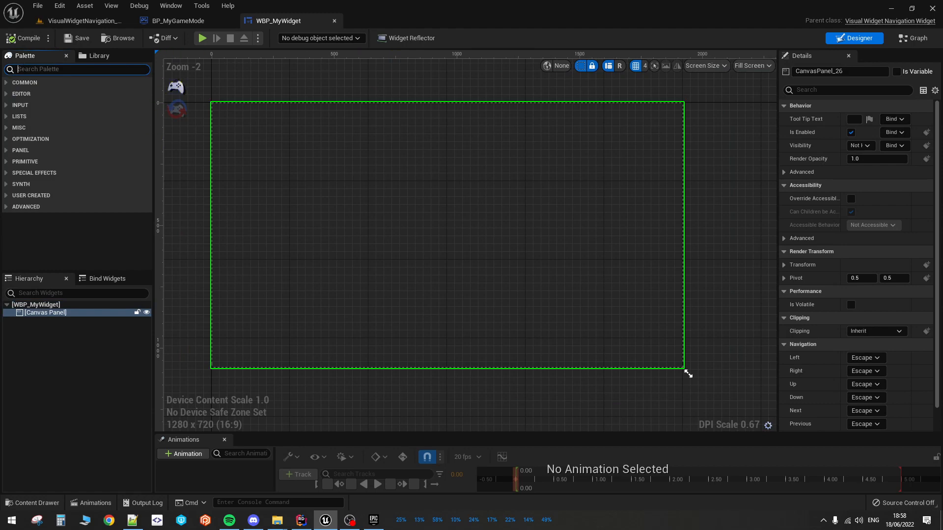
type("butt")
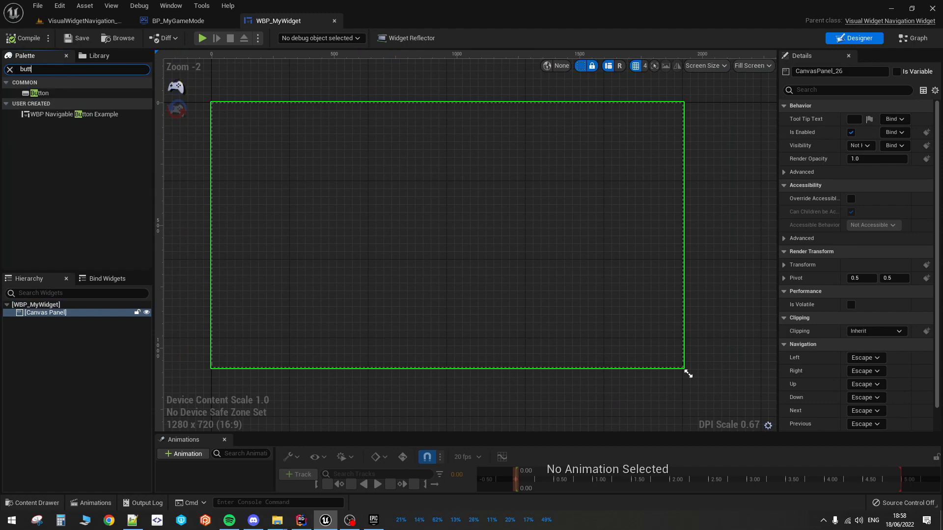
left_click_drag(119, 91, 415, 244)
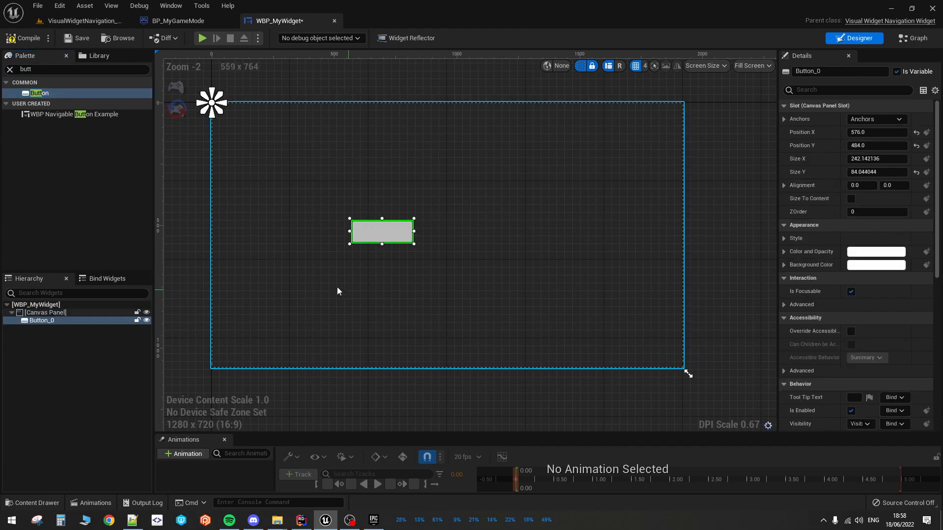
Duplicate the button, place the copy to its right at about X 1112, Y 488, and compile the widget
left_click(60, 331)
left_click(56, 323)
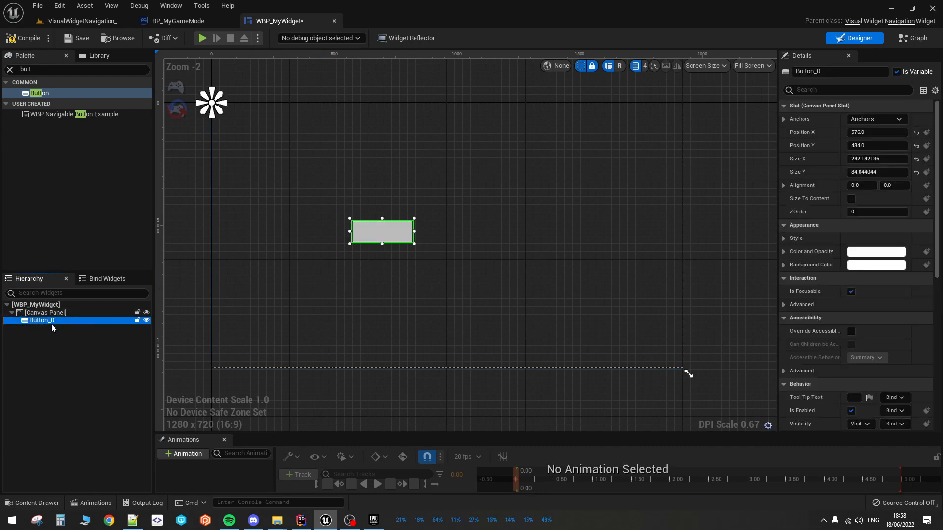
key("ctrl+d")
left_click_drag(255, 118, 532, 238)
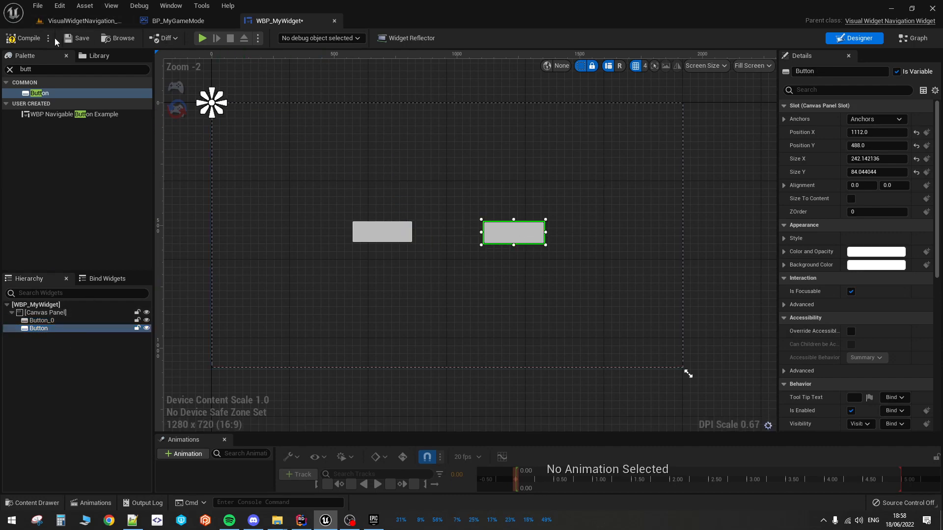
left_click(23, 38)
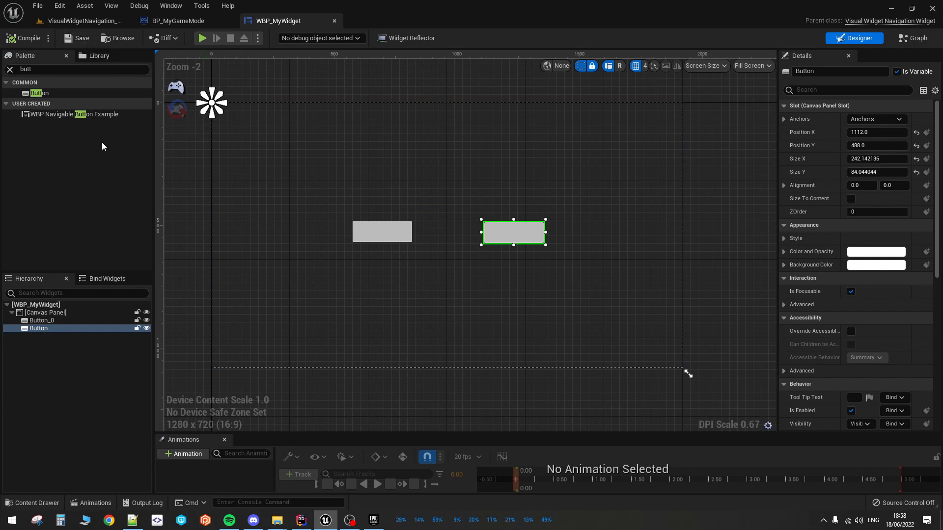
left_click(10, 69)
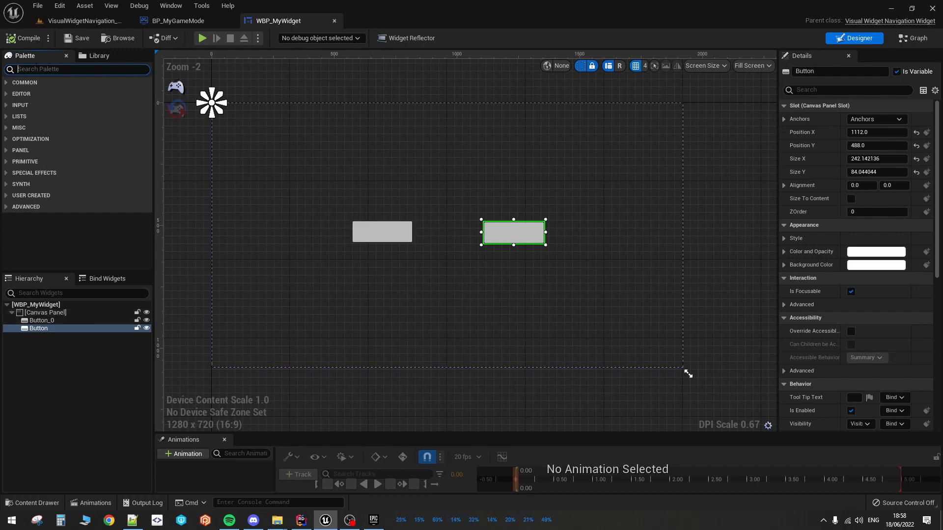
type("button")
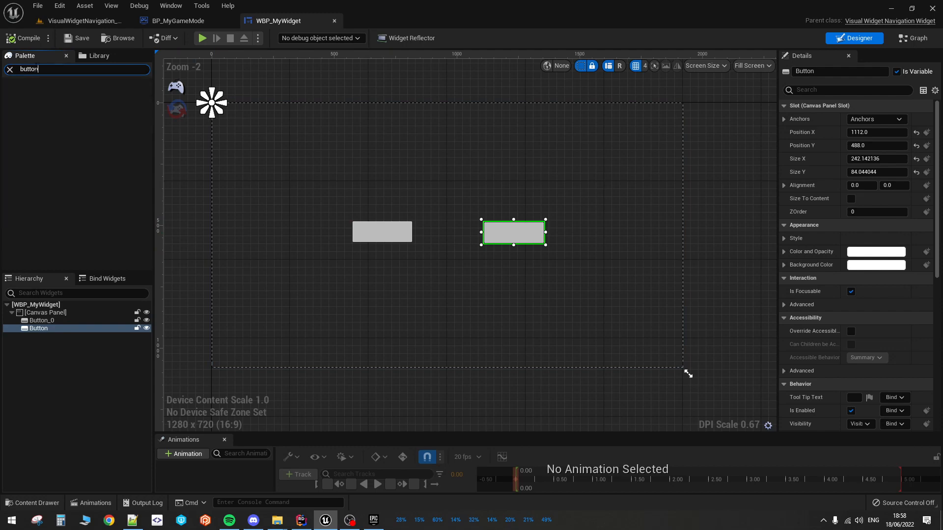
left_click_drag(40, 93, 410, 159)
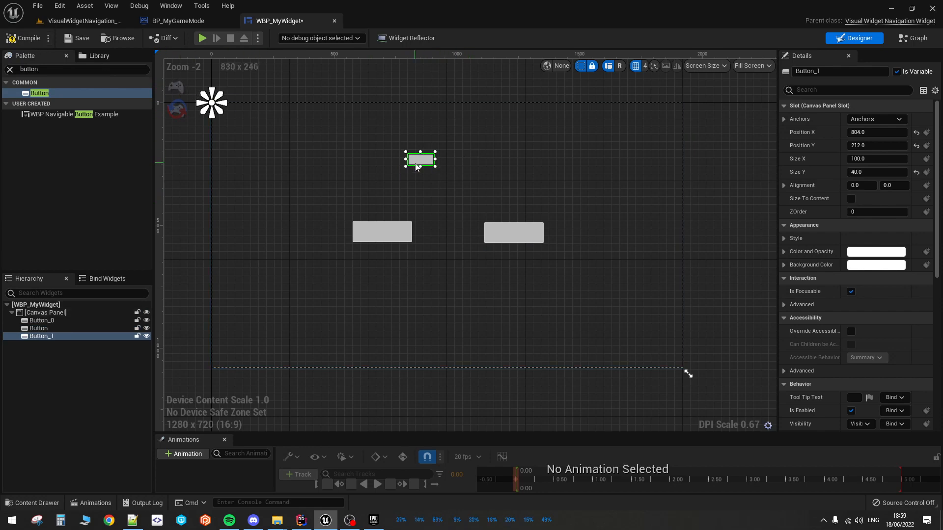
key("Delete")
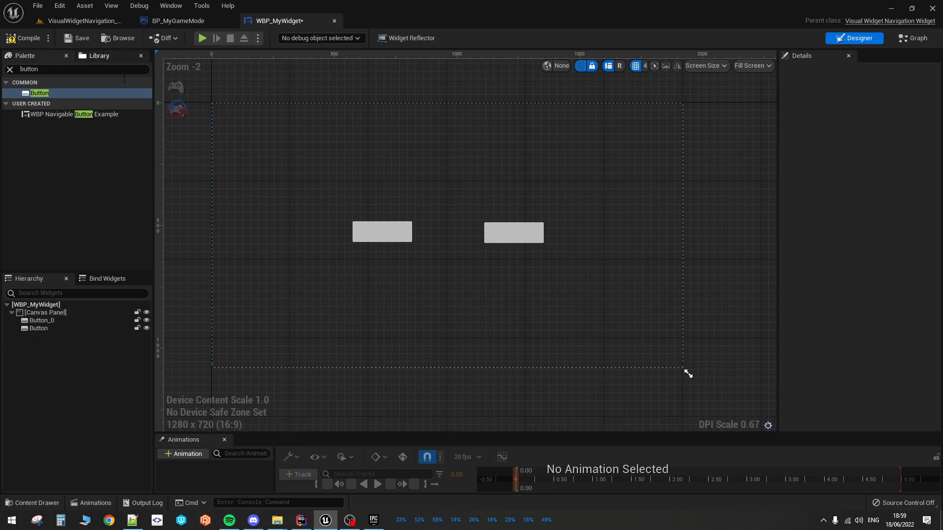
left_click(21, 43)
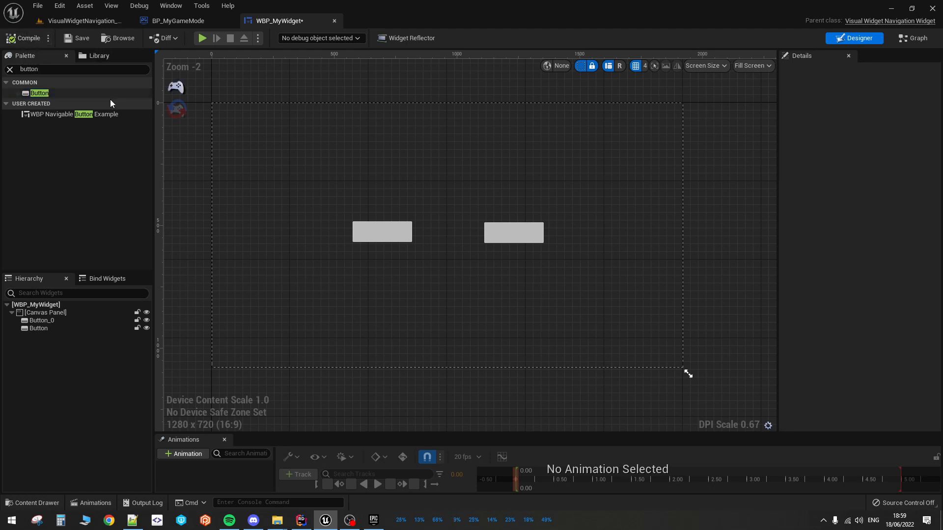
Toggle UI Navigation Mode on and off repeatedly in the widget designer
left_click(176, 87)
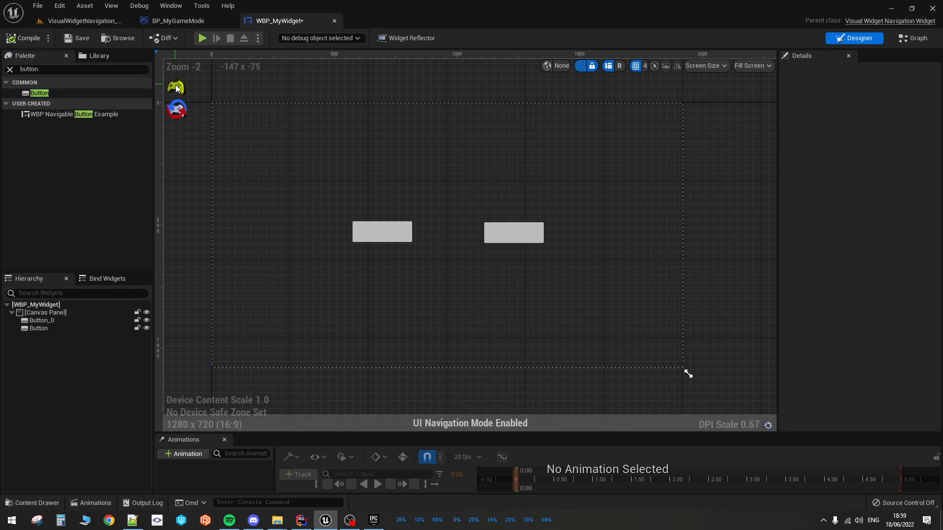
left_click(176, 88)
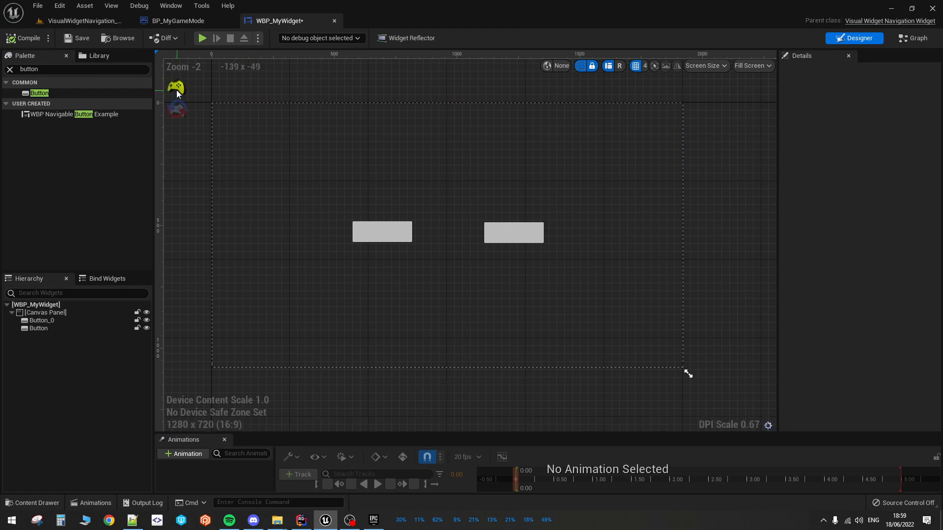
left_click(176, 87)
left_click(179, 88)
left_click(176, 88)
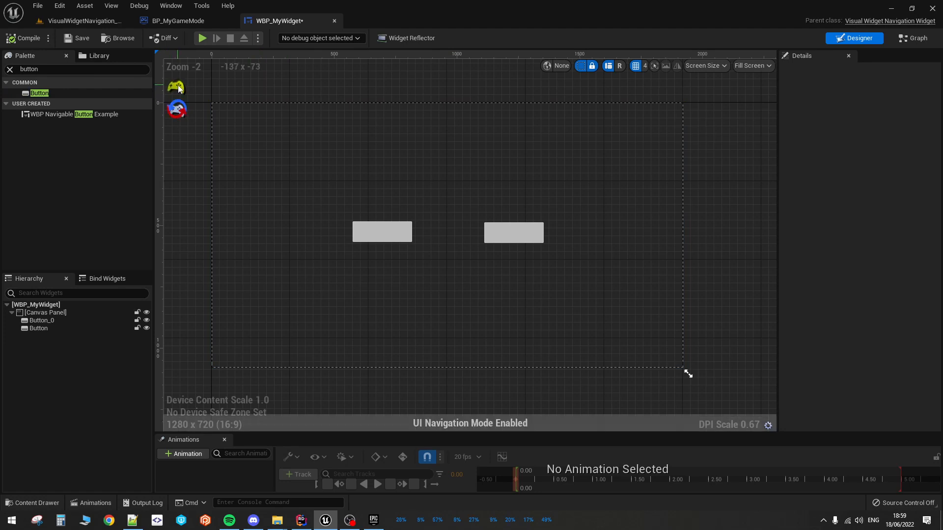
left_click(177, 87)
left_click(177, 87)
left_click(177, 87)
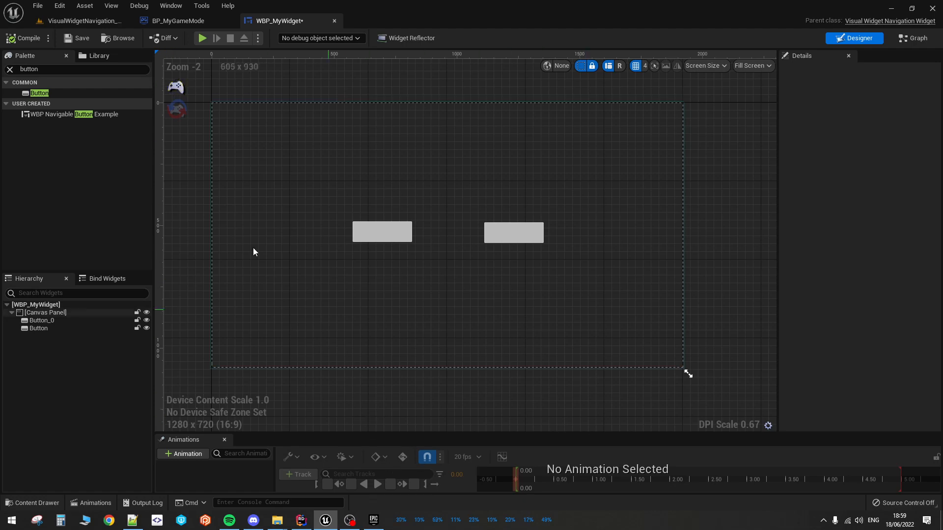
left_click(175, 87)
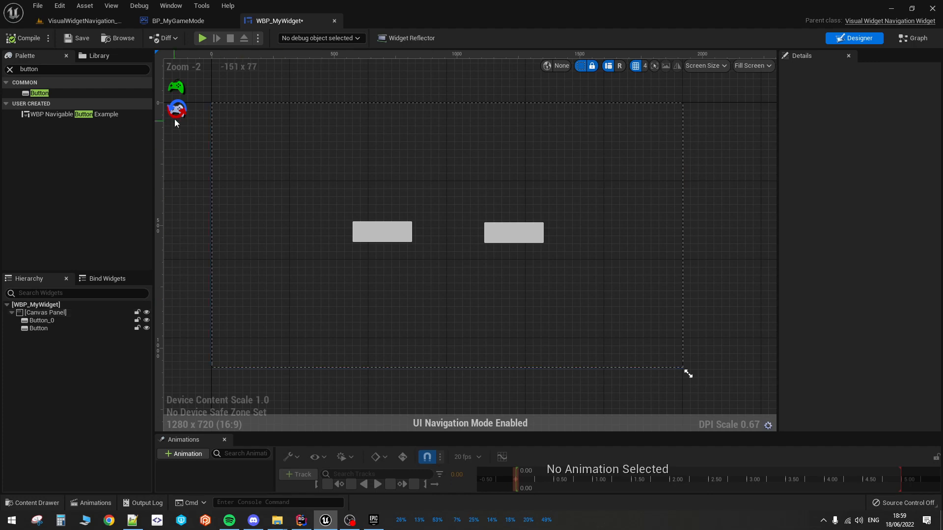
Move the left button on the canvas to about X 560, Y 488
left_click(387, 239)
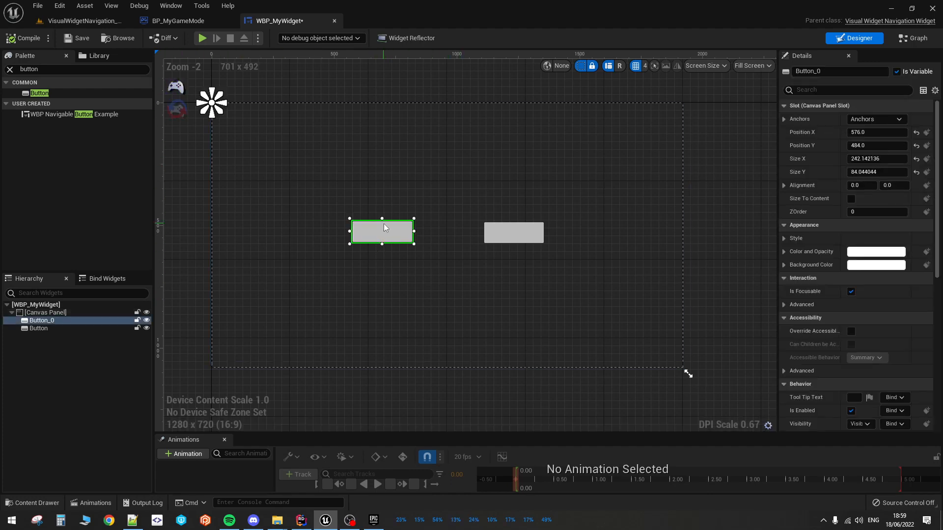
left_click_drag(378, 232, 304, 159)
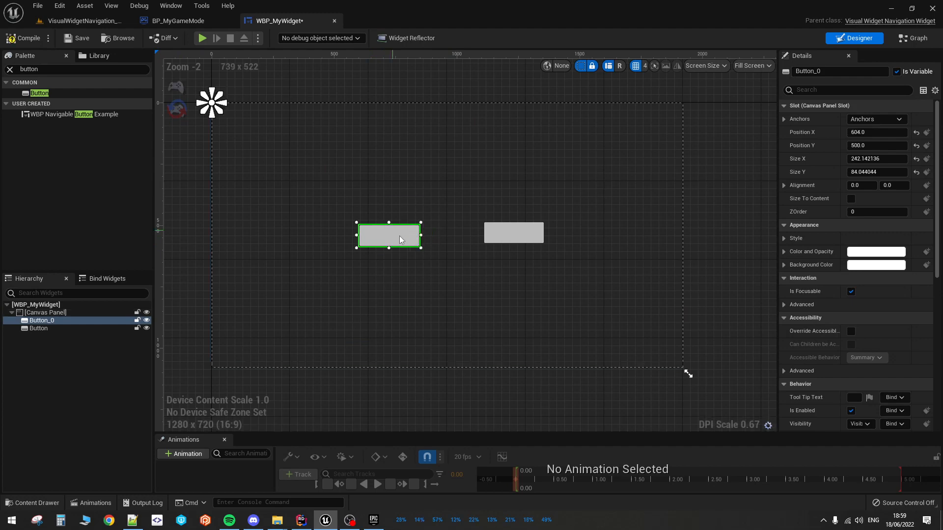
left_click_drag(408, 236, 398, 233)
left_click_drag(285, 175, 283, 174)
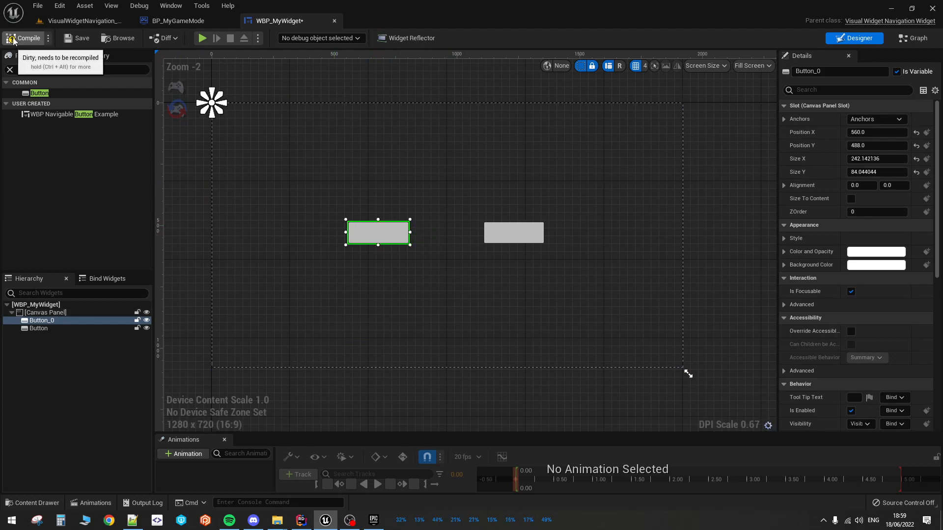
Enable UI Navigation Mode and examine the navigation handles around the left button
left_click(177, 88)
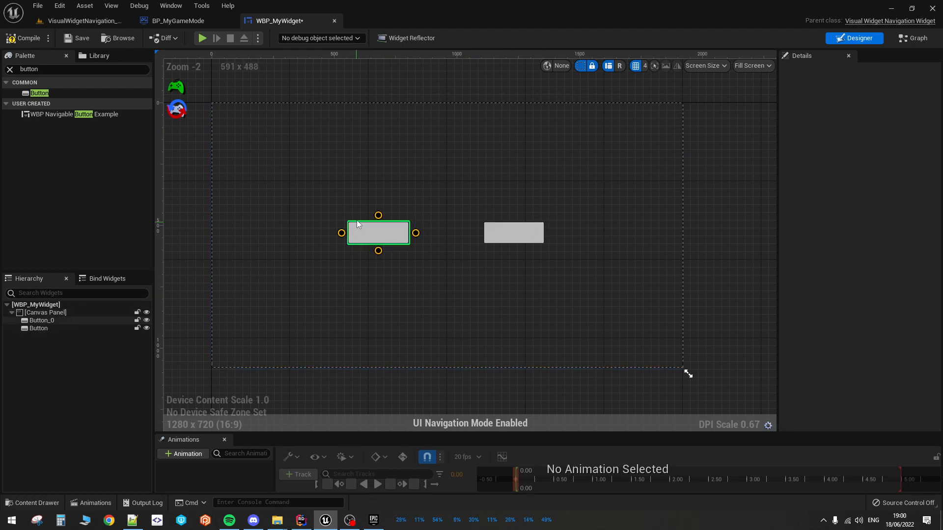
scroll(375, 220, "up", 4)
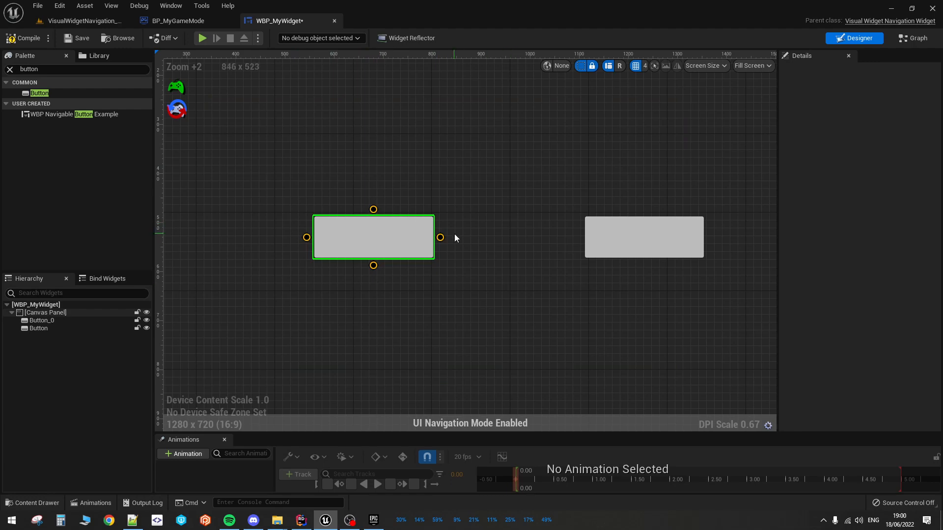
scroll(413, 231, "down", 2)
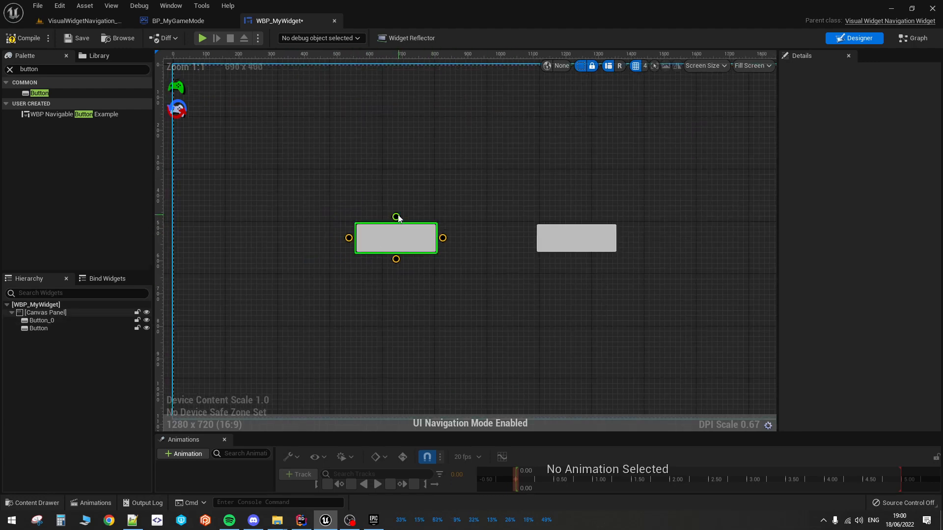
scroll(404, 222, "up", 1)
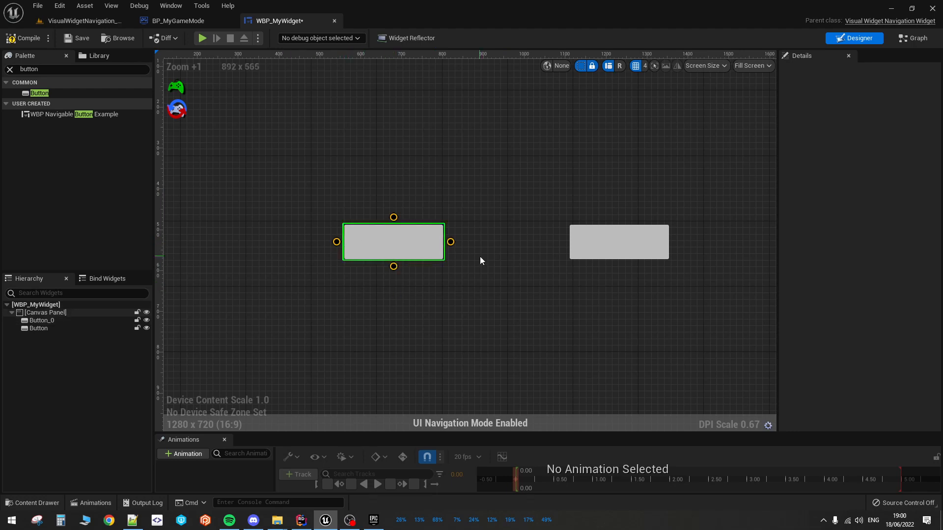
right_click_drag(465, 231, 419, 229)
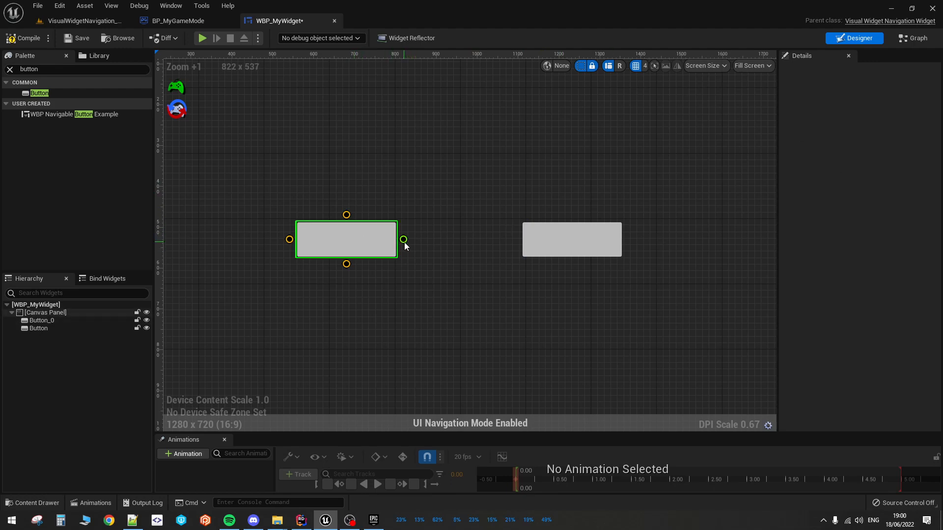
left_click_drag(431, 212, 456, 198)
left_click_drag(413, 231, 402, 190)
Turn off UI Navigation Mode, then compile and save WBP_MyWidget
left_click(176, 87)
left_click(23, 39)
left_click(76, 39)
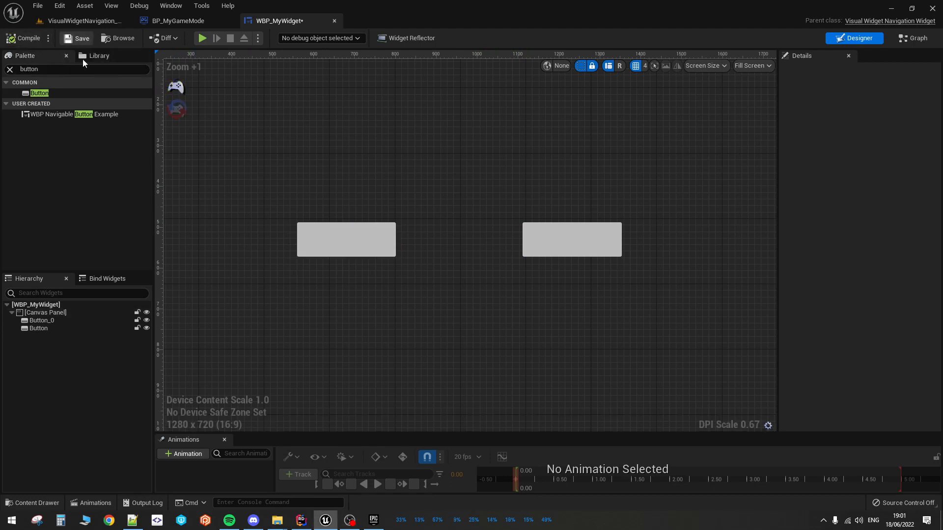
Disable Is Focusable on the right button, then compile and save the widget
left_click(578, 239)
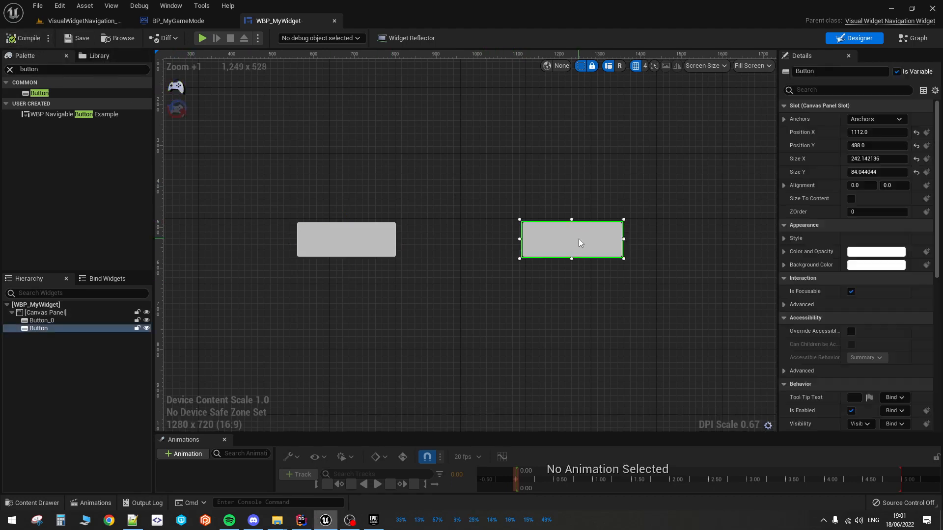
left_click(842, 95)
type("f")
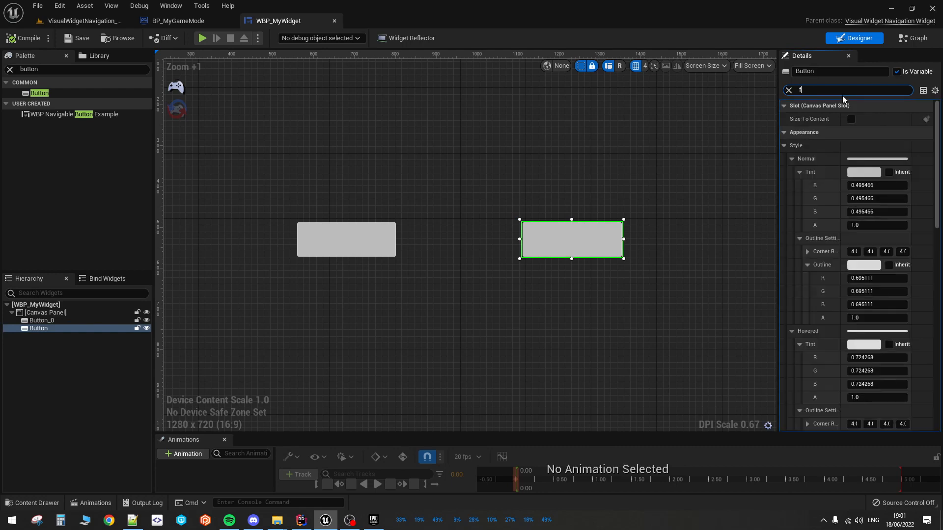
type("ocu")
left_click(851, 119)
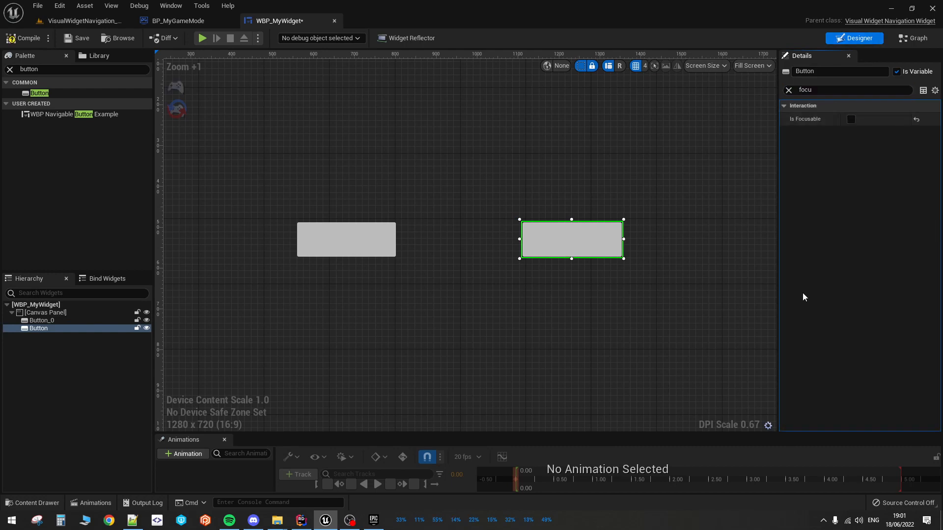
left_click(23, 38)
left_click(79, 38)
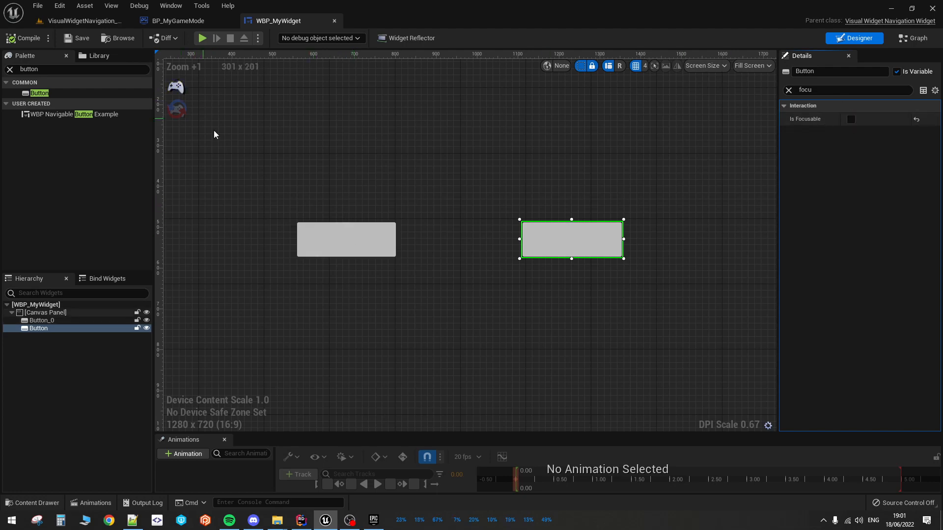
Try to link the left button to the right button in UI Navigation Mode, then compile and save the widget
left_click(305, 231)
left_click(178, 91)
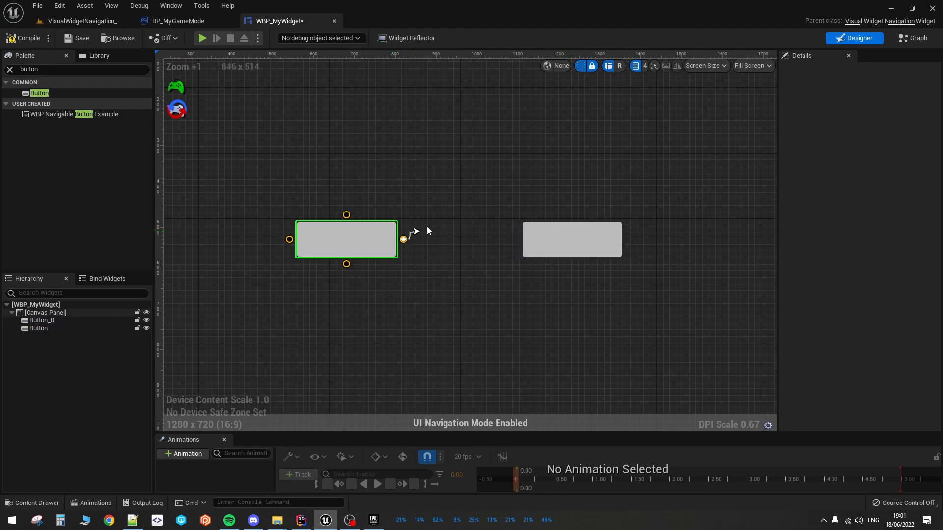
left_click_drag(403, 239, 471, 236)
left_click(25, 38)
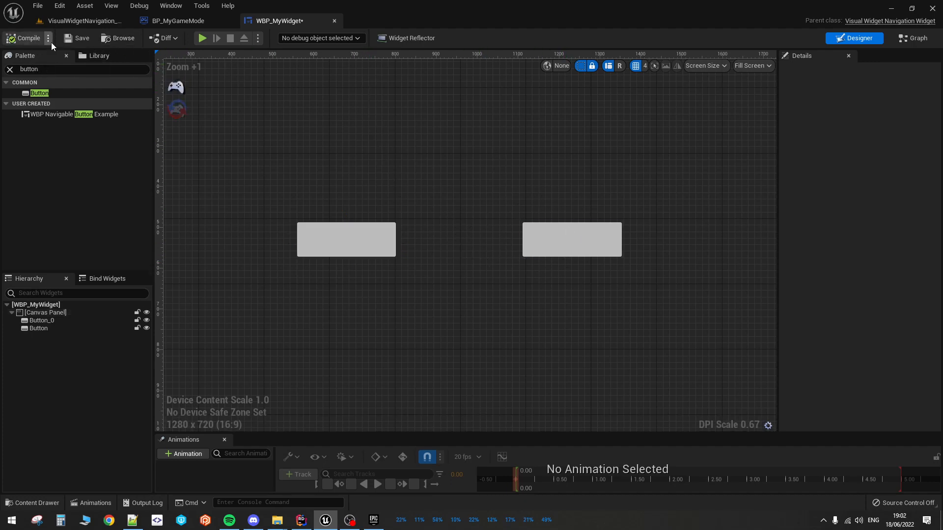
left_click(64, 39)
Re-enable Is Focusable on the right button, clear the property filter, then compile and save the widget
left_click(593, 239)
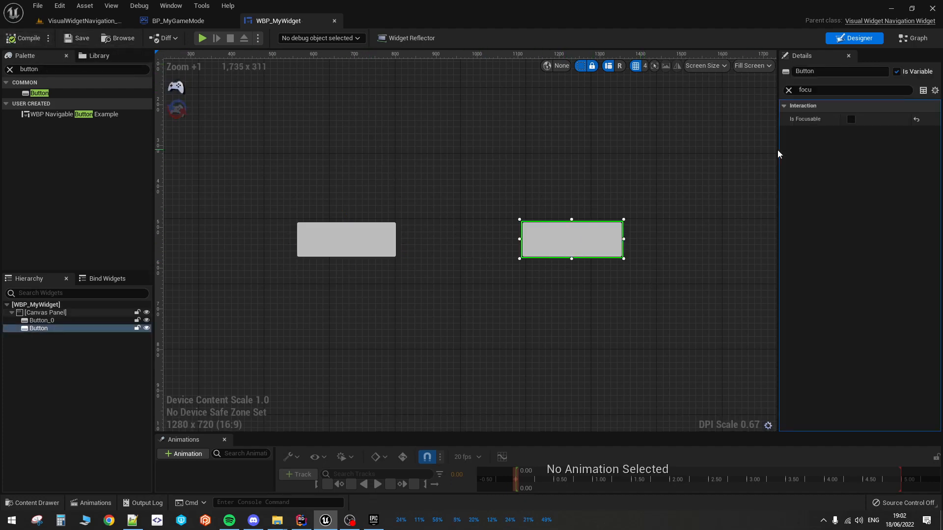
left_click(850, 120)
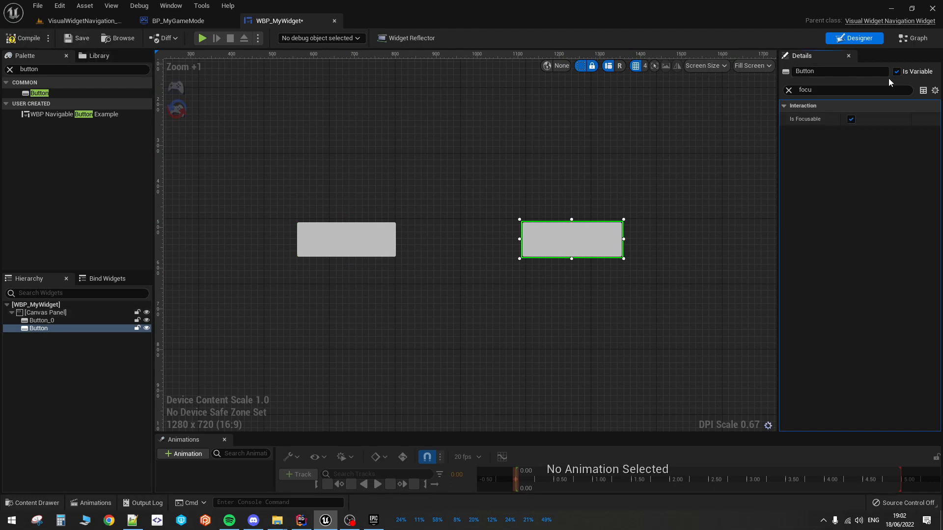
left_click(789, 90)
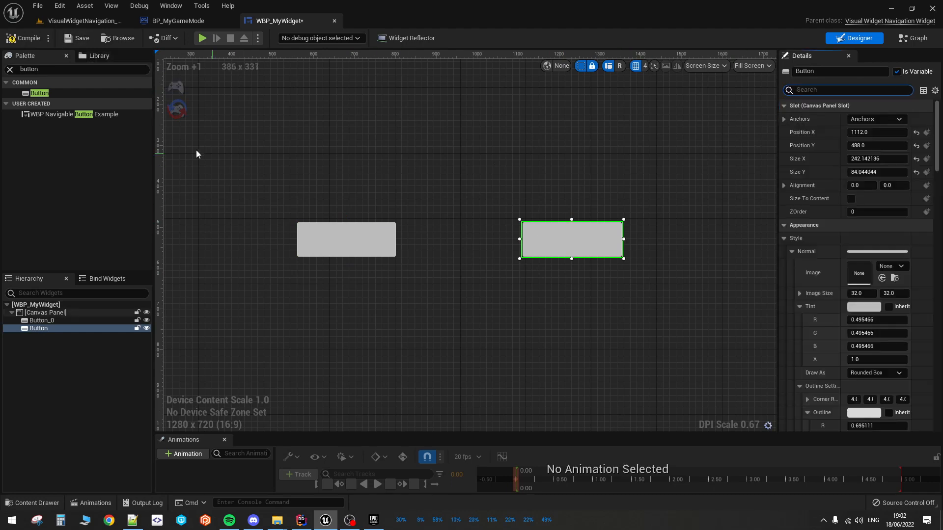
left_click(24, 41)
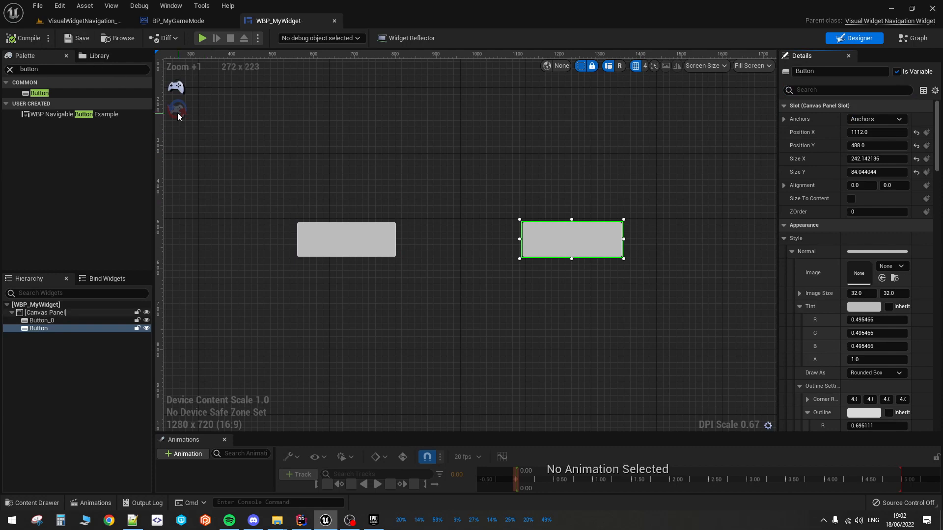
Enable UI Navigation Mode and link the left button's right-side navigation handle to the right button
left_click(177, 87)
left_click(378, 249)
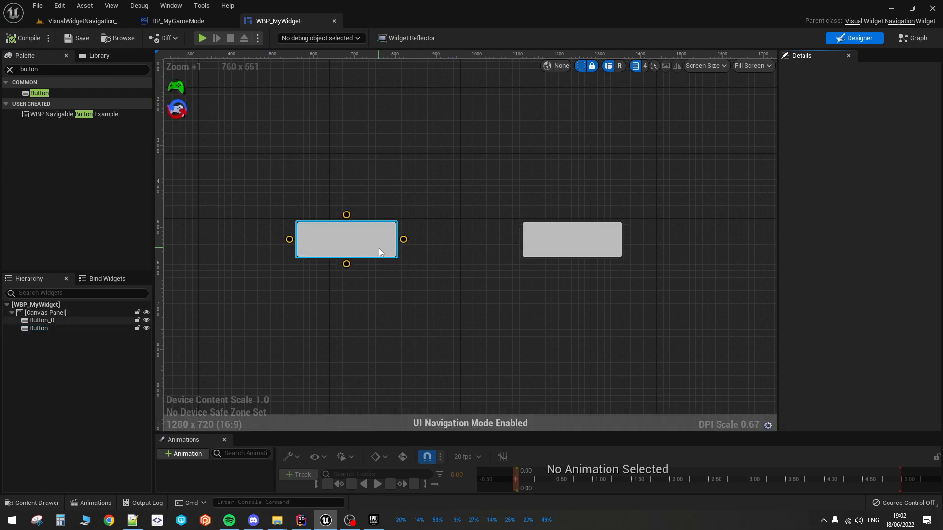
left_click_drag(403, 240, 528, 237)
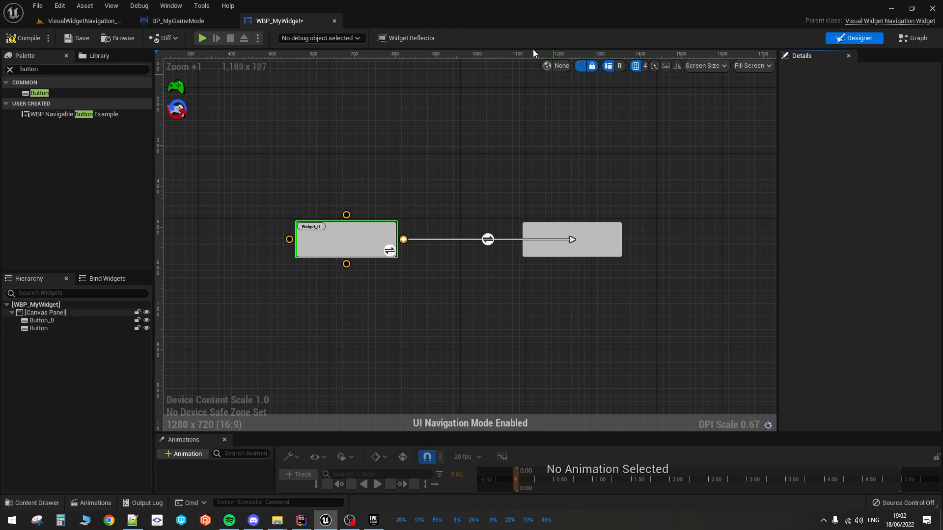
Compare both buttons in the hierarchy, then examine the left button's widget label, custom navigation icon and link in UI Navigation Mode
scroll(316, 288, "up", 6)
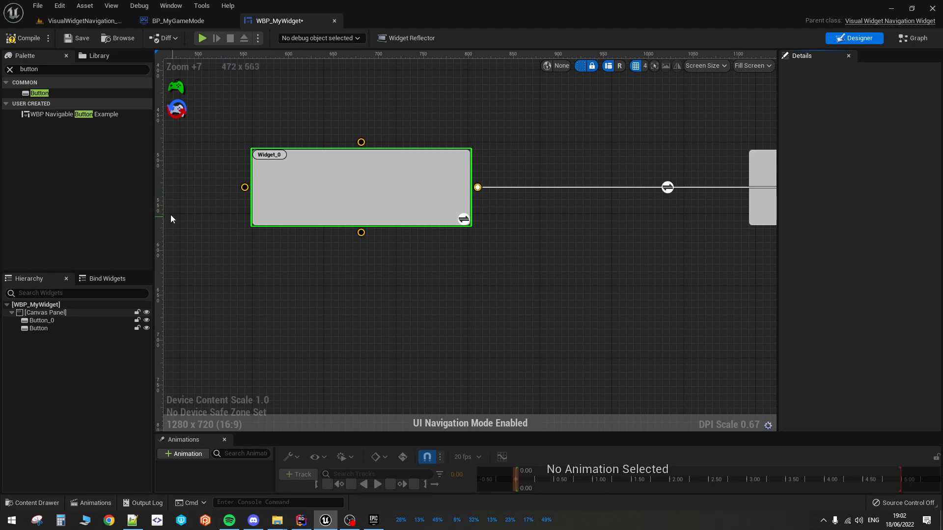
left_click(33, 322)
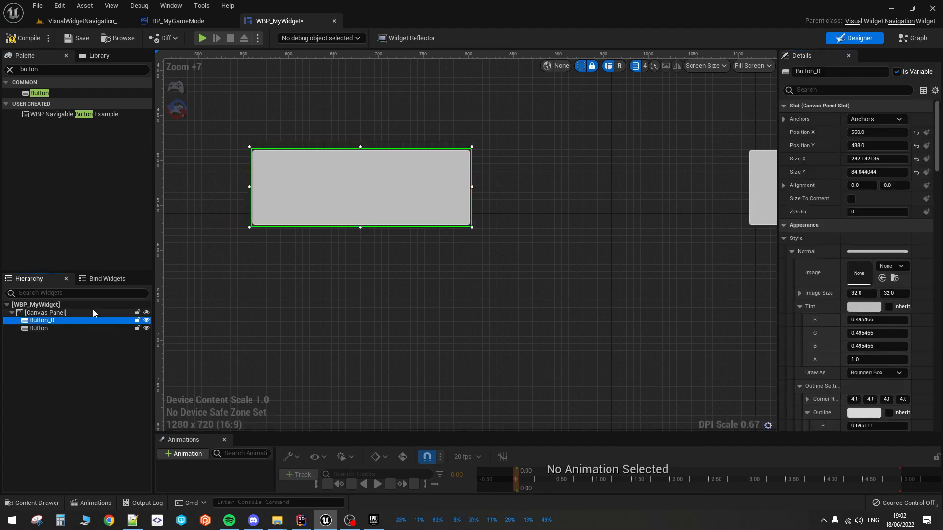
left_click(81, 328)
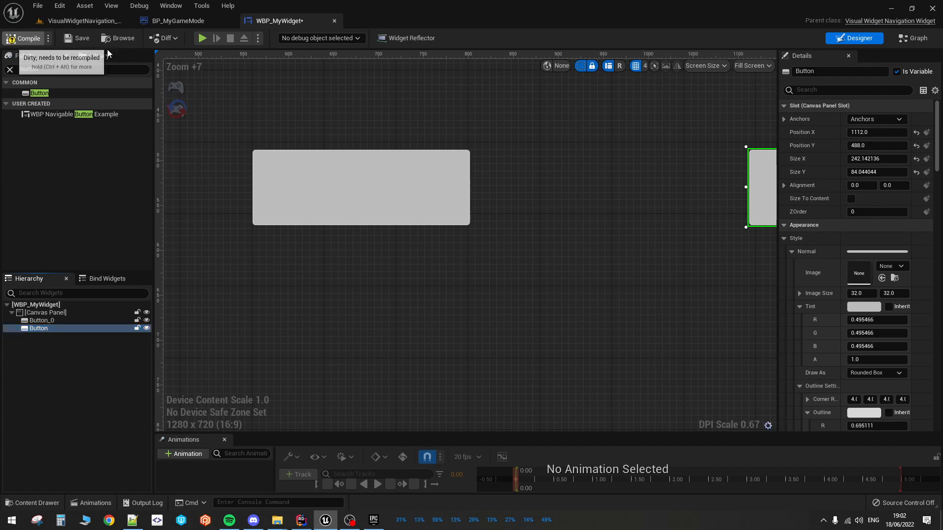
left_click(176, 87)
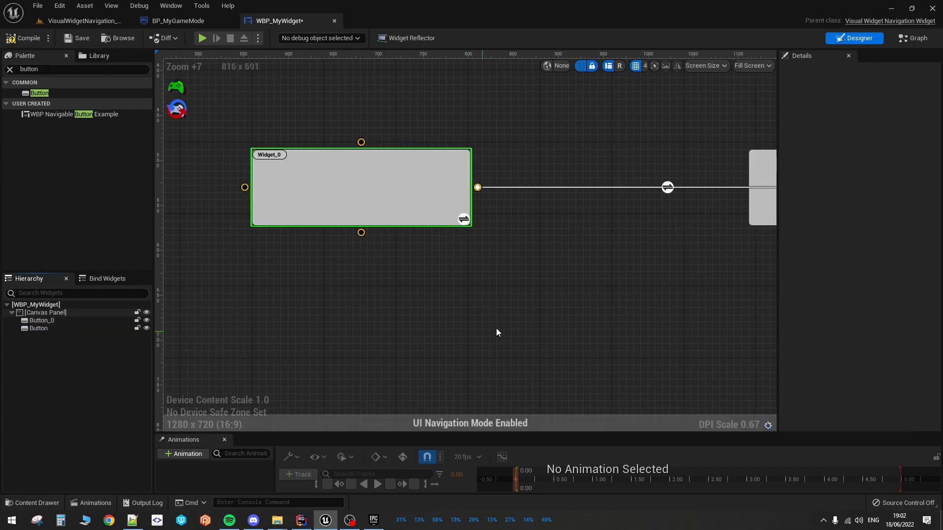
right_click_drag(580, 263, 494, 284)
right_click_drag(550, 263, 573, 263)
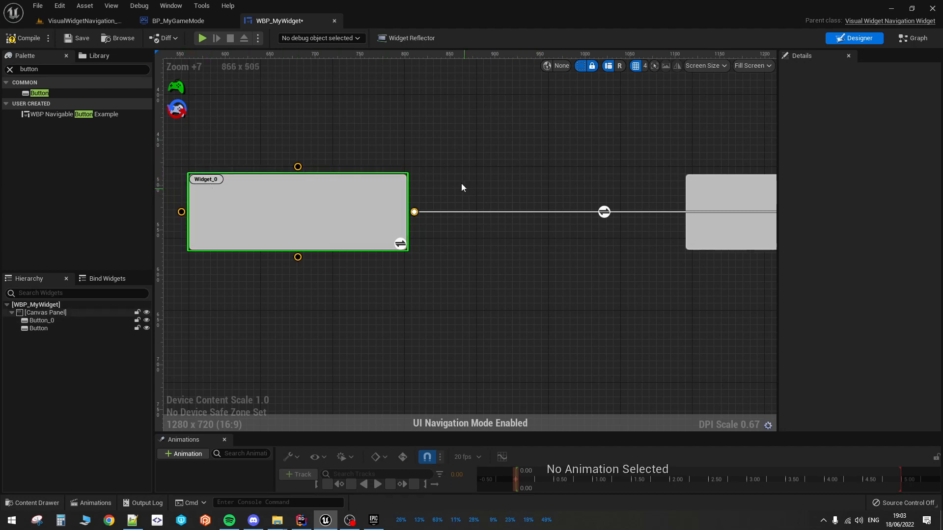
right_click_drag(461, 184, 480, 128)
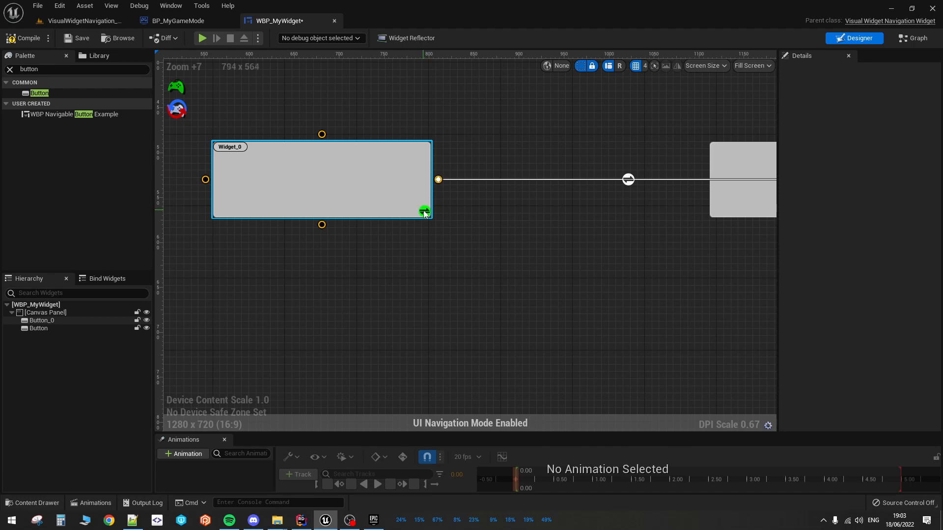
right_click_drag(562, 143, 539, 152)
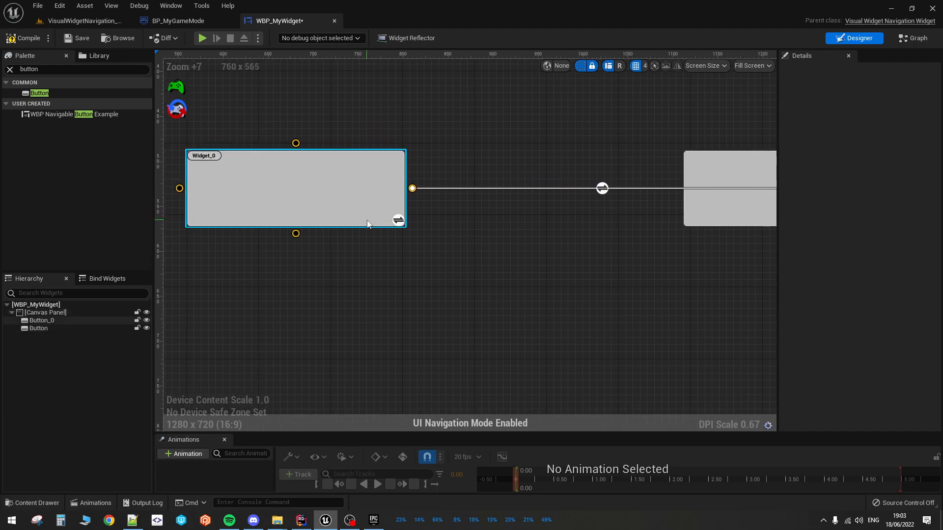
Open the left button's custom navigation function, inspect its Out Widget output, then return to the designer and save the widget
left_click(398, 222)
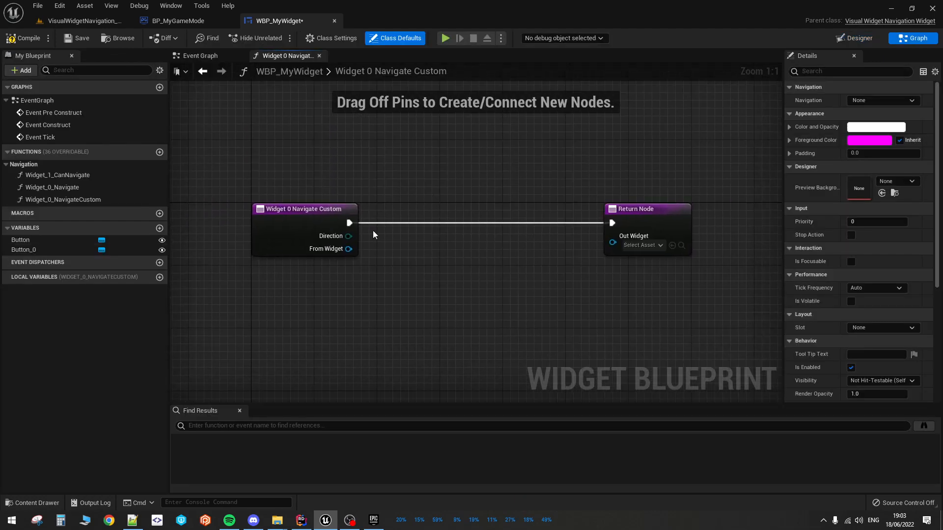
left_click_drag(628, 241, 437, 303)
left_click(393, 287)
left_click(857, 38)
left_click(78, 38)
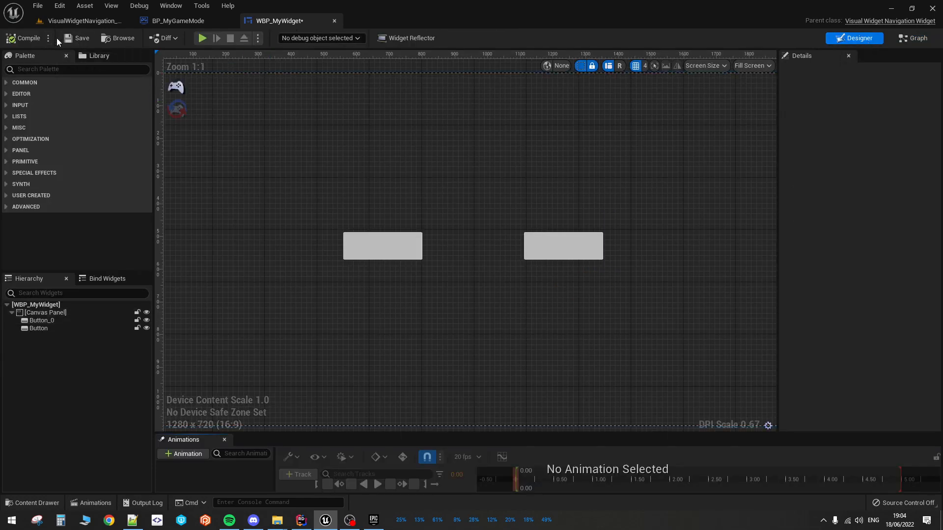
Re-enable UI Navigation Mode, select the left button and examine the link's handle, transition icon and target on the right button
left_click(176, 87)
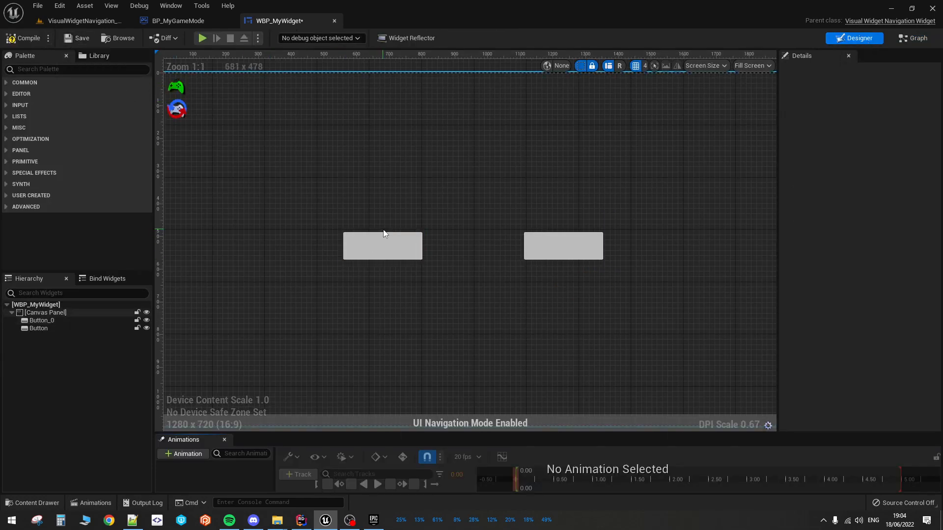
left_click(384, 245)
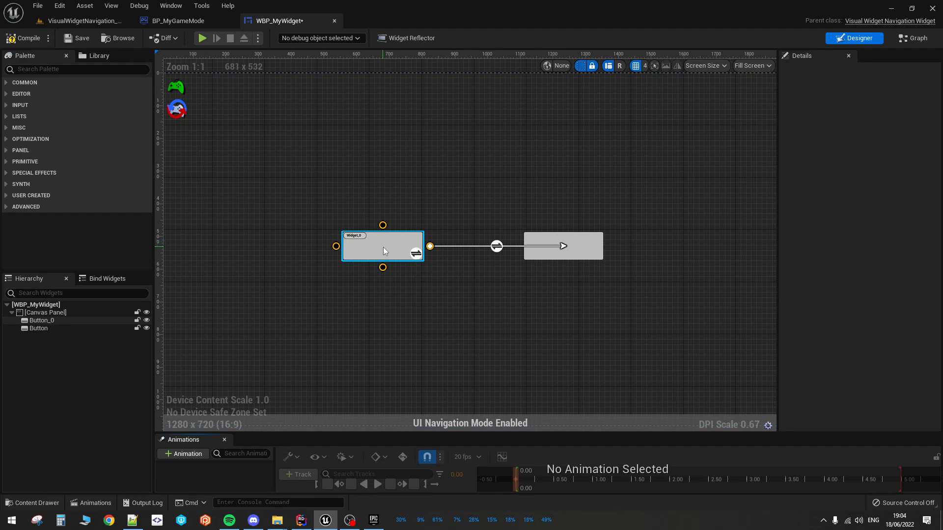
left_click(383, 247)
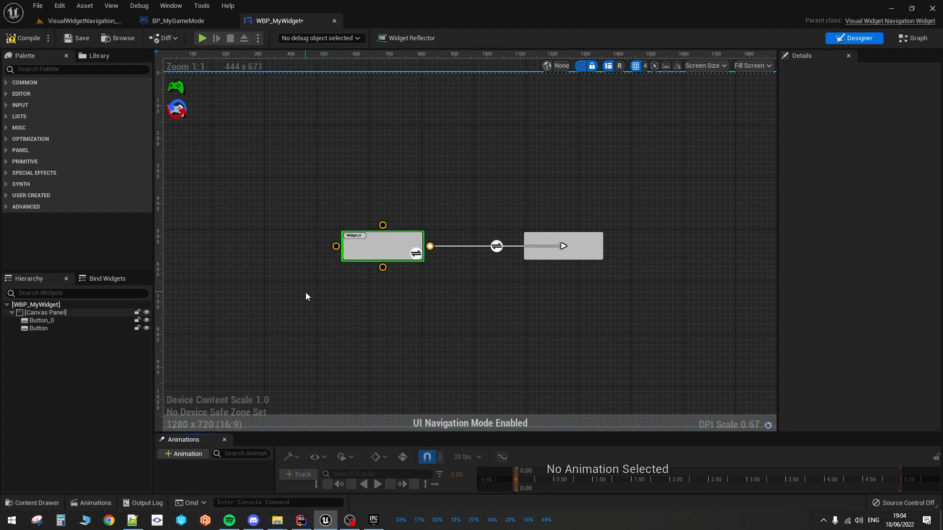
scroll(437, 241, "up", 5)
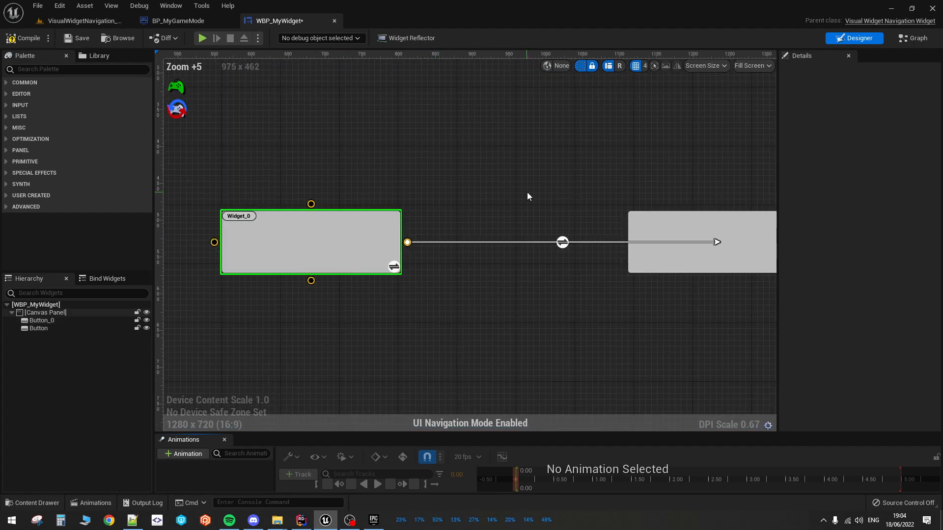
right_click_drag(526, 196, 429, 158)
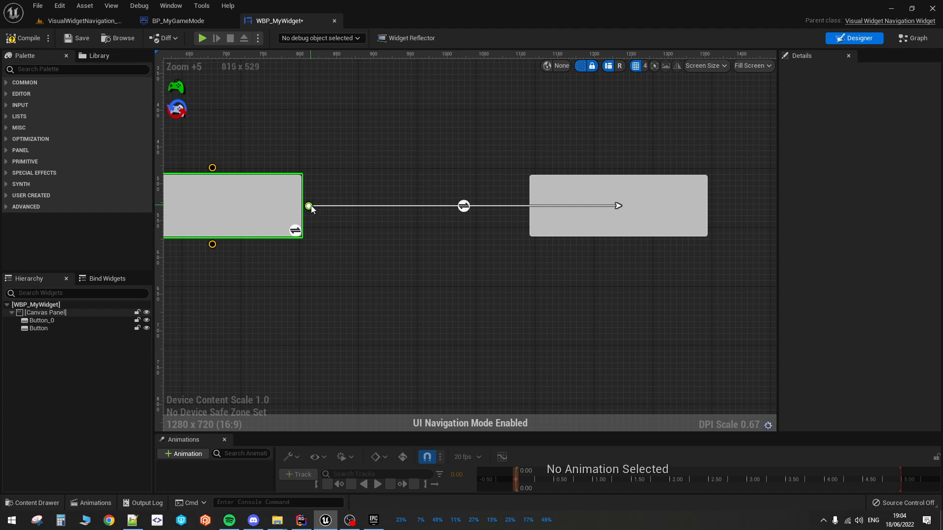
right_click_drag(339, 167, 402, 152)
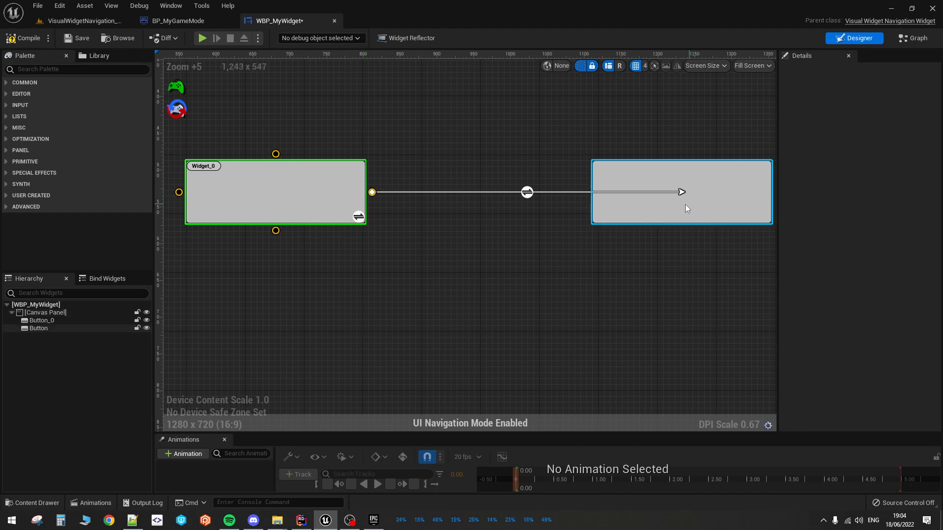
right_click_drag(579, 151, 517, 148)
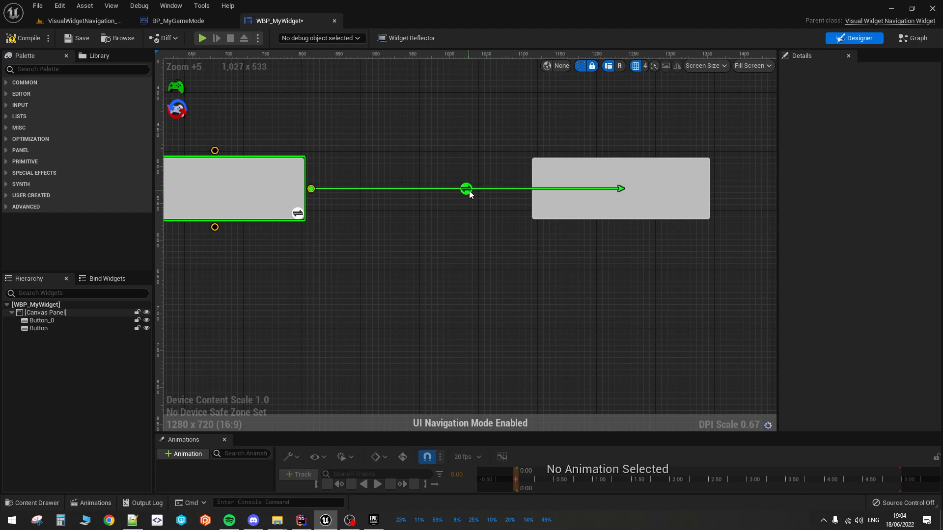
scroll(454, 191, "down", 1)
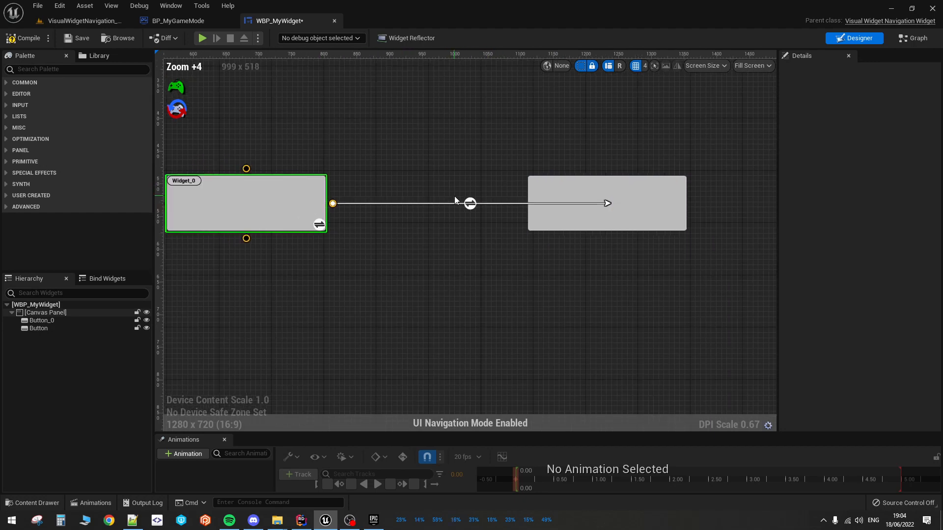
right_click_drag(379, 171, 390, 188)
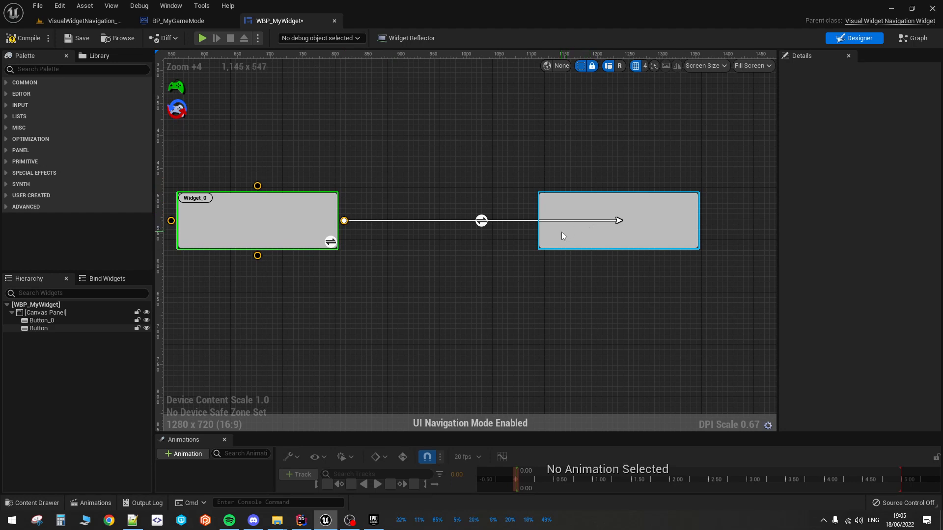
Open the link's Can Navigate function, inspect its Can Navigate and Direction pins, then return to the designer and save the widget
double_click(482, 222)
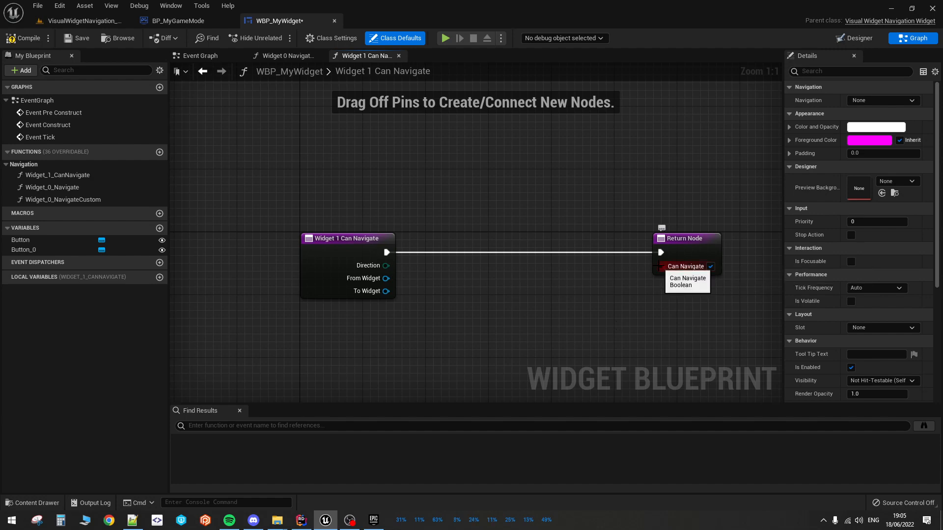
left_click_drag(661, 266, 534, 301)
left_click(522, 215)
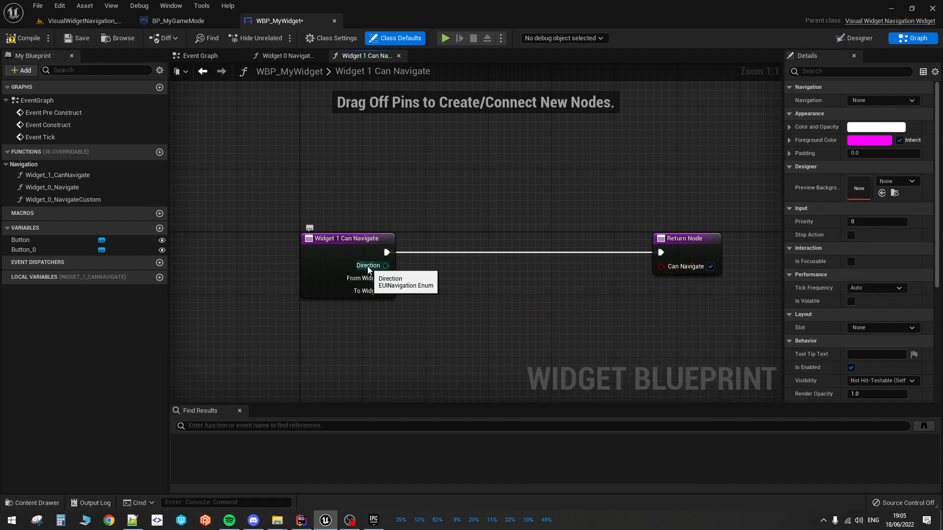
left_click_drag(385, 266, 451, 287)
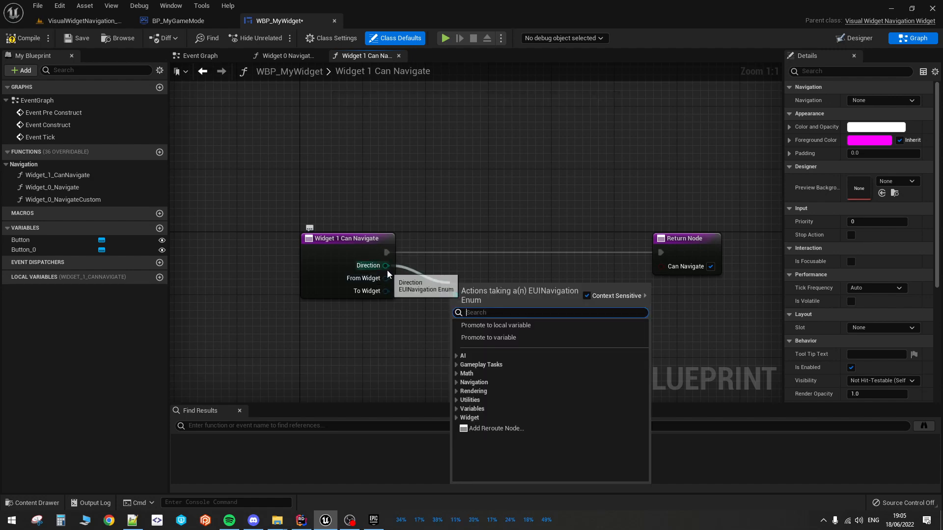
left_click(468, 211)
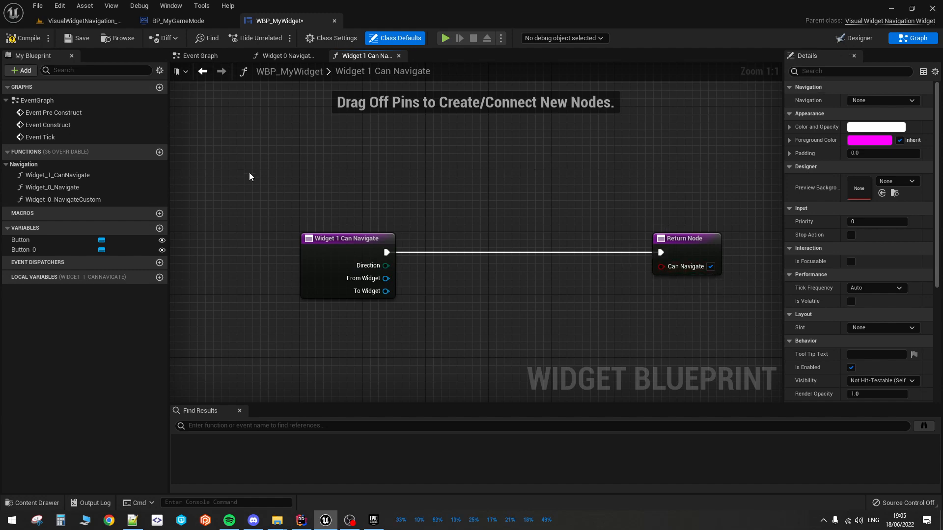
left_click(848, 38)
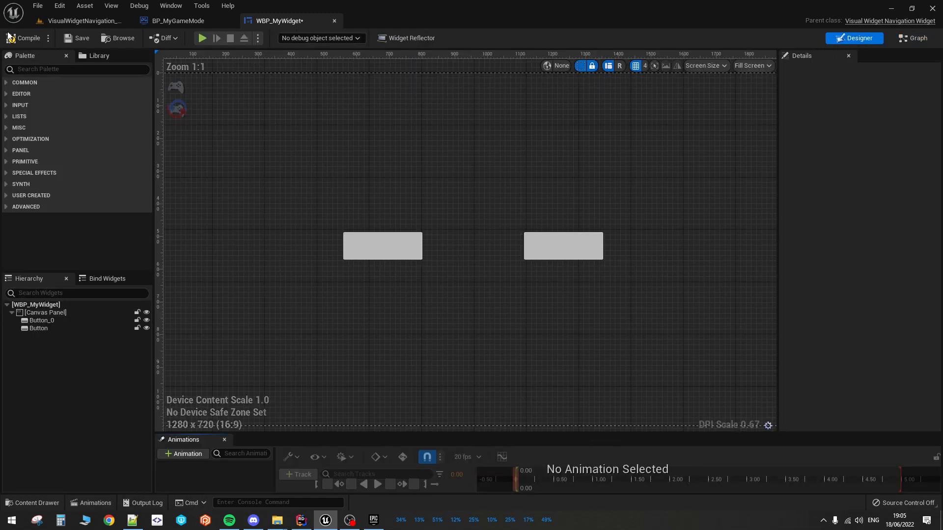
left_click(79, 38)
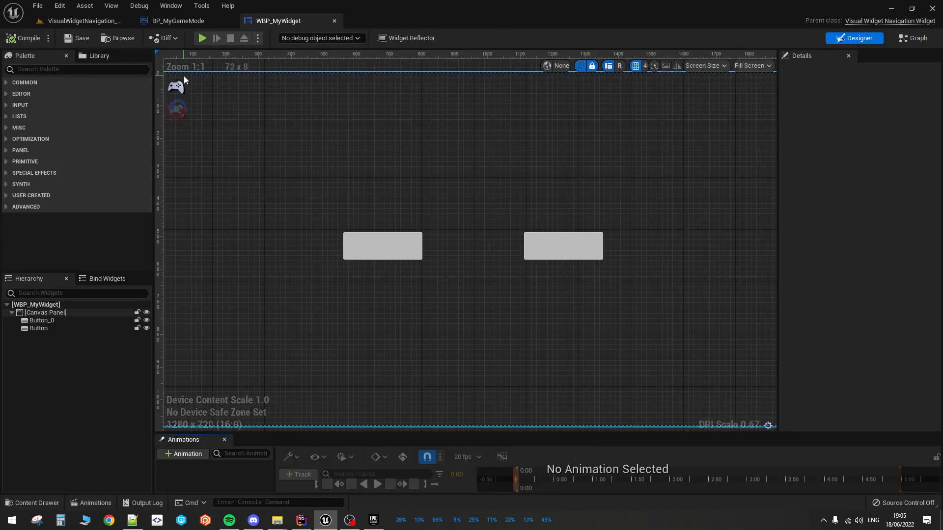
Re-enable UI Navigation Mode and select the right button to display its navigation handles and incoming link
left_click(383, 245)
scroll(541, 262, "up", 5)
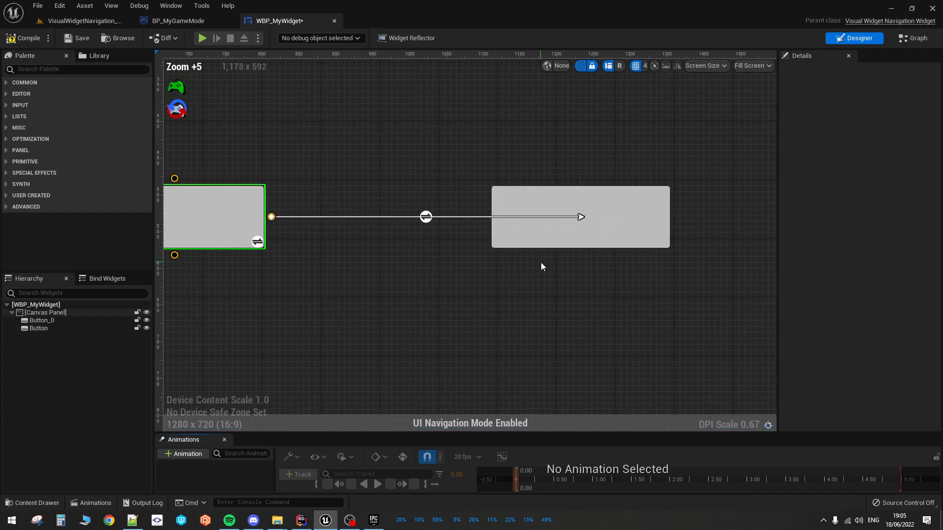
right_click_drag(423, 263, 529, 278)
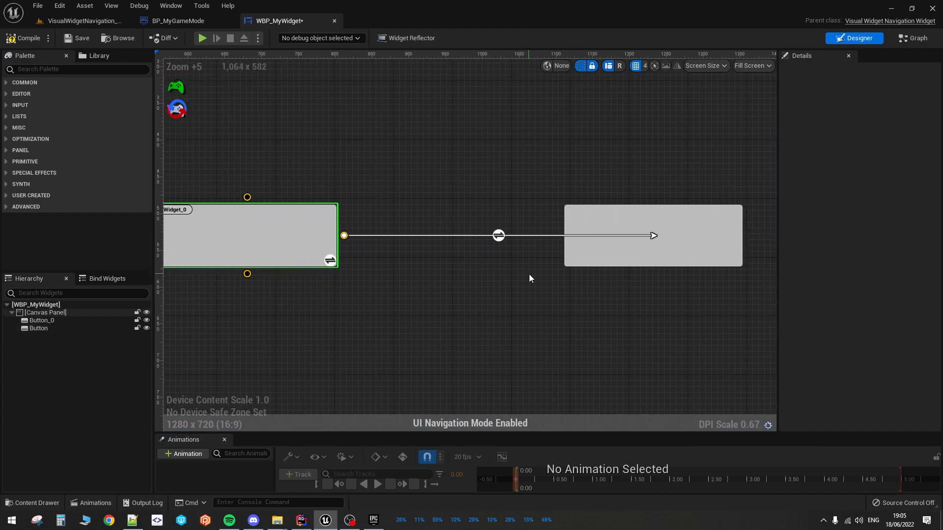
left_click(611, 219)
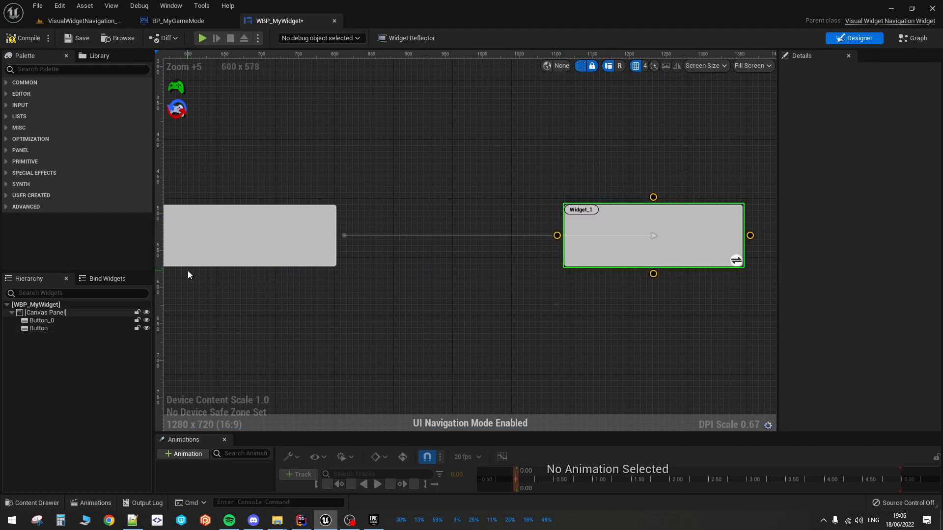
Link the right button's left-side navigation handle to the left button, then compile and save the widget
left_click_drag(556, 236, 276, 229)
scroll(407, 233, "down", 2)
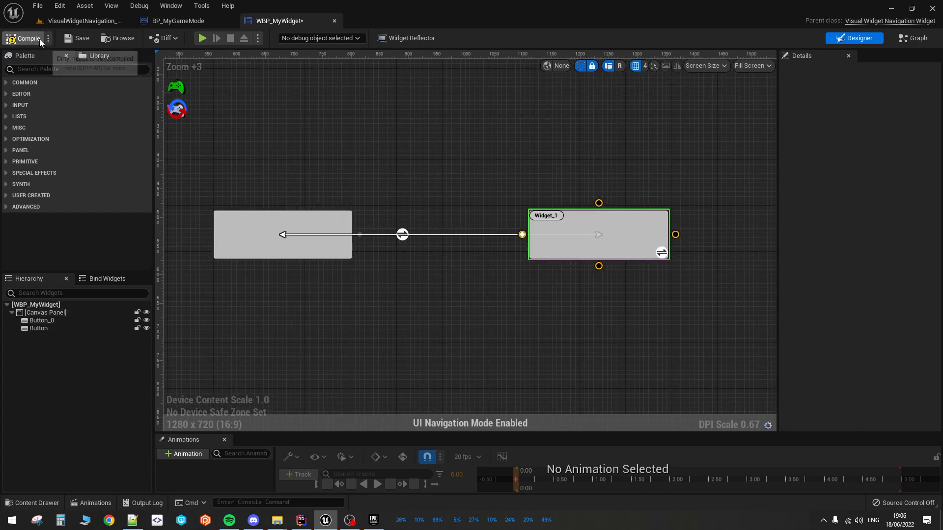
left_click(74, 38)
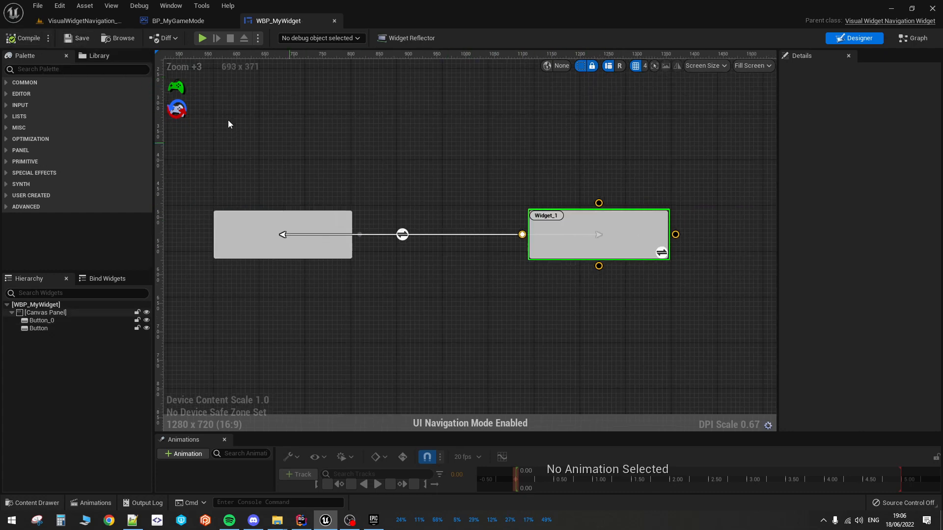
Disable UI Navigation Mode, select Button_0 in the hierarchy to identify the left button, and return to the event graph
left_click(176, 87)
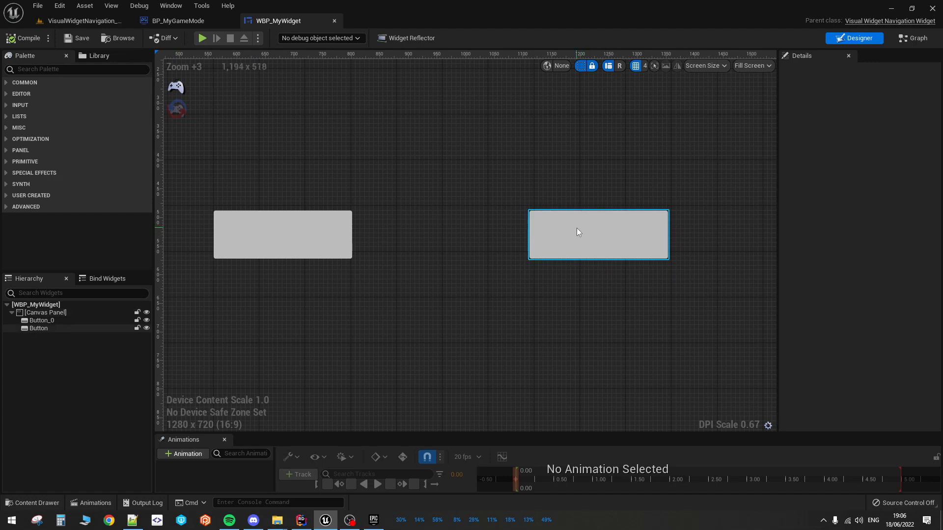
left_click(912, 38)
left_click(201, 55)
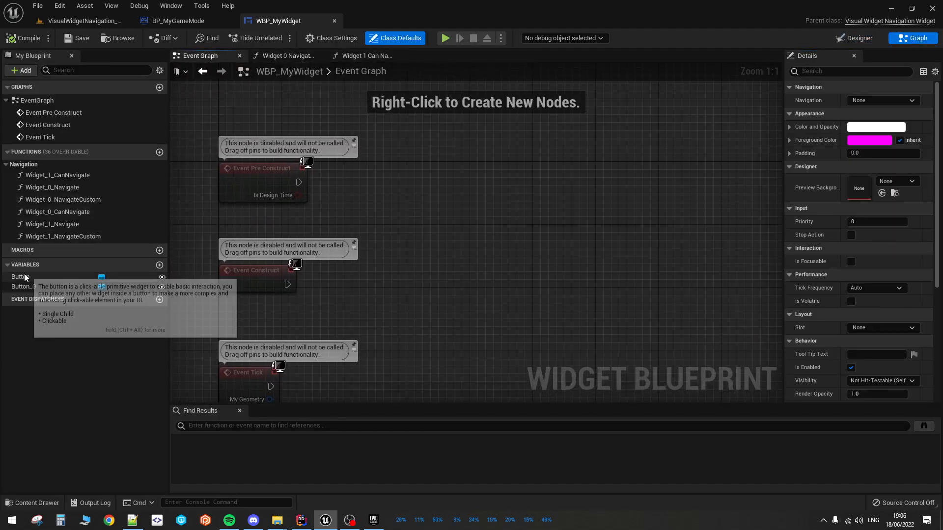
left_click(854, 38)
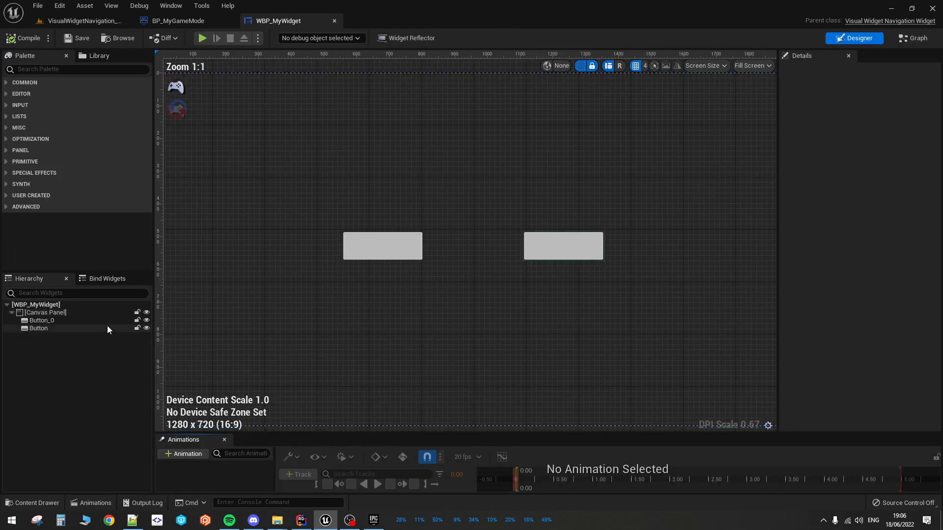
left_click(59, 319)
left_click(913, 38)
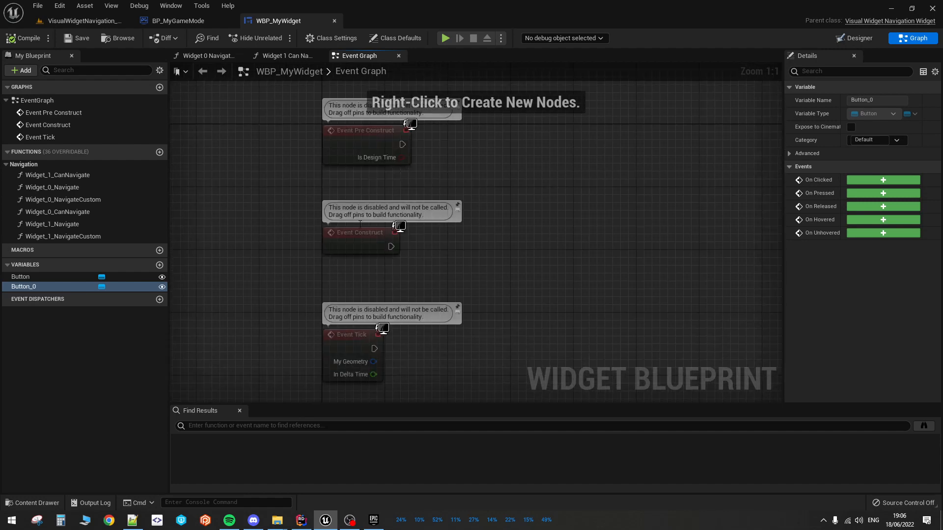
Delete the disabled Event Pre Construct and Event Tick nodes from the event graph
left_click(363, 135)
key("Delete")
left_click(376, 361)
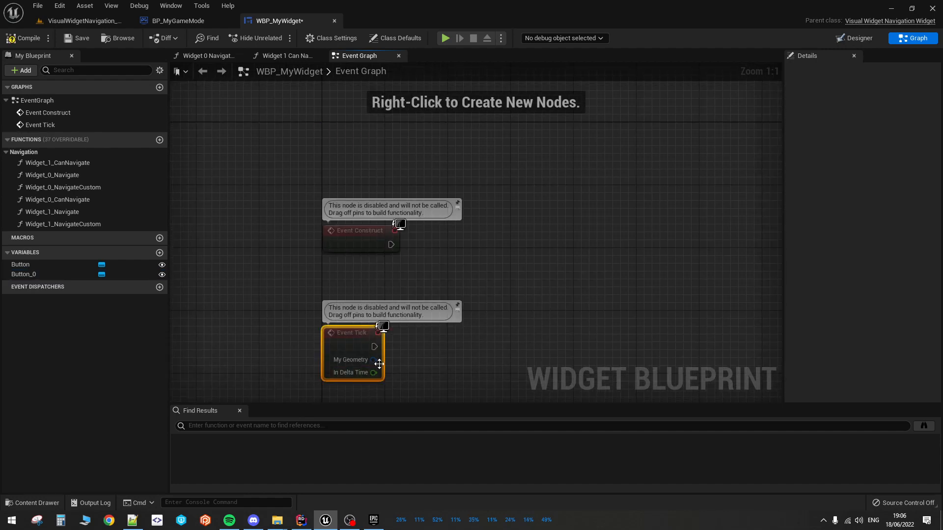
key("Delete")
Add a Button_0 reference feeding a Navigate To node's Widget to Navigate input, and run that node from Event Construct
left_click_drag(78, 263, 461, 187)
left_click(390, 184)
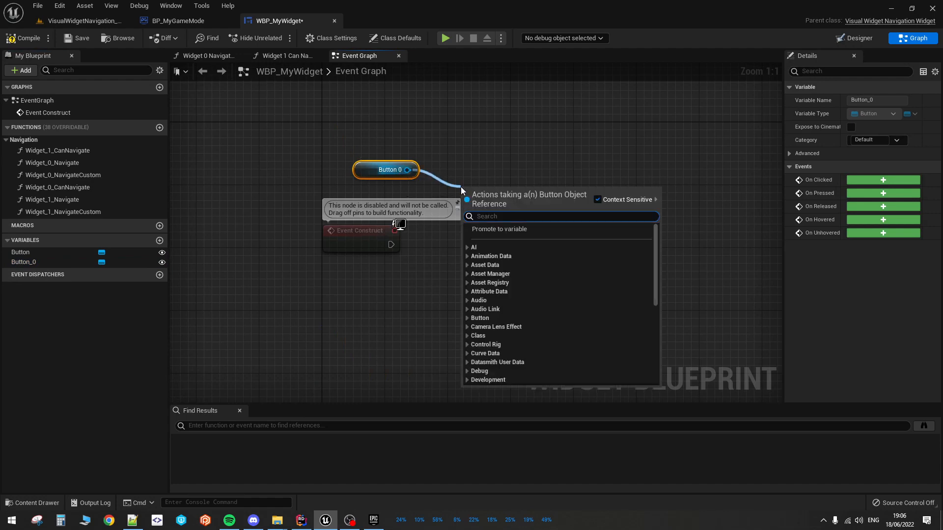
type("navi")
key("Return")
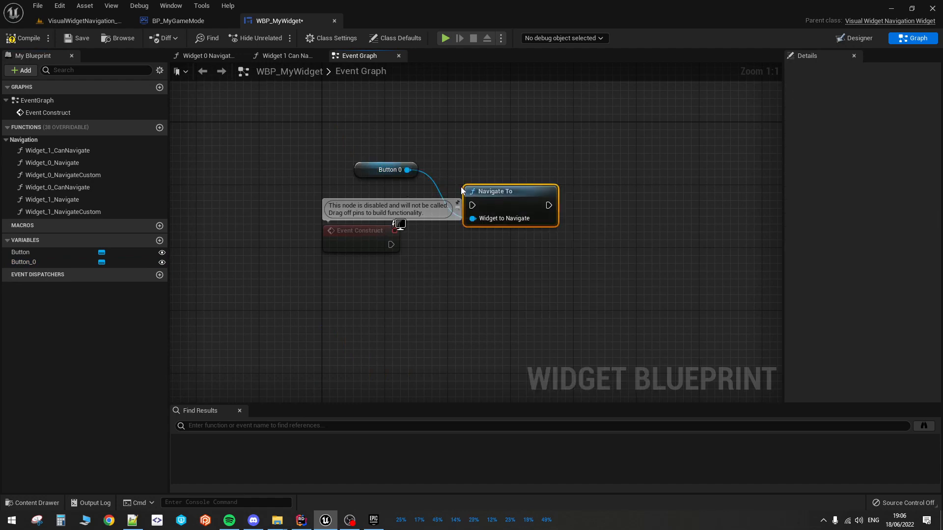
left_click_drag(391, 244, 460, 228)
left_click_drag(399, 173, 379, 204)
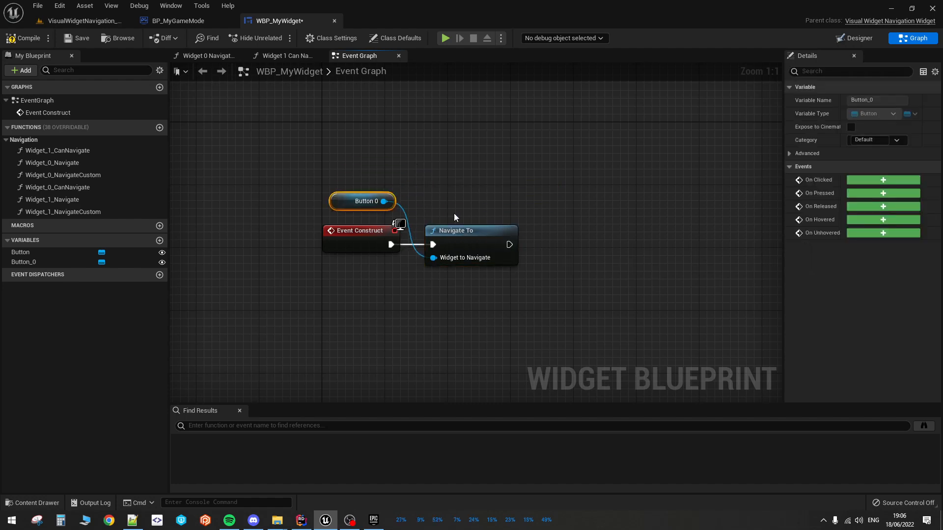
right_click_drag(454, 213, 434, 192)
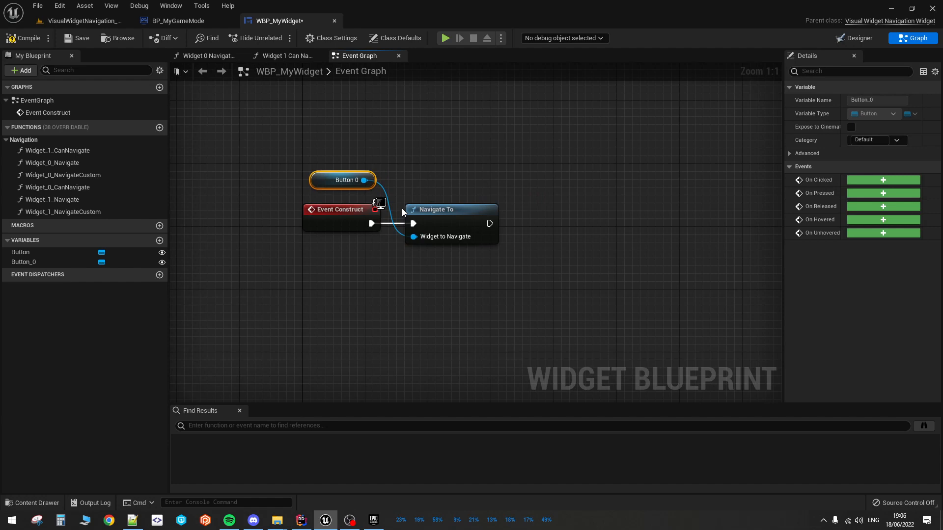
Look up Set Keyboard Focus among the Button 0 reference's actions, then read the Navigate To node's description without adding a node
left_click_drag(365, 180, 481, 139)
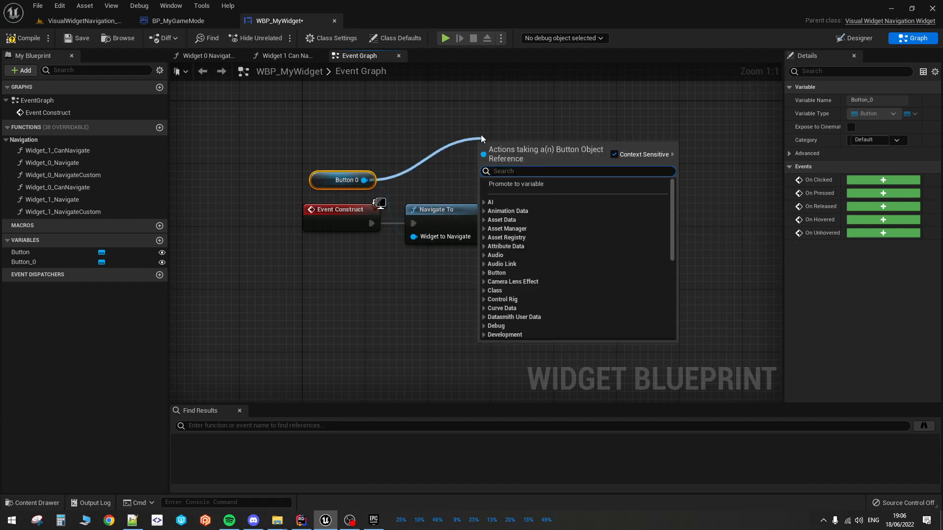
type("set key")
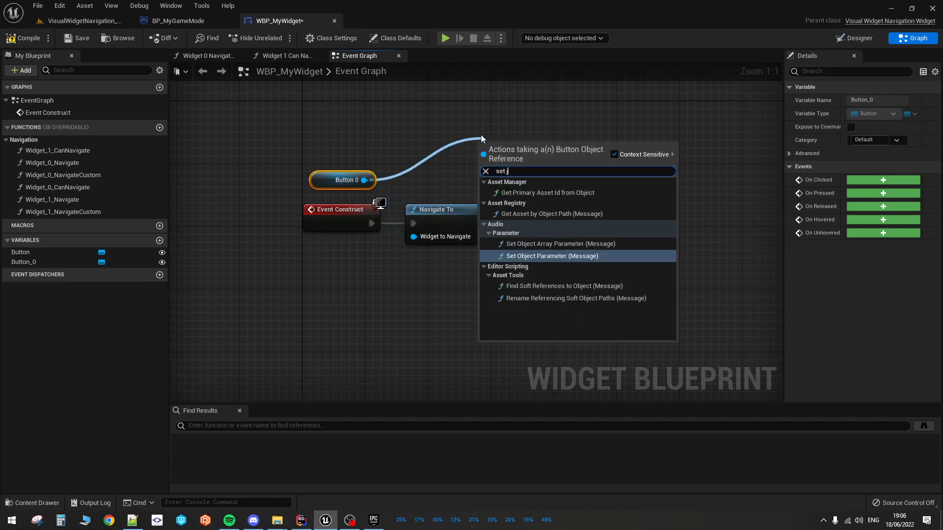
key("Down")
key("Down")
key("Down")
key("Down")
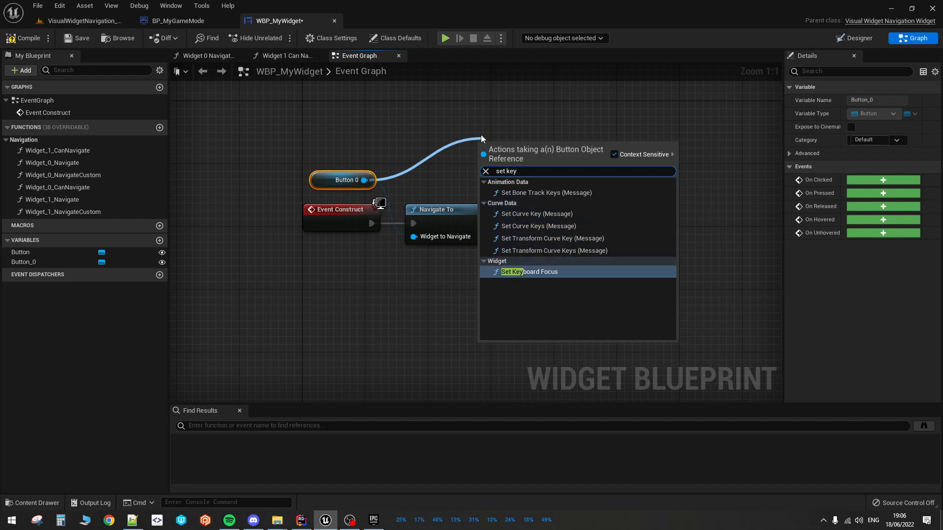
left_click(576, 266)
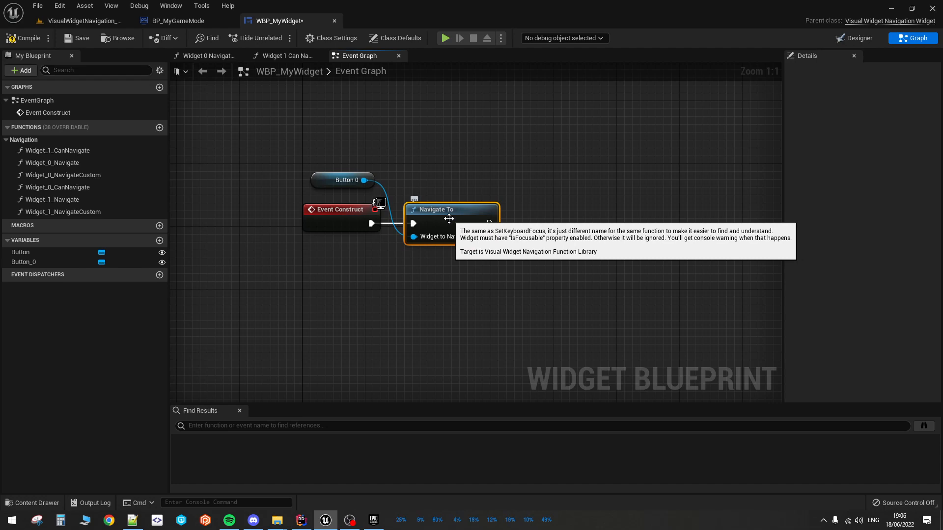
left_click(560, 161)
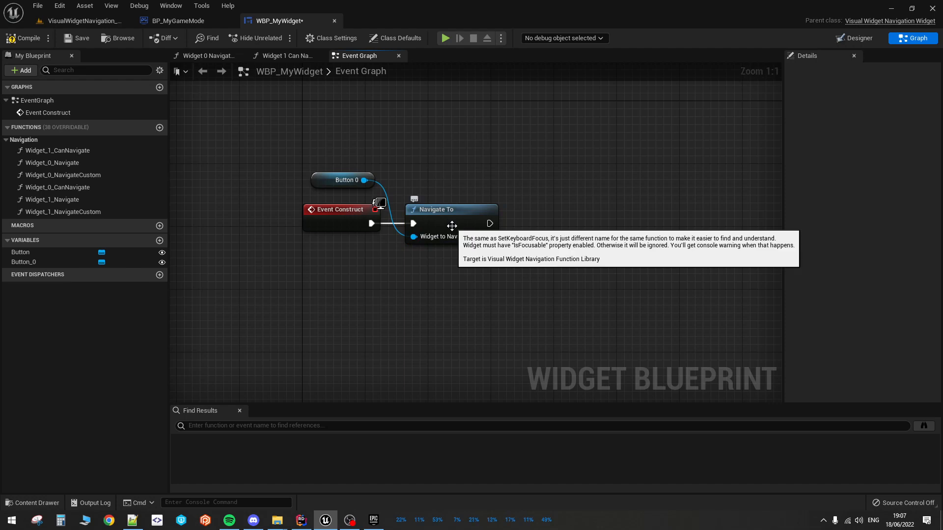
Compile and save the widget blueprint, then return to its designer view
left_click(26, 42)
left_click(79, 40)
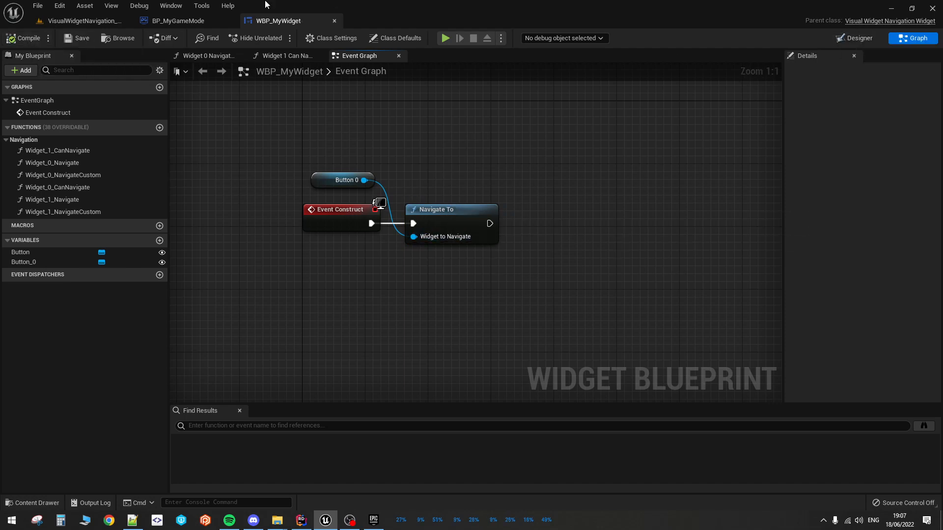
left_click(856, 39)
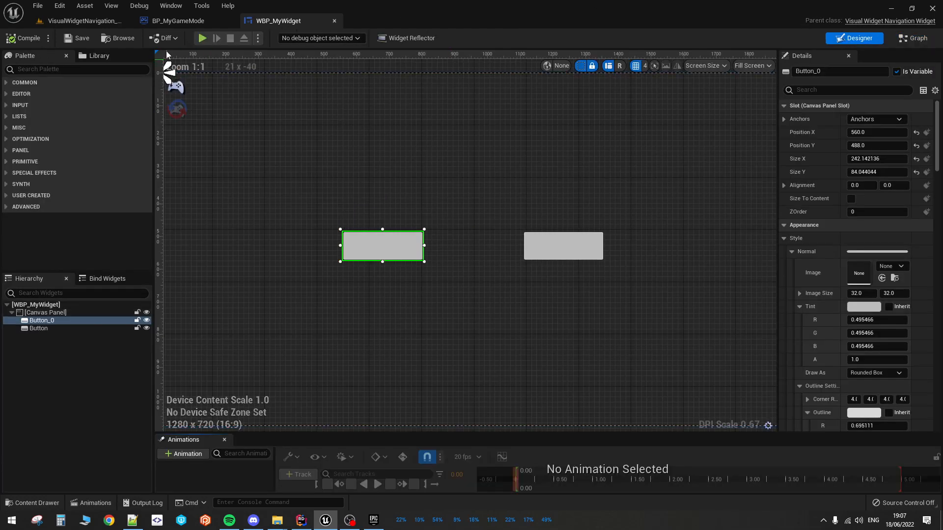
In BP_MyGameMode, set the Create Widget node's class to WBP_MyWidget, then compile and save the blueprint
left_click(178, 21)
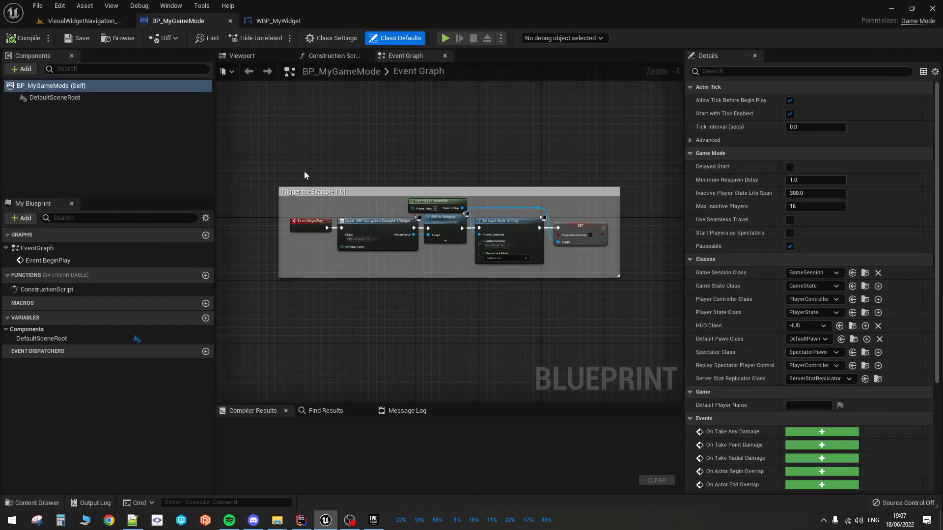
scroll(305, 175, "up", 4)
left_click(406, 283)
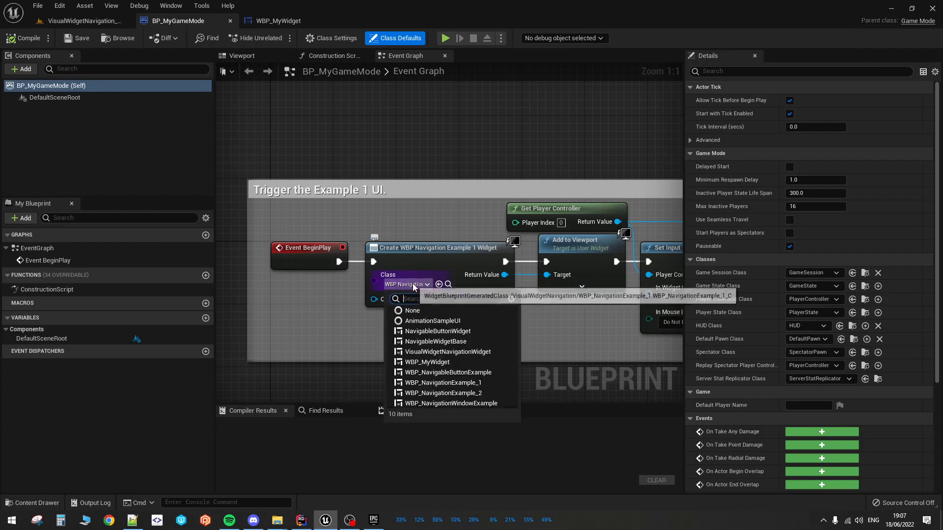
left_click(449, 363)
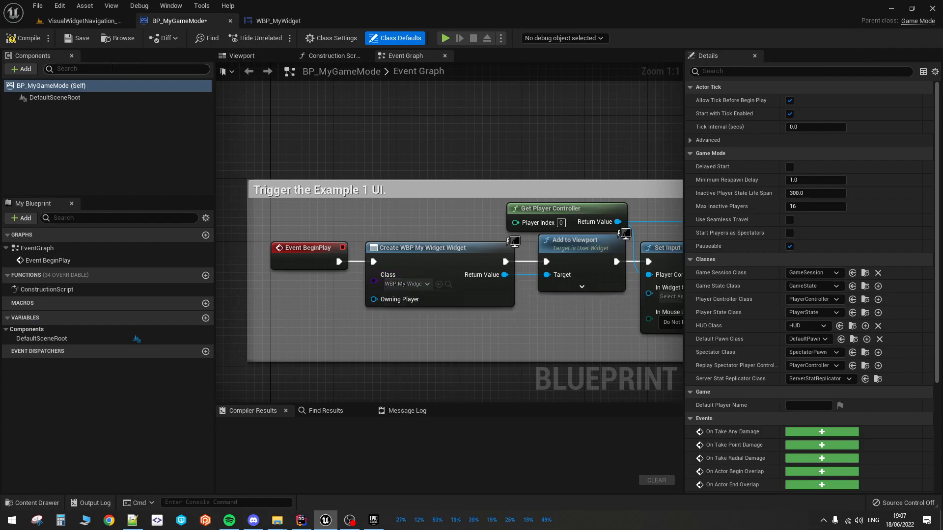
right_click_drag(520, 178, 478, 160)
left_click(32, 40)
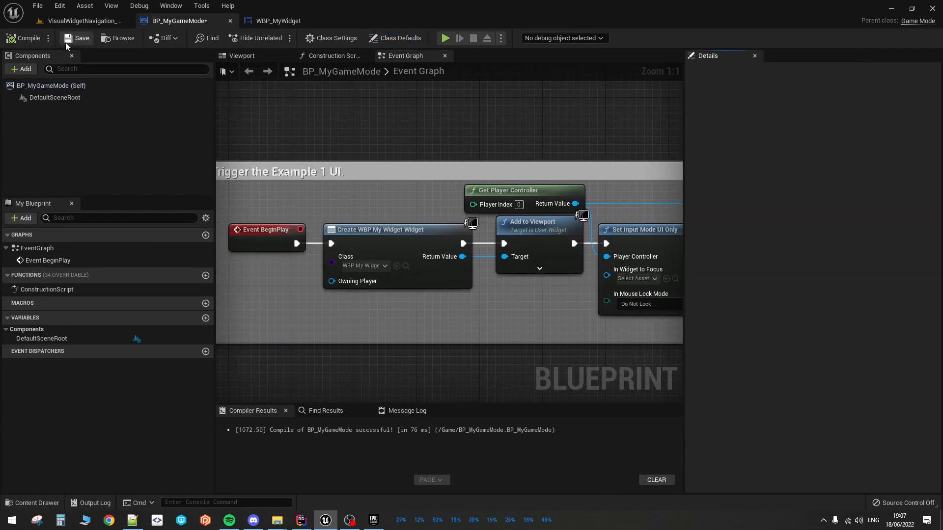
Examine the node chain in the game mode's event graph, including Add to Viewport and Set Input Mode UI Only
scroll(393, 273, "down", 4)
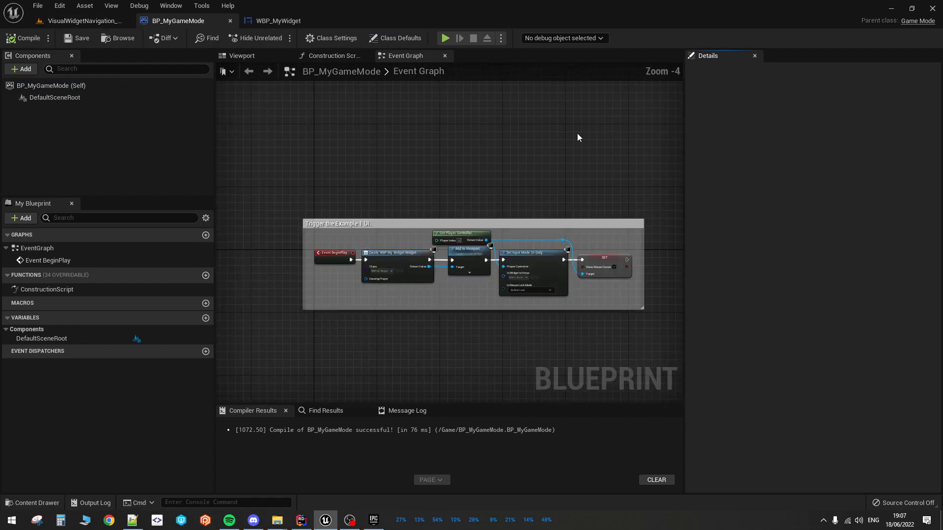
left_click_drag(576, 133, 347, 326)
left_click(383, 147)
left_click_drag(360, 123, 558, 322)
scroll(541, 287, "up", 4)
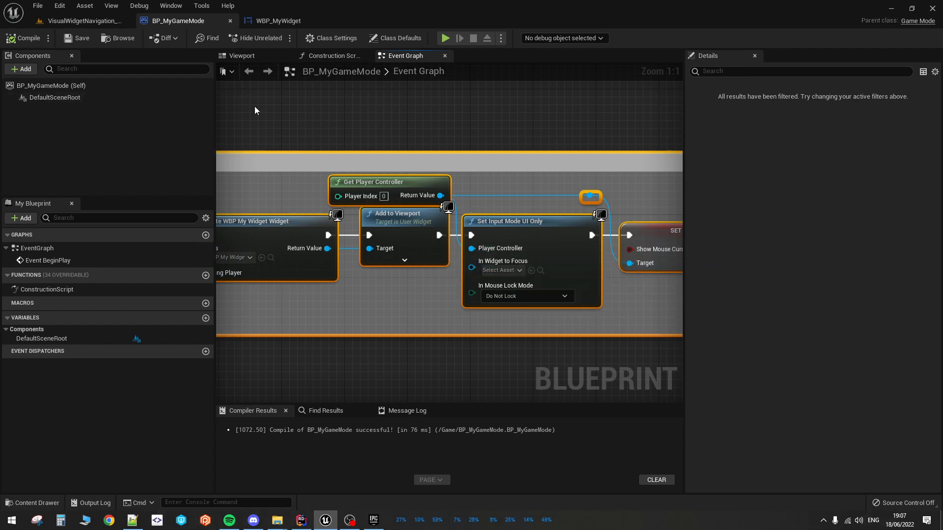
Close the game mode blueprint and set the level's GameMode Override to BP_MyGameMode
left_click(230, 21)
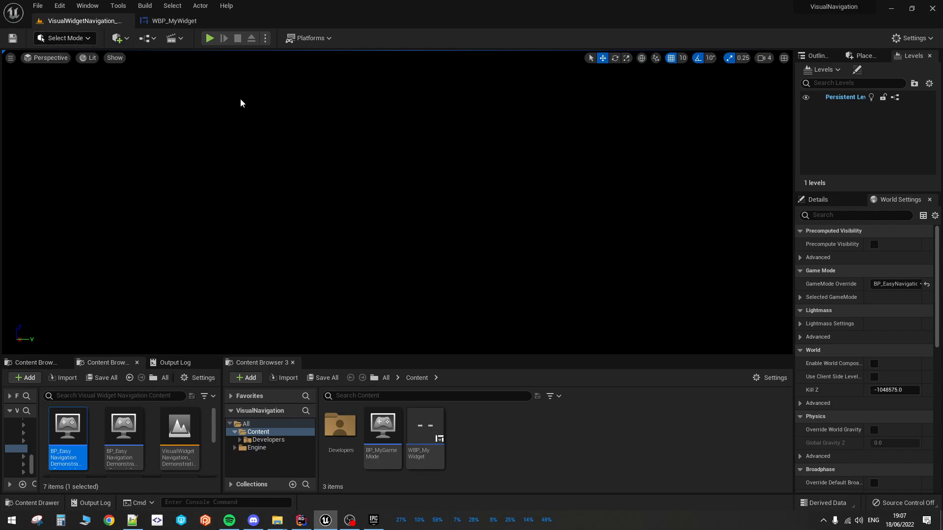
left_click(894, 284)
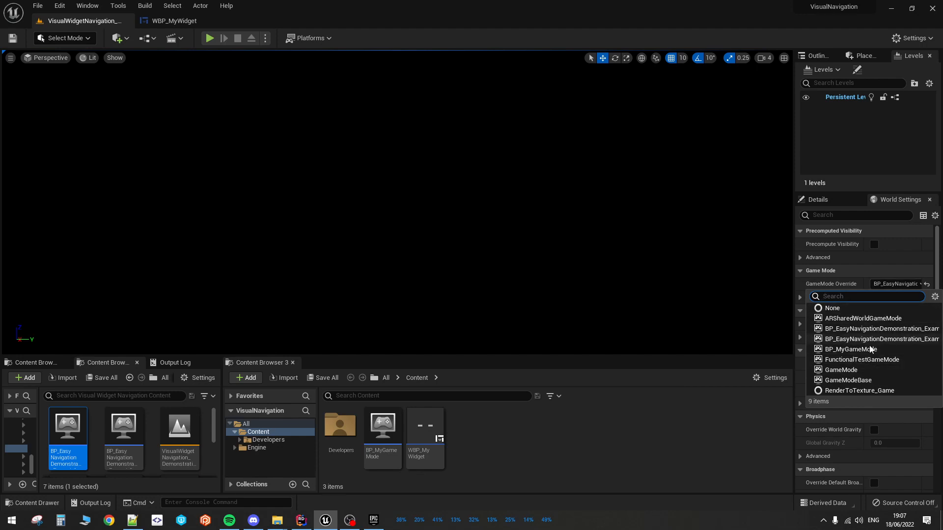
left_click(850, 349)
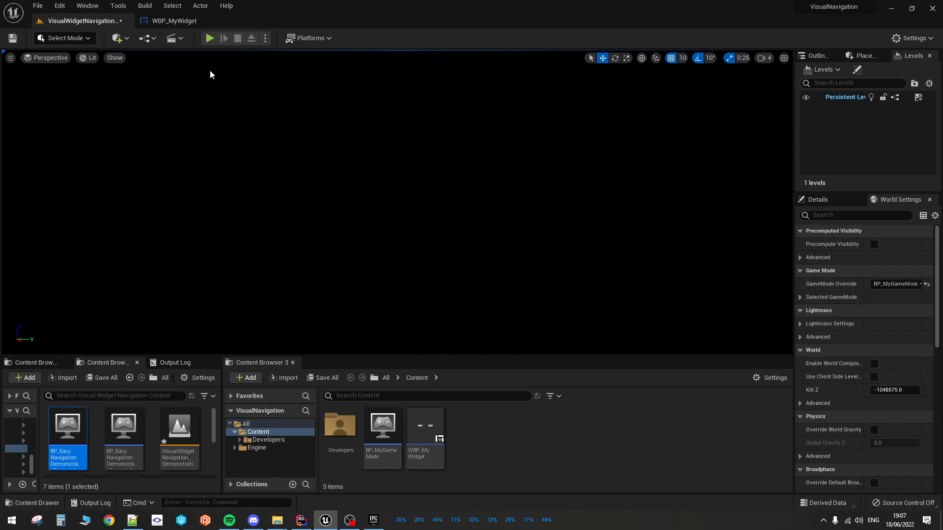
Play the level, move focus back and forth between the two buttons to test the navigation, then stop playing
left_click(209, 38)
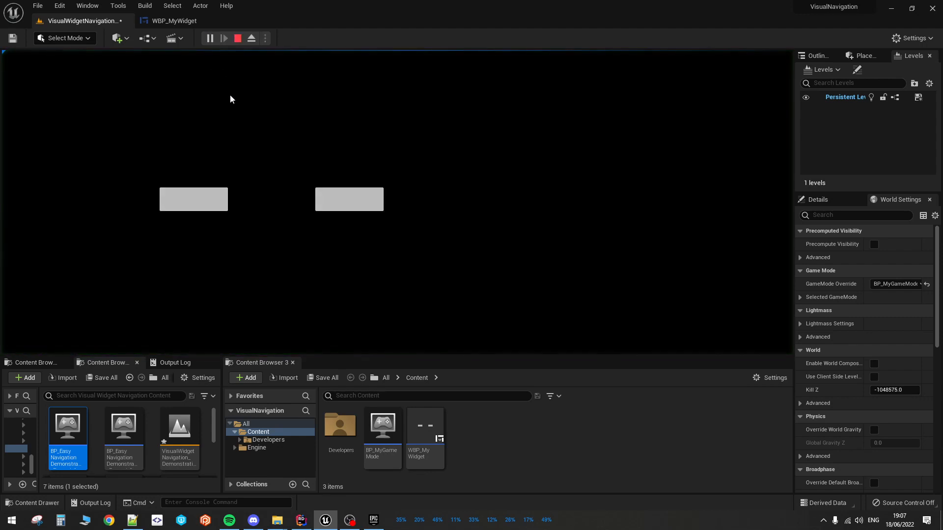
key("Right")
key("Left")
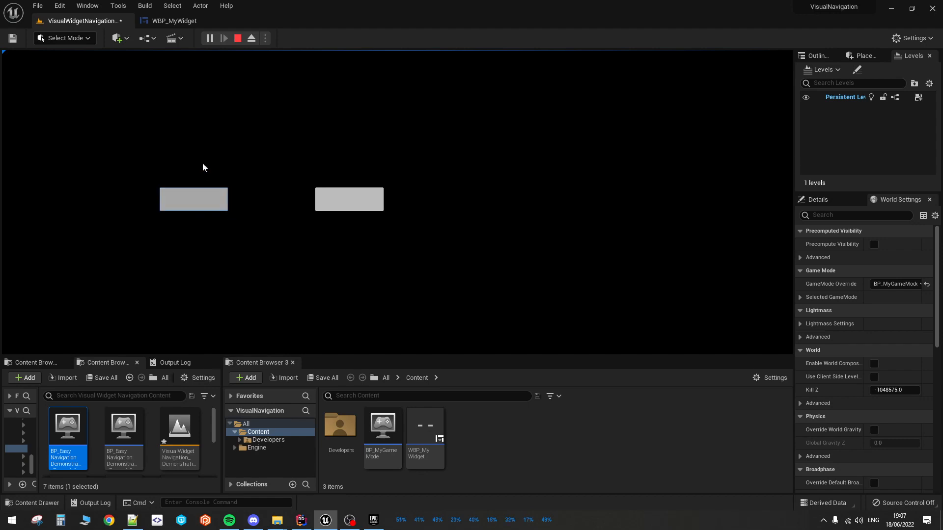
key("Right")
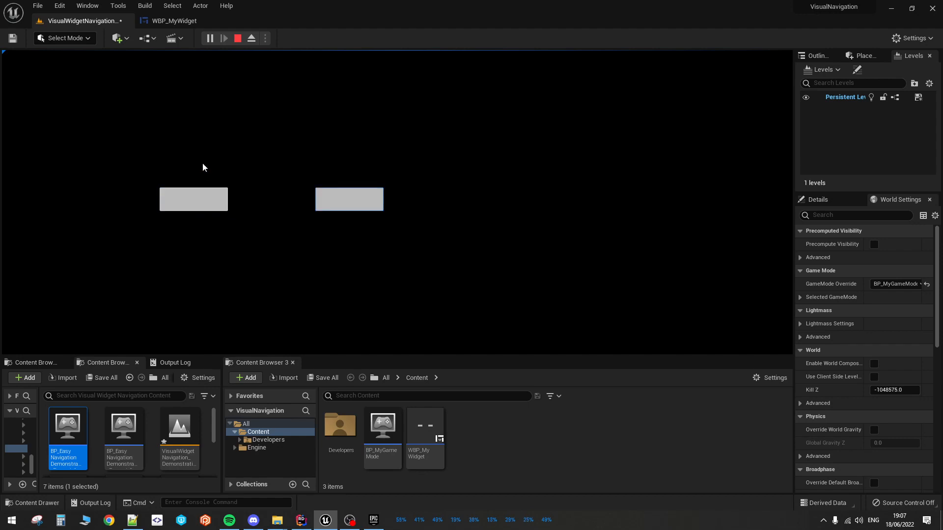
key("Left")
key("Right")
key("Left")
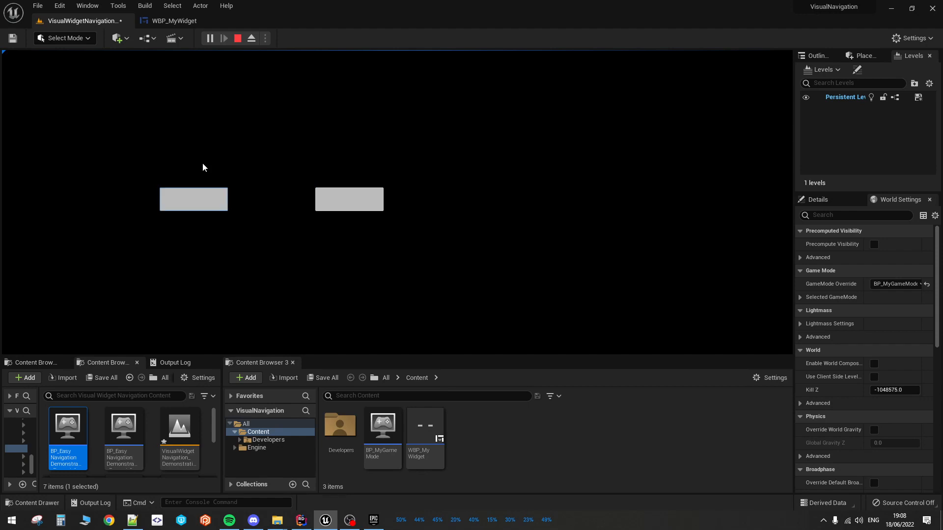
key("Right")
key("Left")
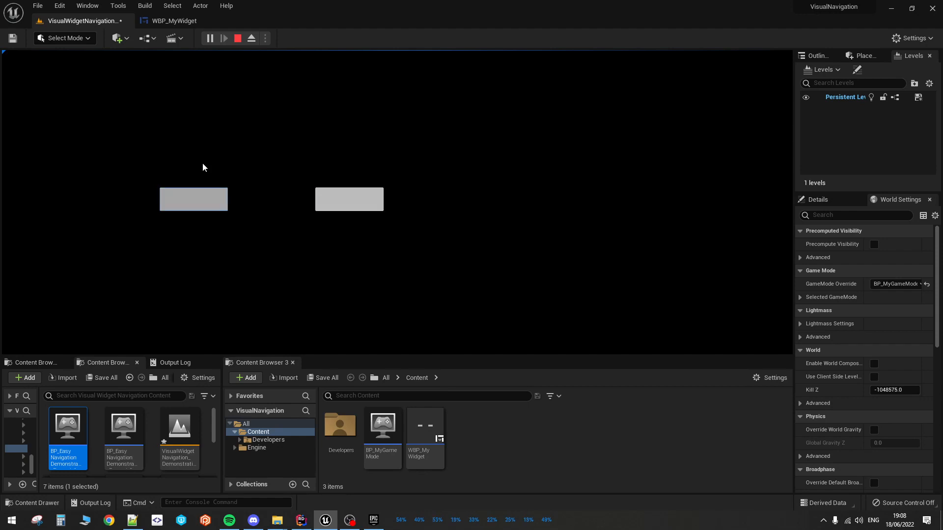
left_click(237, 38)
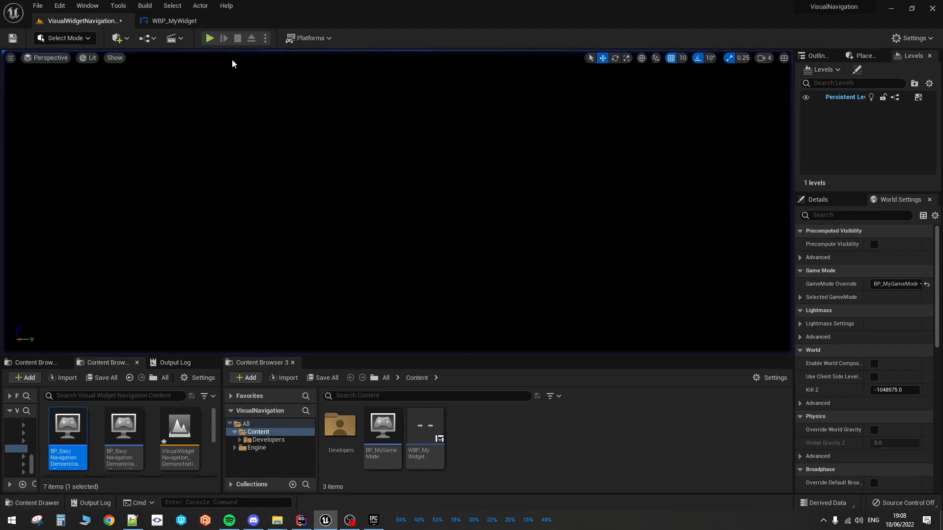
Return to WBP_MyWidget and re-enable UI Navigation Mode to display the left button's link to the right button
left_click(180, 22)
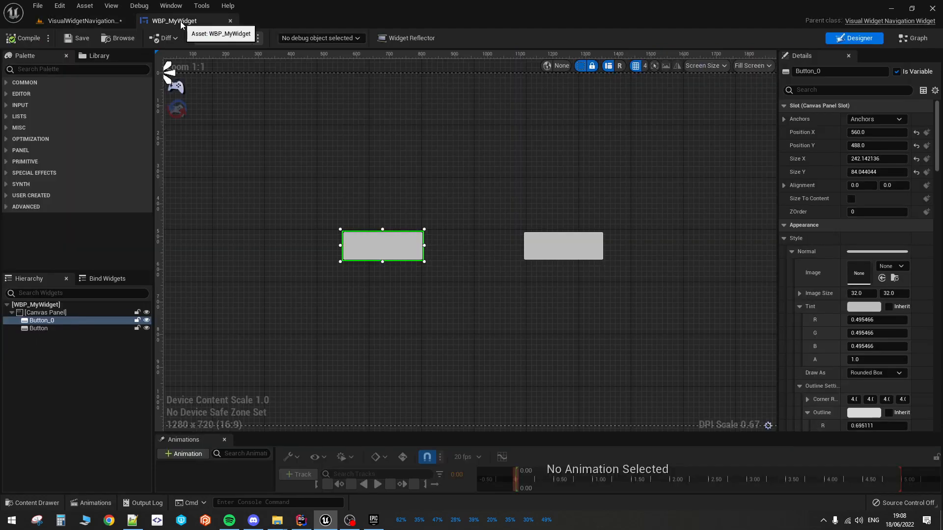
left_click(178, 87)
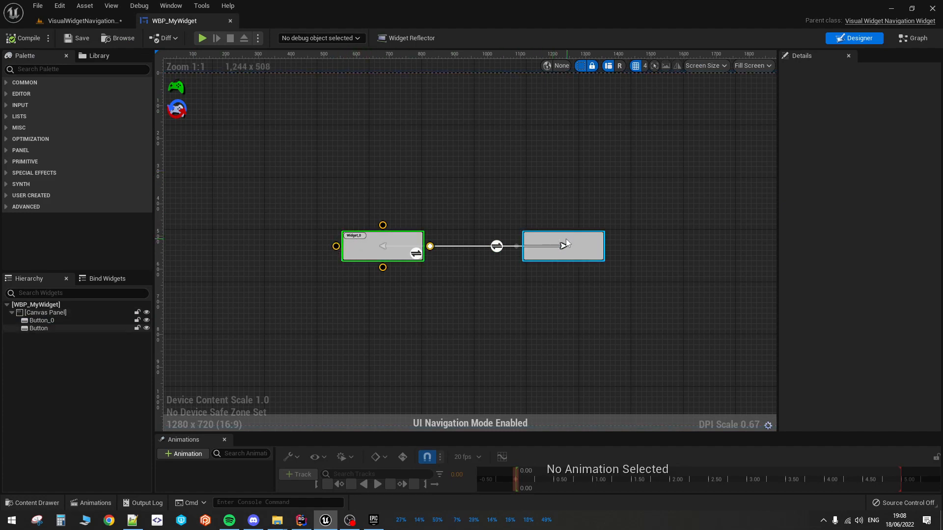
Link the left button's left side to the right button and the right button's right side to the left button, and save the compiled widget
left_click_drag(331, 208, 582, 249)
left_click(583, 248)
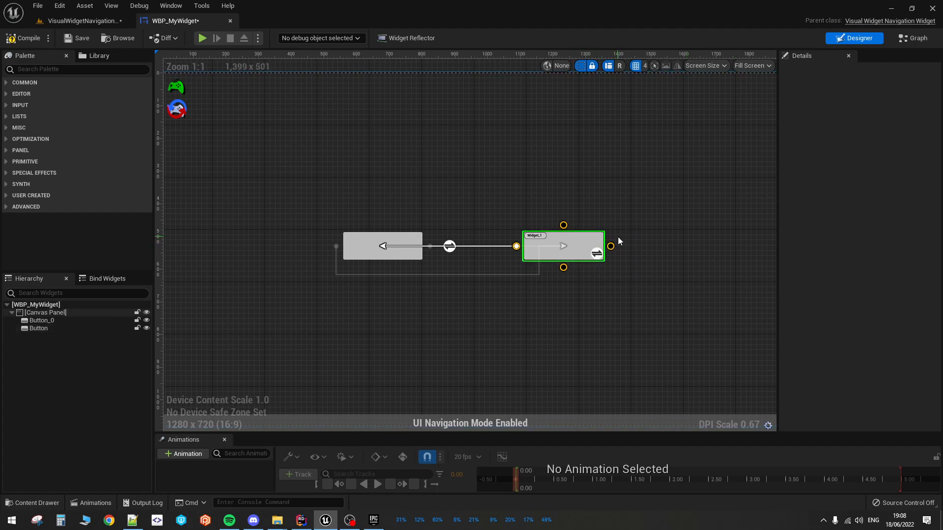
left_click_drag(611, 246, 366, 246)
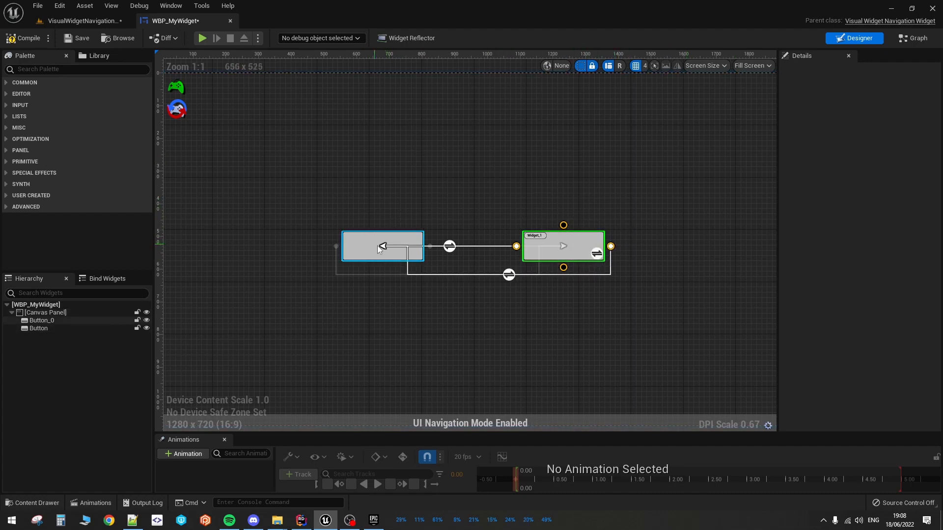
left_click(38, 37)
left_click(77, 38)
Play the level, move focus right, left and right again to test the wrap-around navigation, and stop playing
left_click(87, 22)
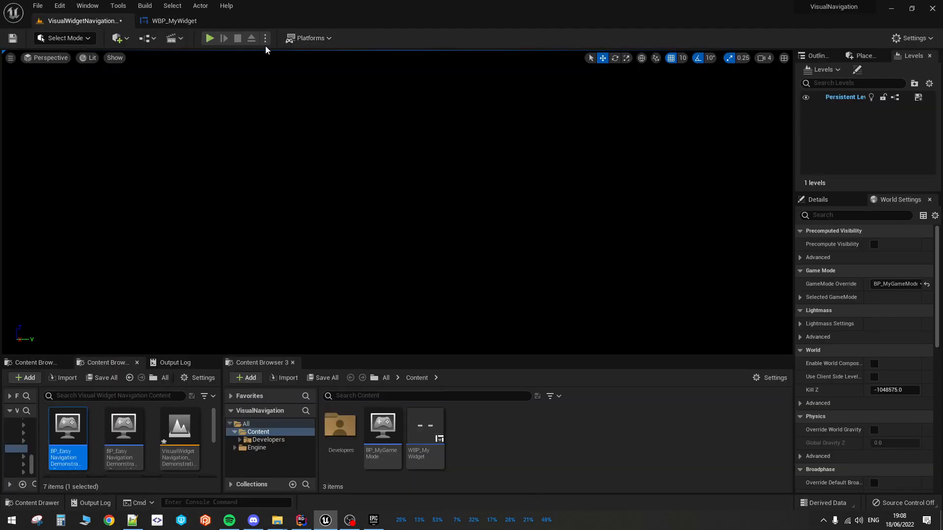
left_click(209, 38)
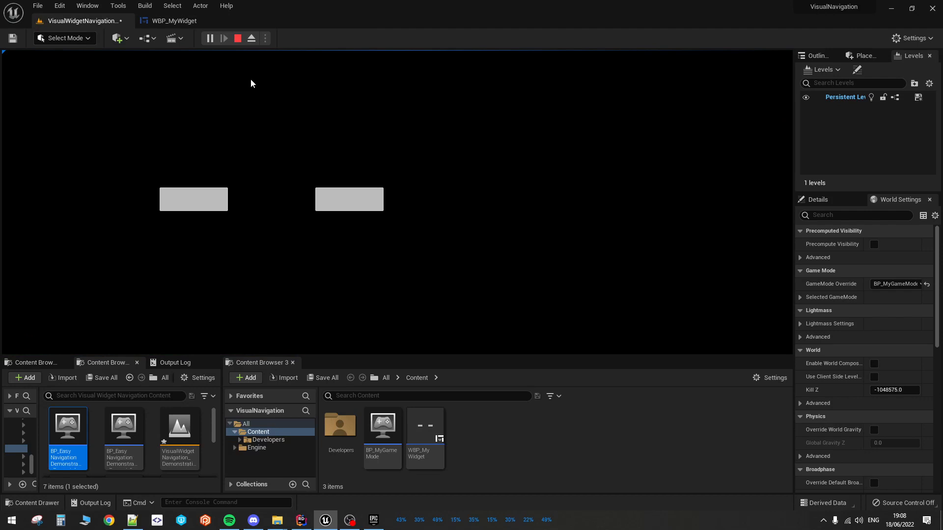
key("Right")
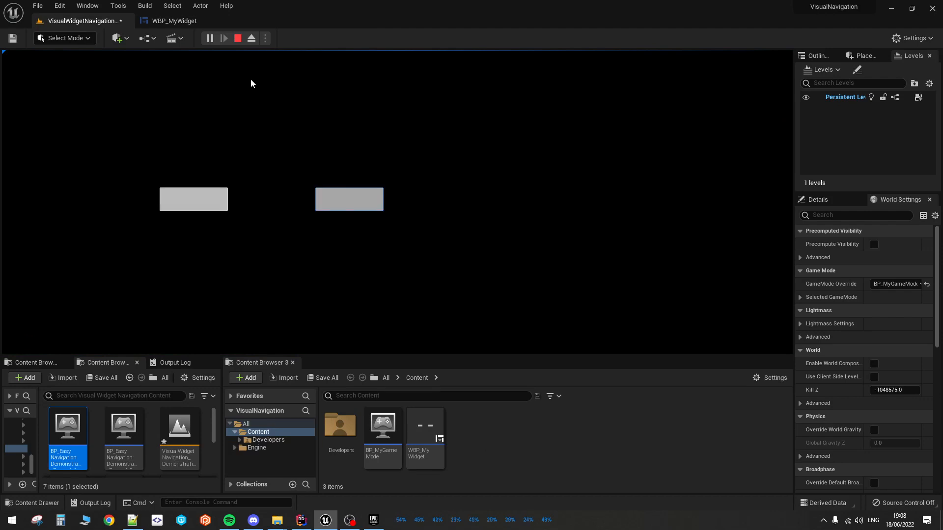
key("Left")
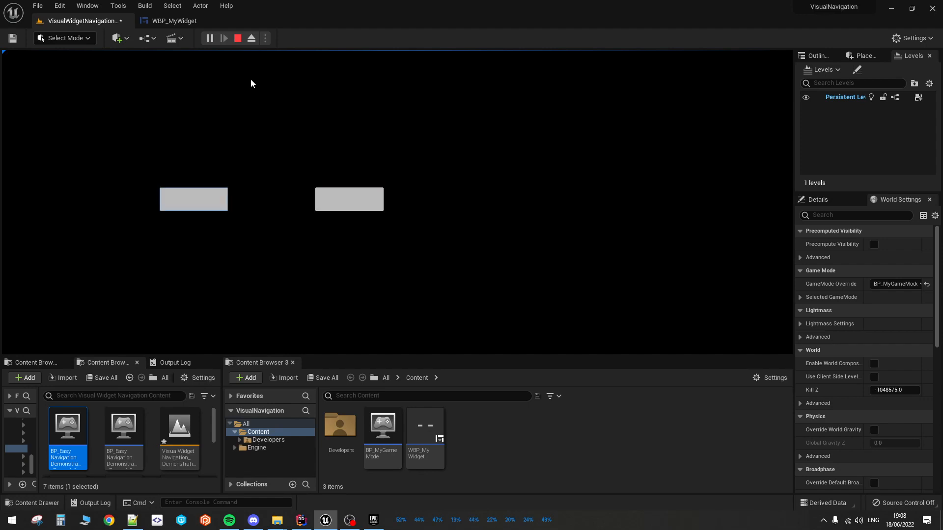
key("Right")
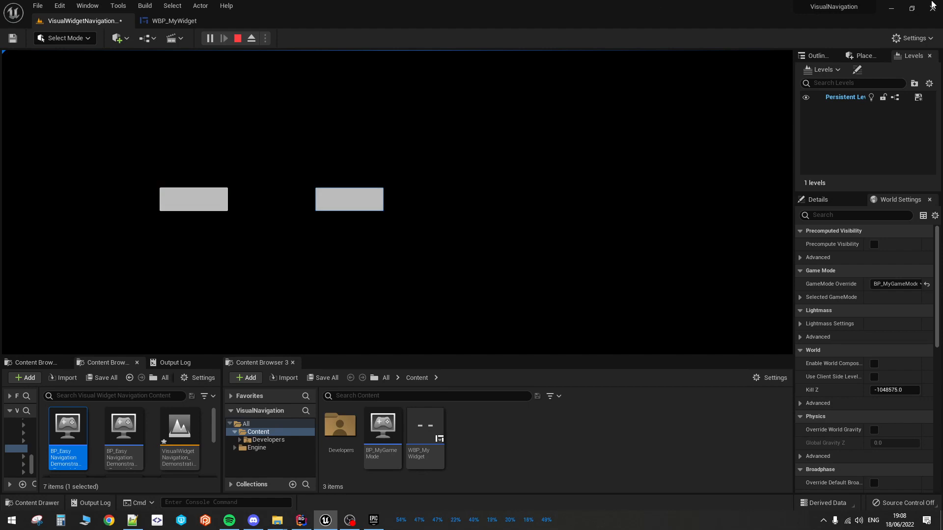
left_click(237, 38)
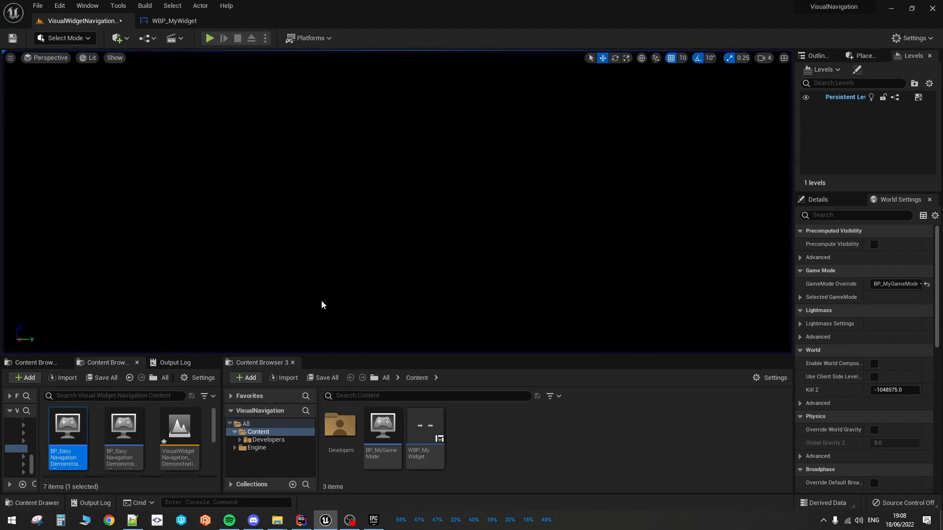
Return to WBP_MyWidget, display the left button's navigation links and compile the widget
left_click(175, 21)
scroll(437, 245, "up", 3)
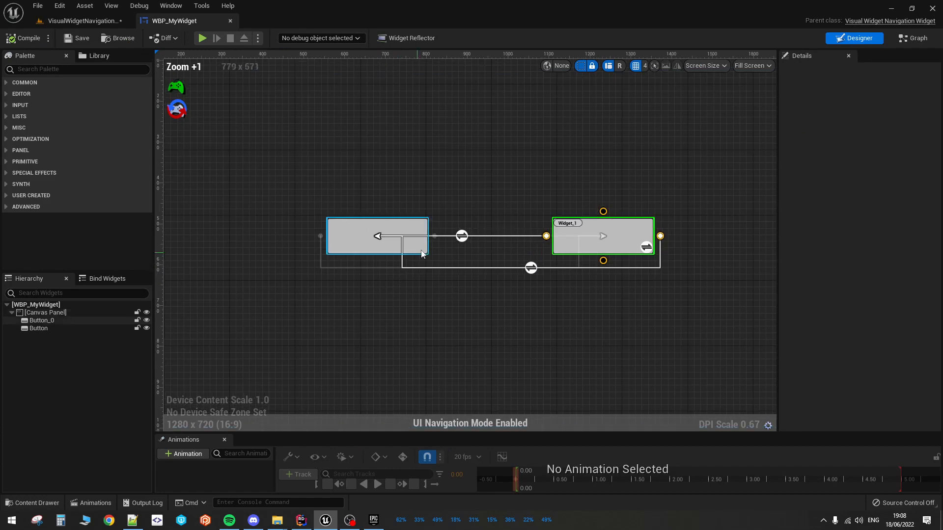
left_click(389, 229)
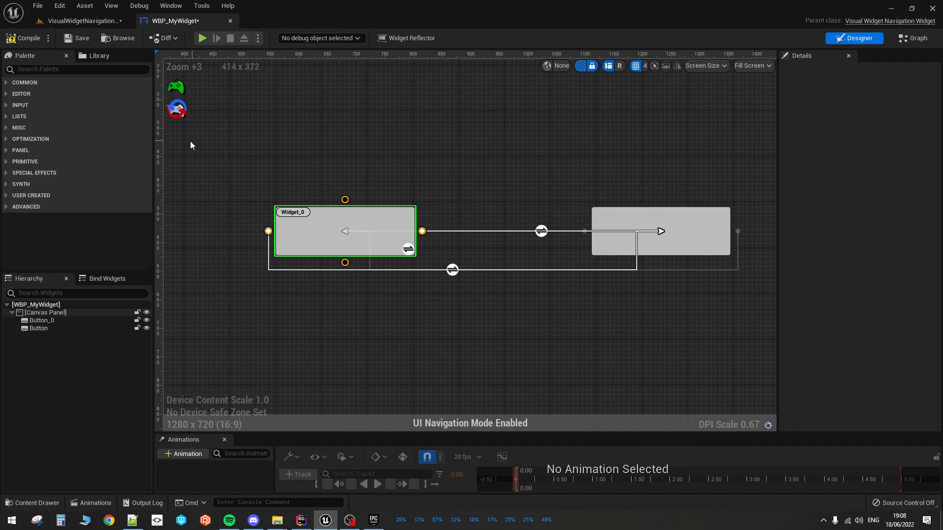
scroll(360, 134, "down", 4)
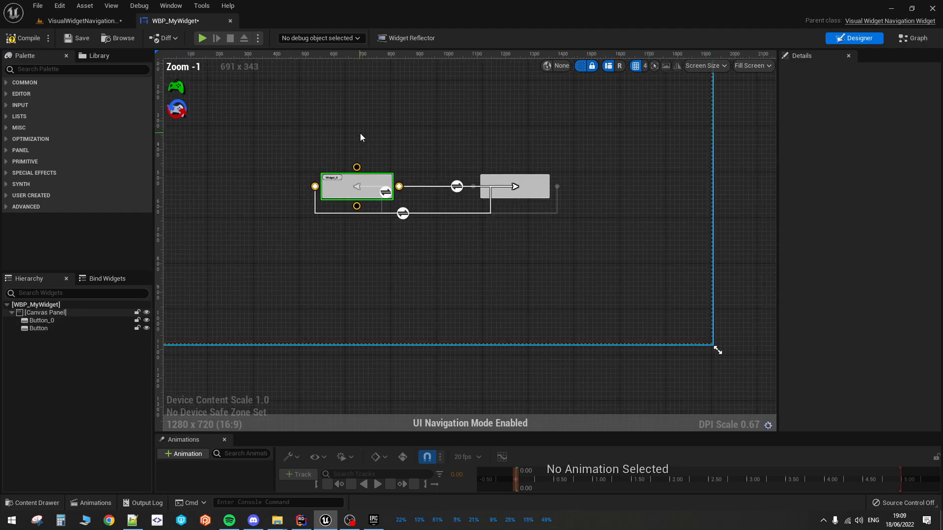
right_click_drag(418, 181, 423, 186)
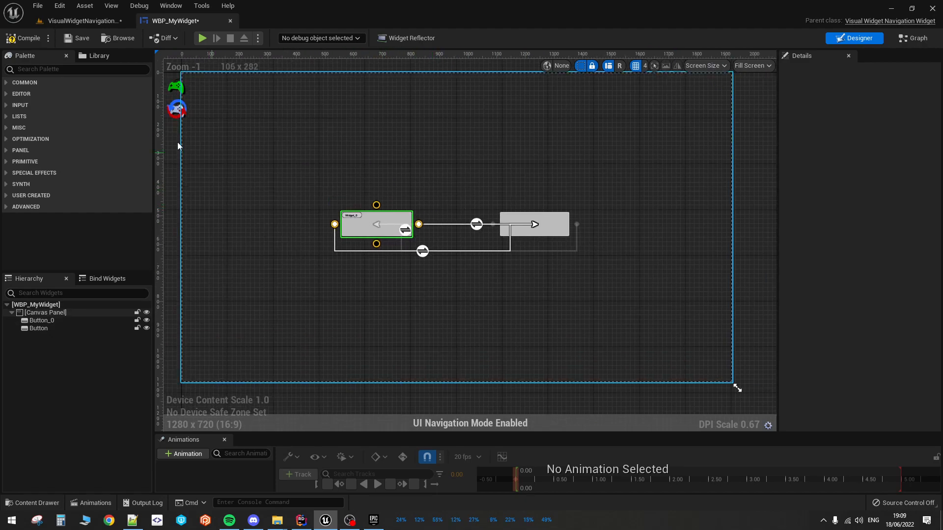
left_click(21, 38)
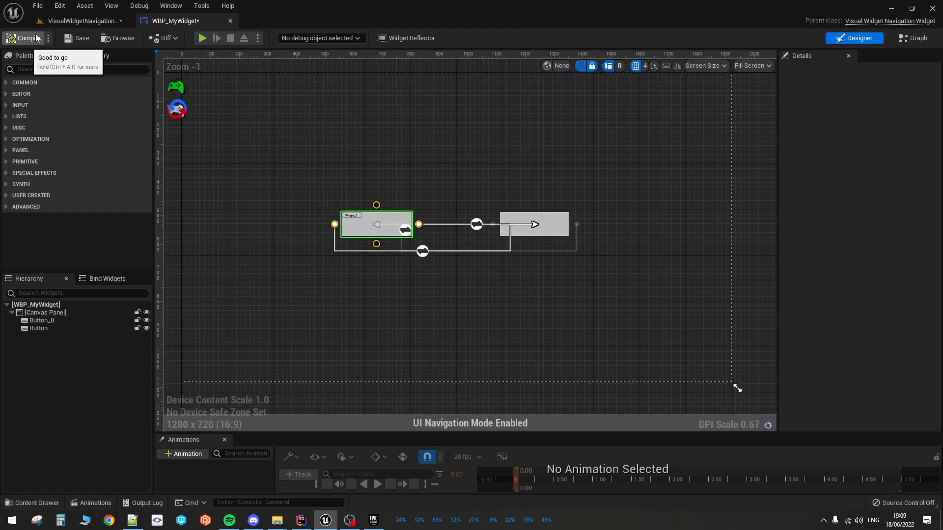
Turn off UI Navigation Mode, delete the right button, and compile the widget with the compiler results enlarged
left_click(174, 89)
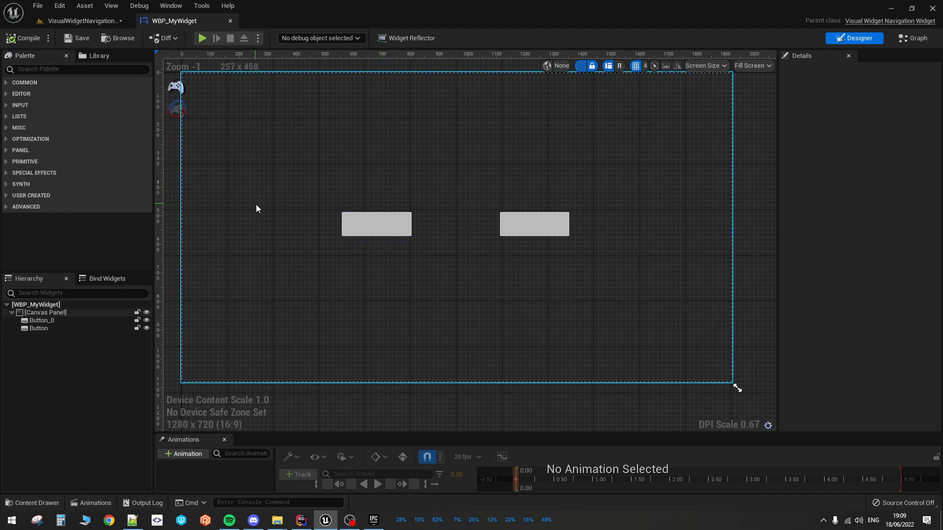
left_click(49, 321)
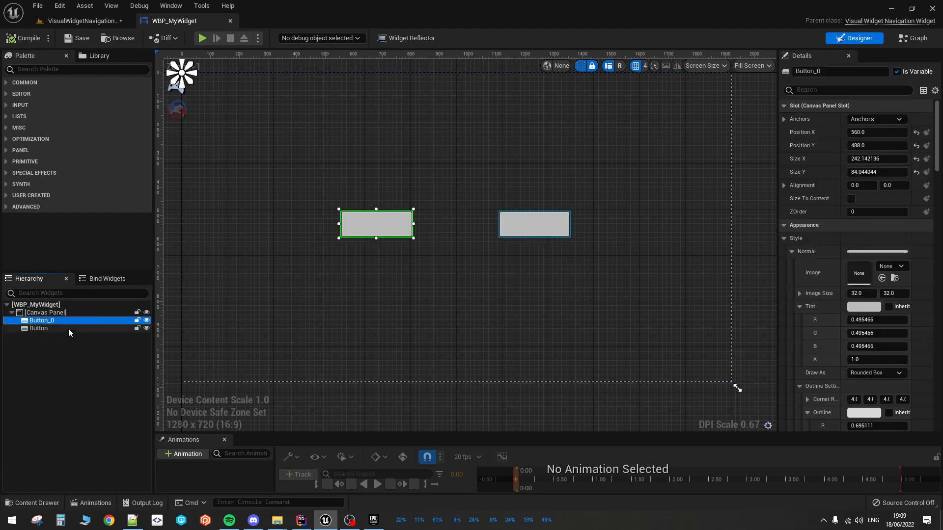
left_click(69, 329)
key("Delete")
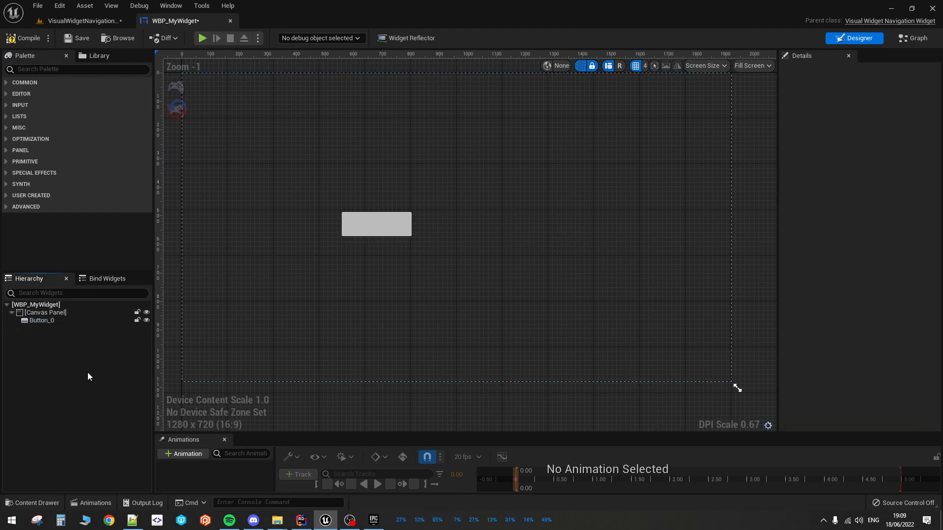
left_click(23, 37)
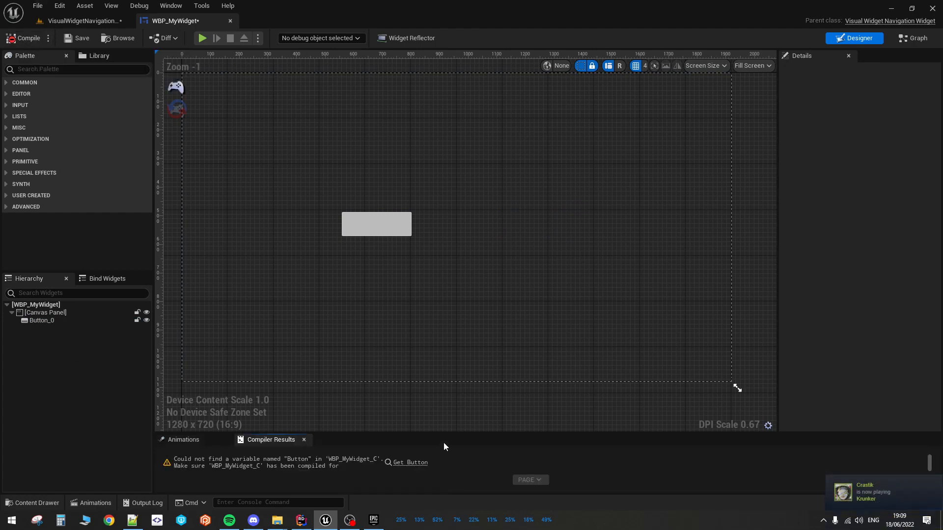
left_click_drag(443, 432, 448, 333)
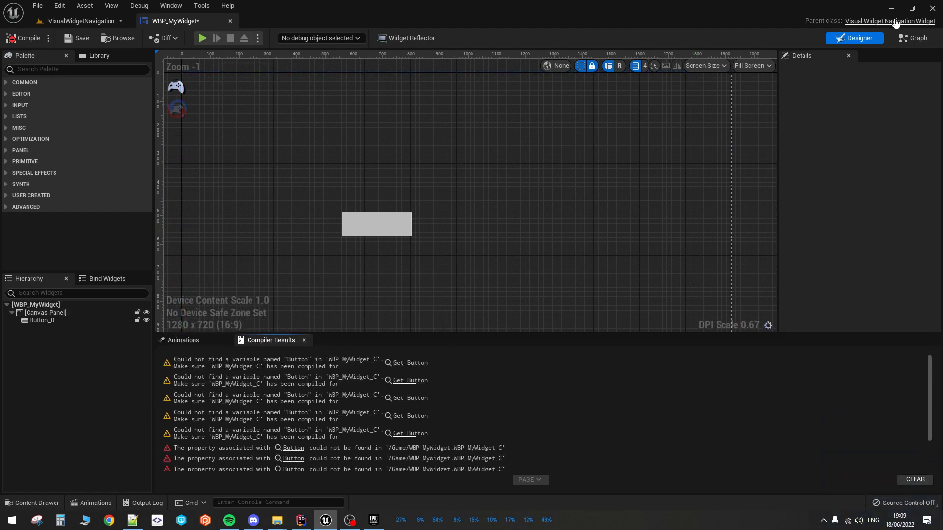
Examine the Widget_0_Navigate and Widget_1_Navigate functions in the widget's graph for broken button references
left_click(912, 38)
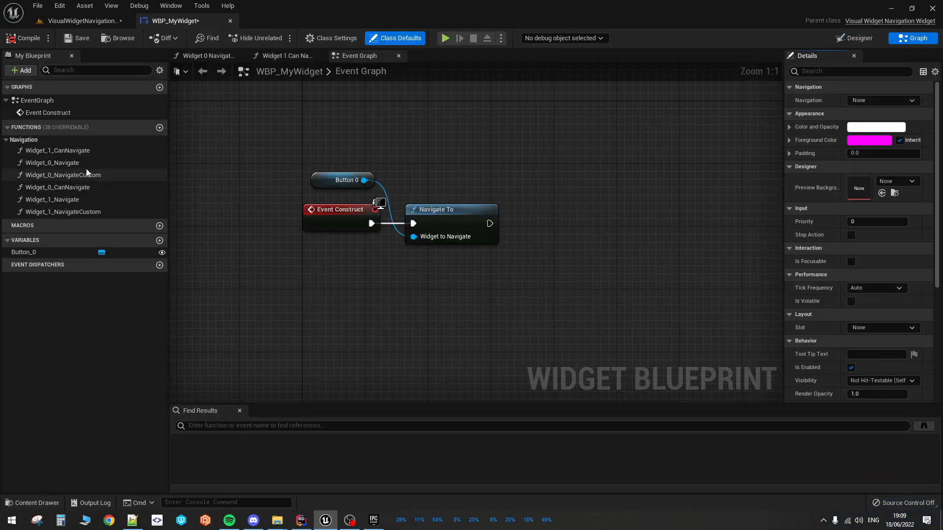
double_click(69, 165)
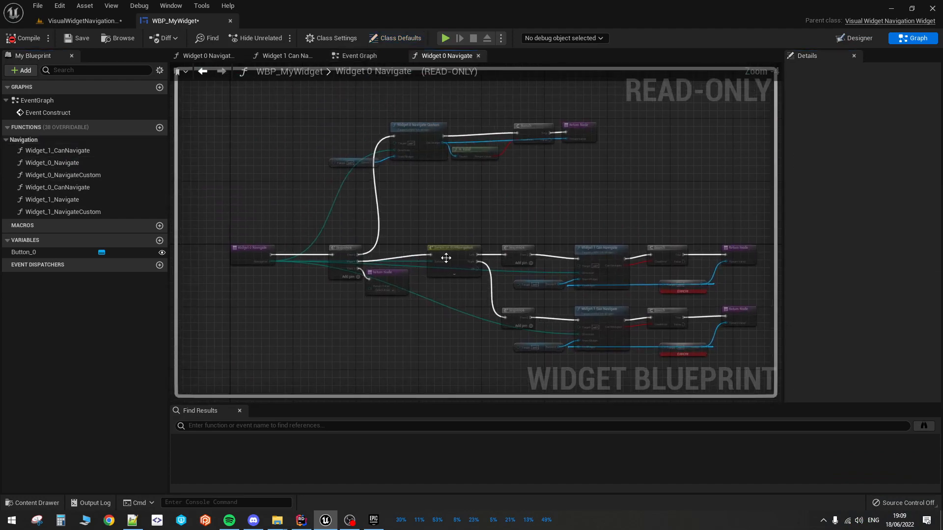
double_click(67, 199)
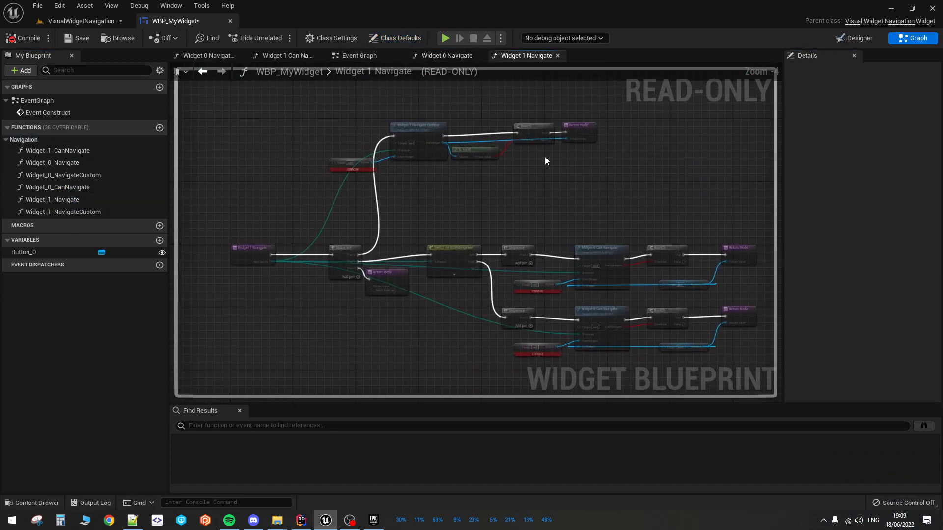
scroll(333, 158, "up", 4)
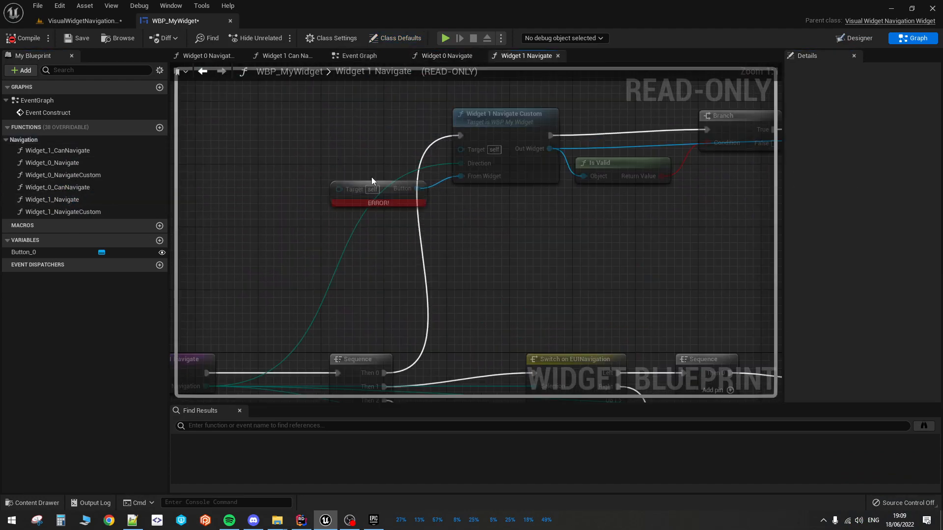
In the designer, enable UI Navigation Mode, reset the widget's generated navigation and compile
left_click(858, 38)
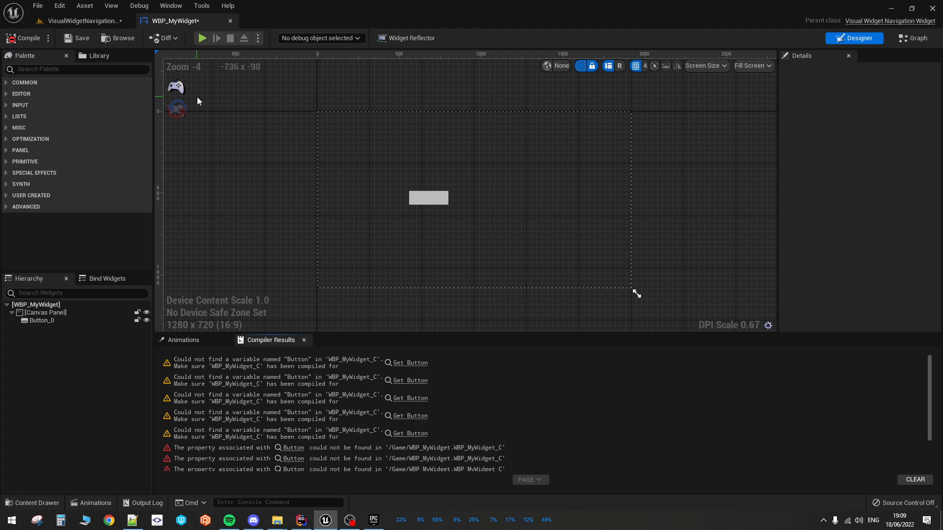
left_click(174, 87)
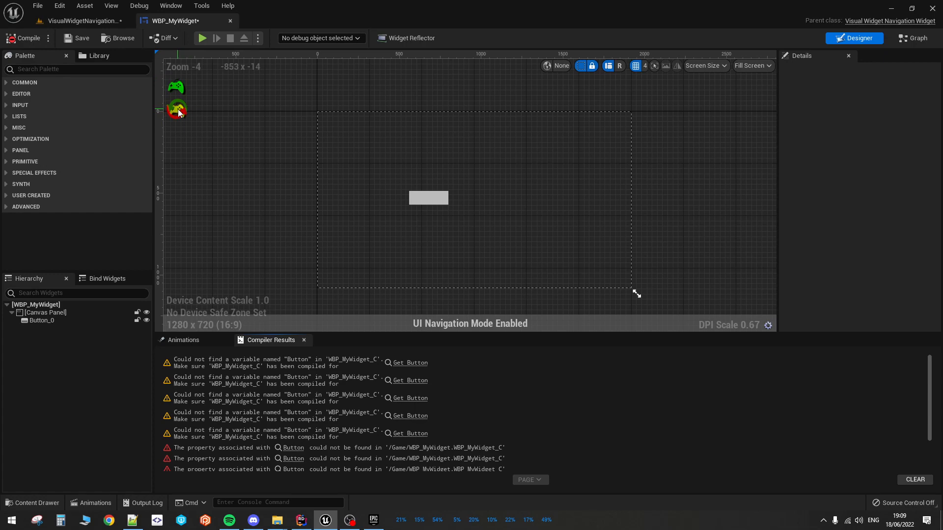
left_click(180, 108)
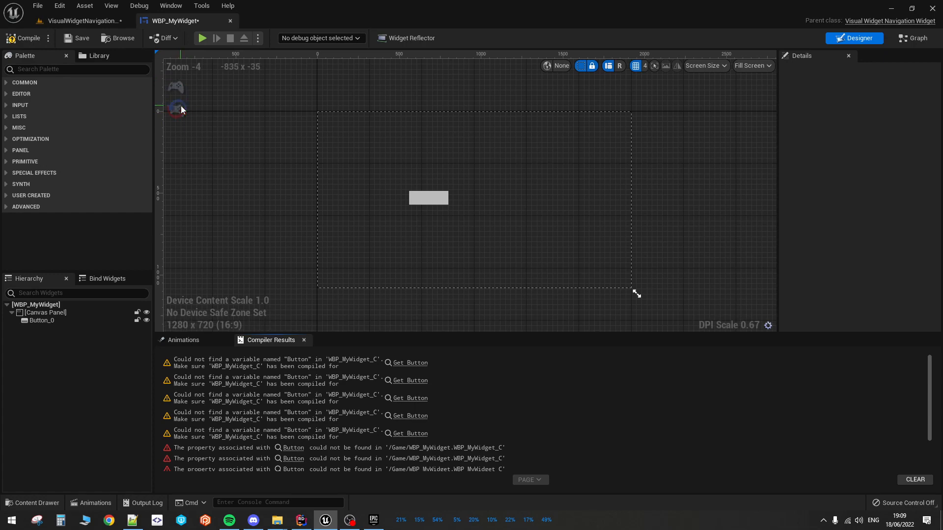
left_click(25, 39)
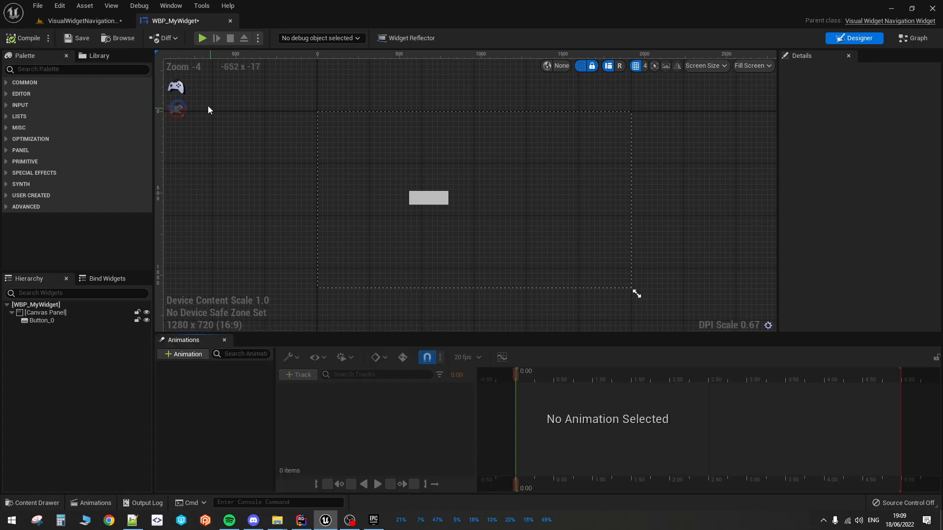
Check the widget's graph for leftover navigation functions, and save the widget from the designer
left_click(928, 37)
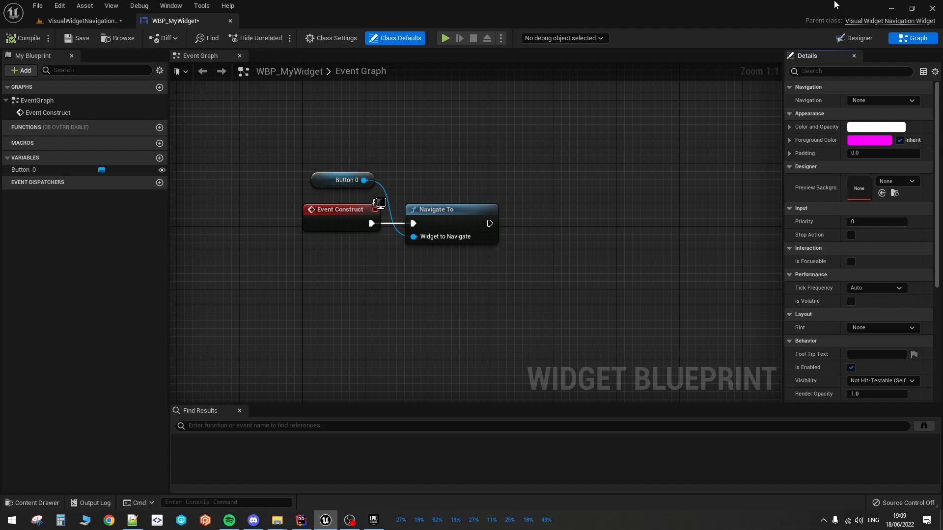
left_click(855, 39)
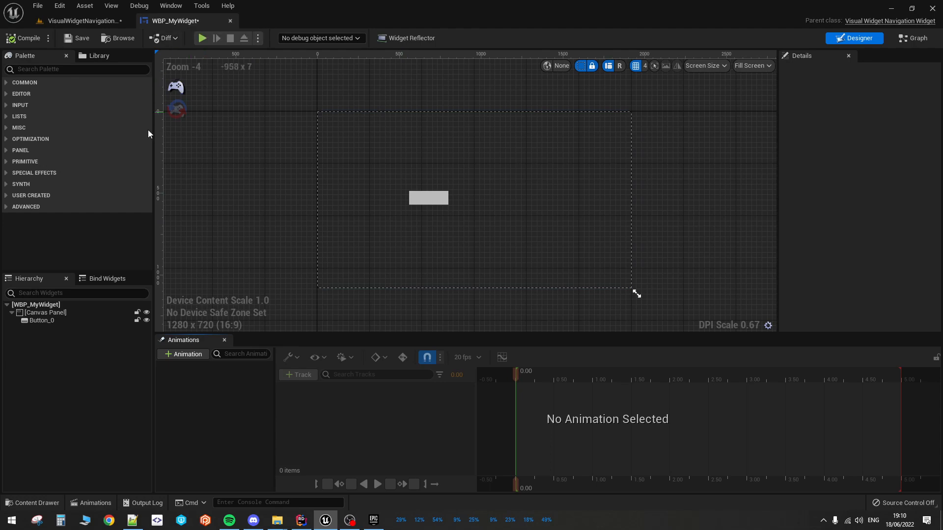
left_click(67, 39)
Re-enable UI Navigation Mode, reset the navigation once more and save the widget
left_click(176, 88)
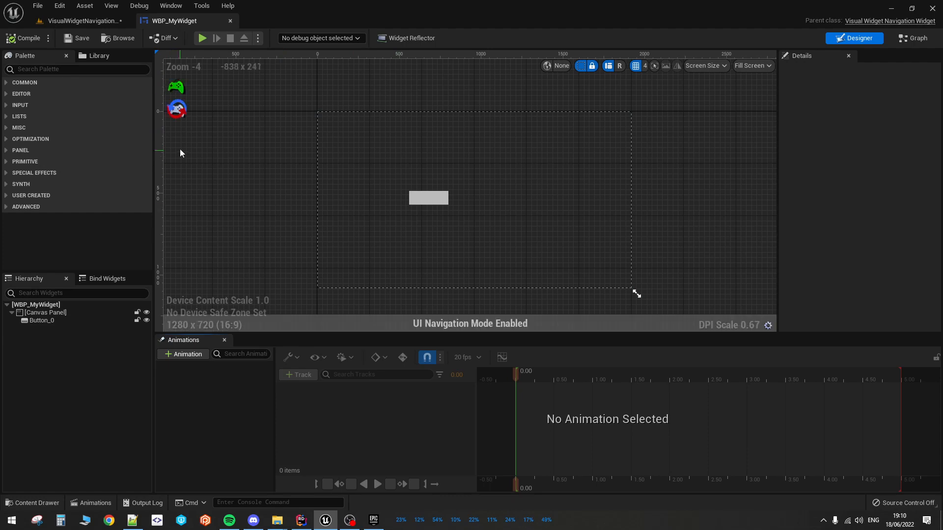
left_click(179, 114)
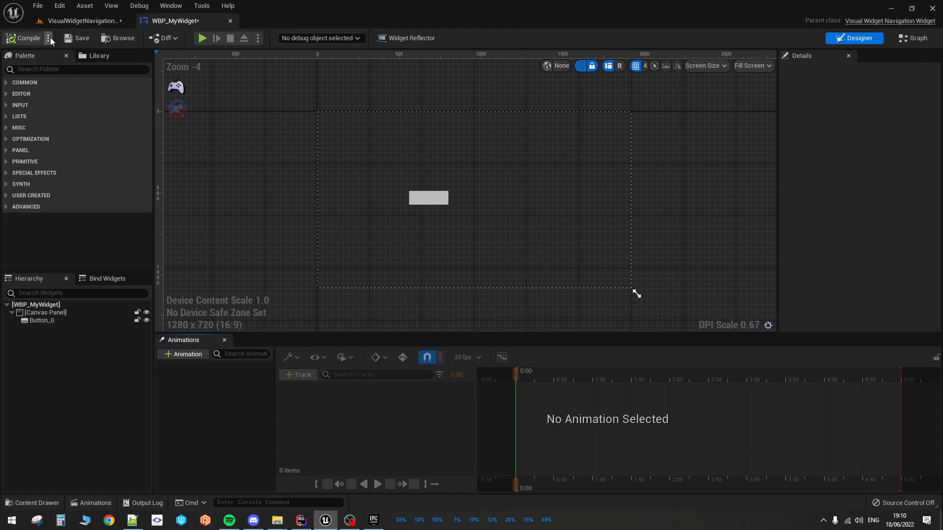
left_click(66, 42)
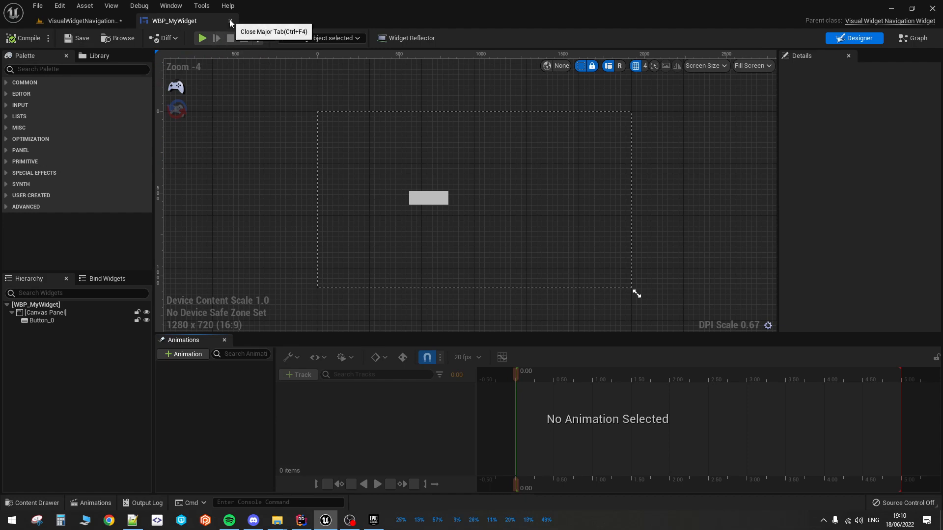
Delete the remaining button Button_0, compile the widget and enable UI Navigation Mode
scroll(221, 133, "up", 3)
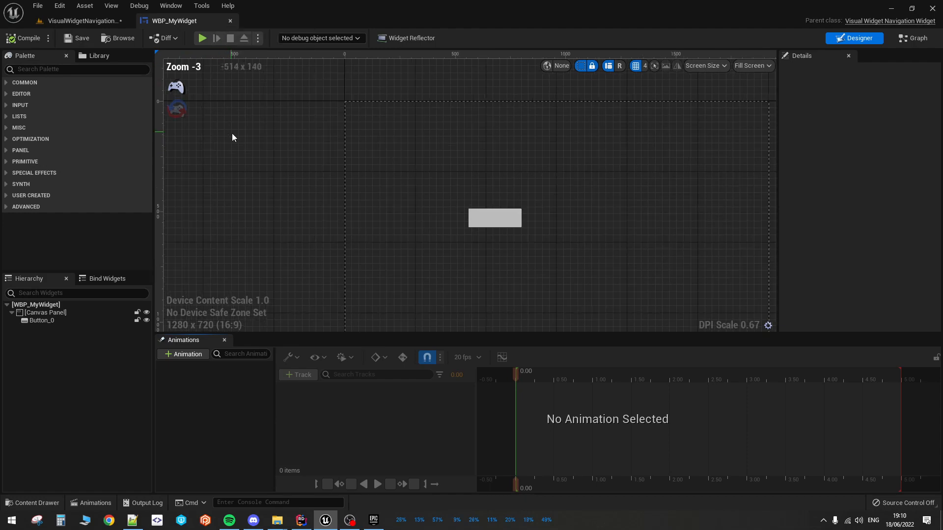
right_click_drag(468, 193, 377, 140)
scroll(358, 157, "down", 2)
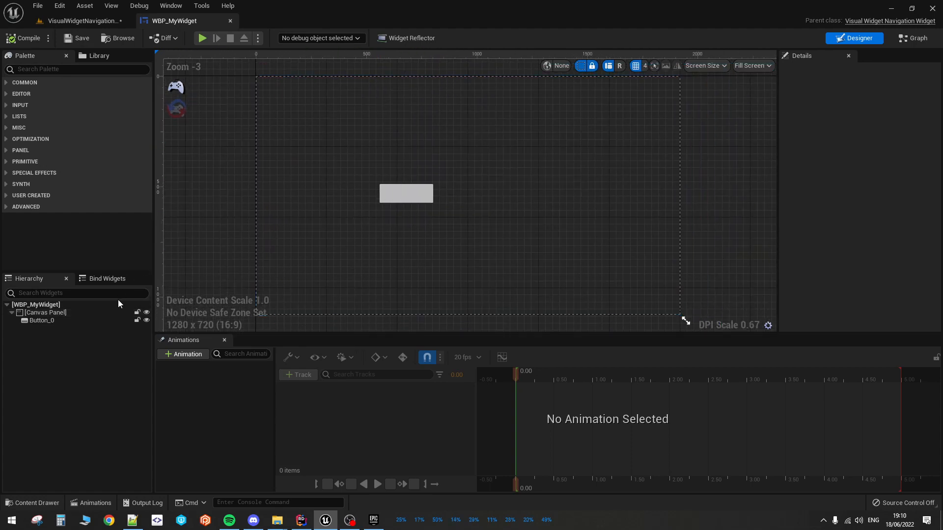
left_click(99, 319)
key("Delete")
left_click(26, 37)
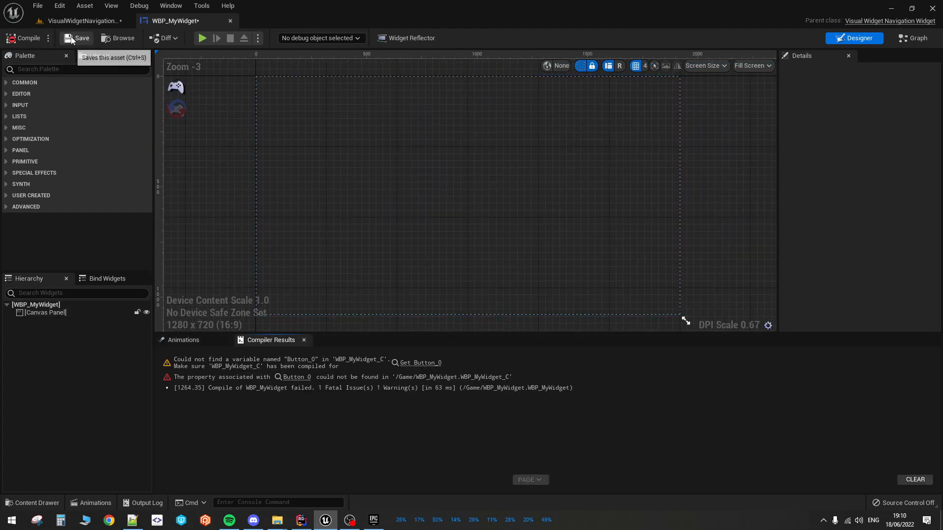
left_click(177, 108)
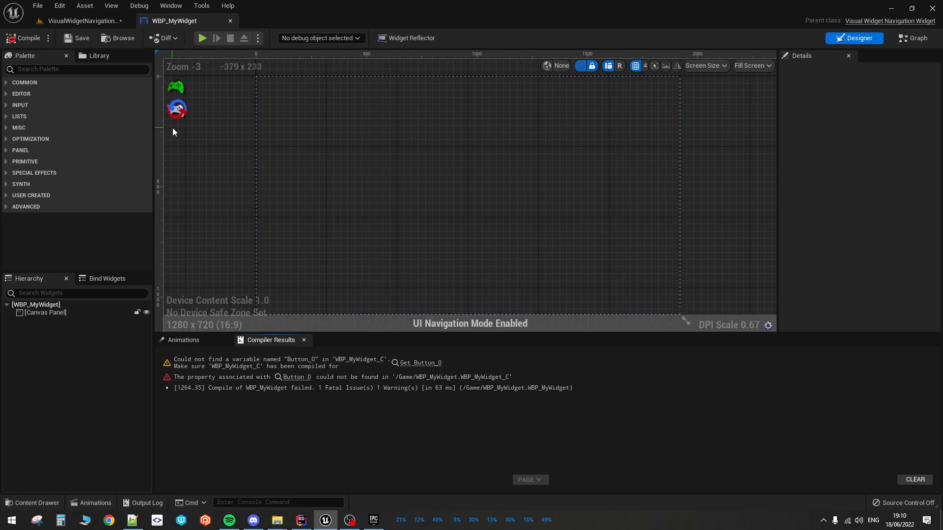
Compile the widget, reset its generated navigation and compile it again
left_click(27, 37)
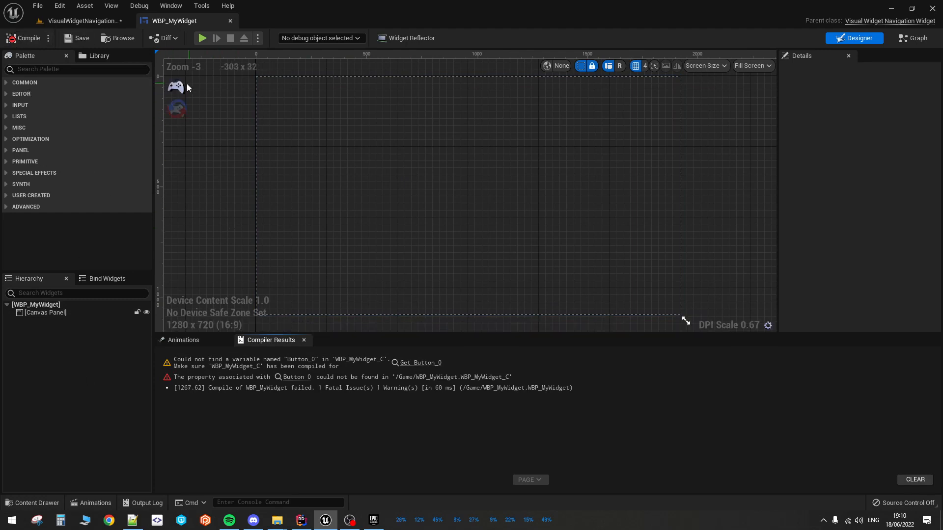
left_click(186, 109)
left_click(183, 113)
left_click(26, 37)
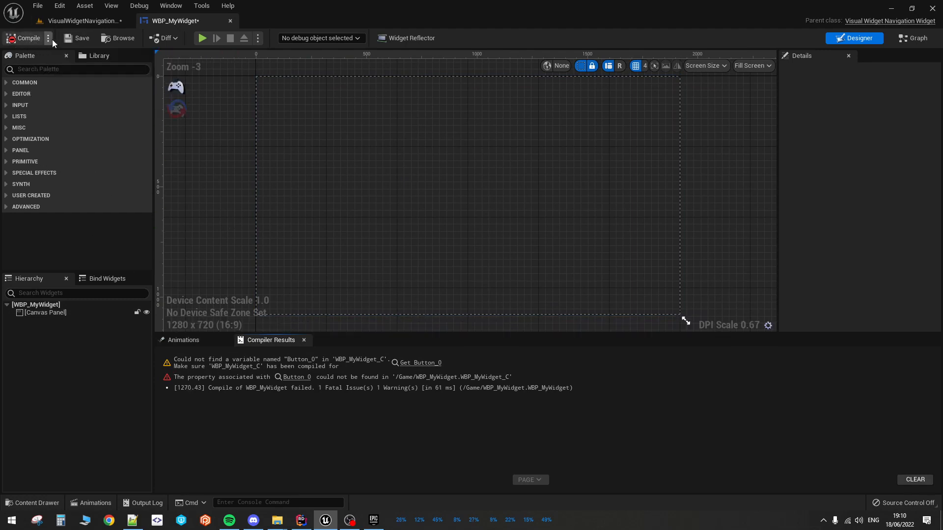
Delete the invalid Button_0 node feeding Navigate To in the event graph, disconnect Event Construct, and compile and save the widget
left_click(421, 362)
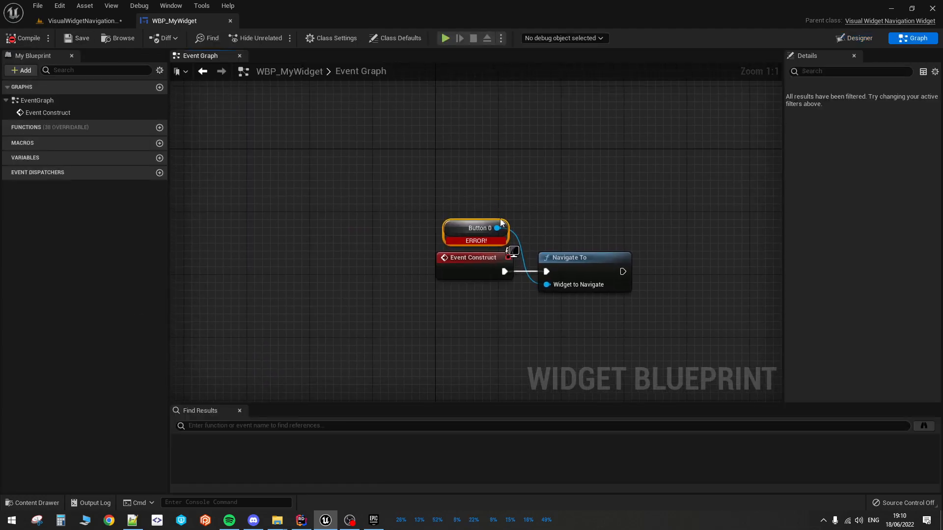
left_click_drag(500, 222, 541, 190)
key("Delete")
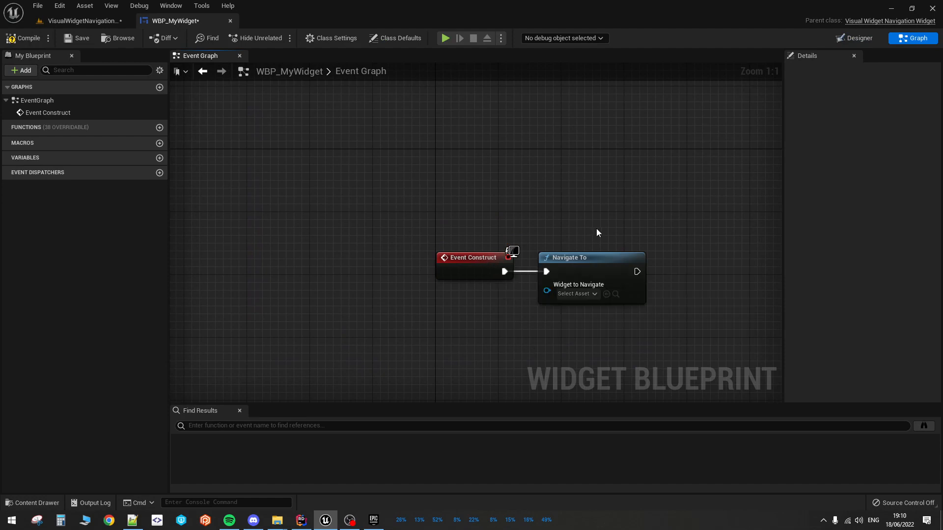
left_click(25, 38)
left_click(78, 38)
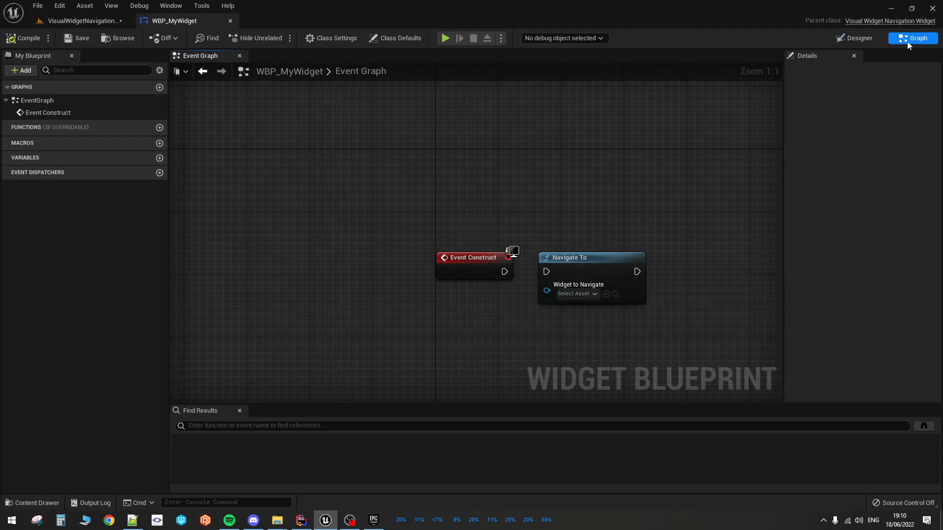
Return WBP_MyWidget to the designer with a larger canvas, and open the plugin's WBP_NavigableButtonExample widget from the level editor
left_click(853, 38)
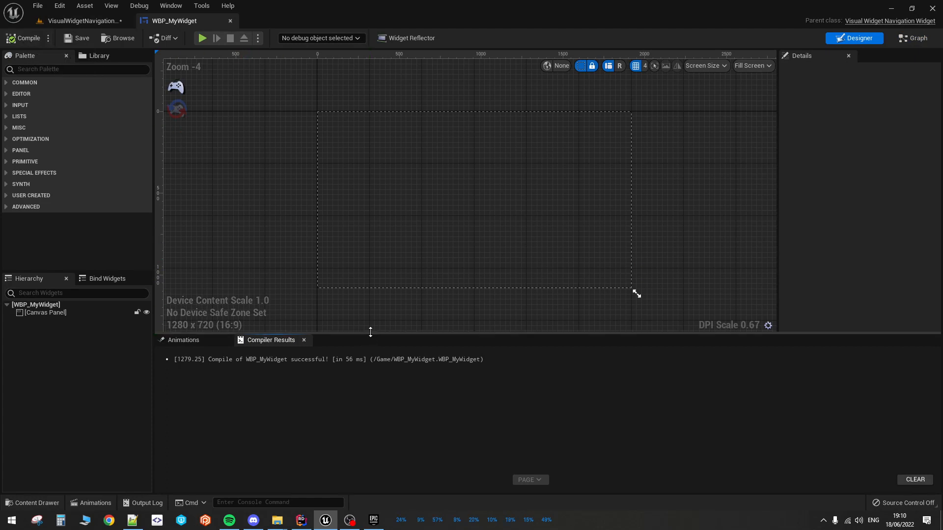
left_click_drag(369, 334, 364, 391)
left_click(81, 20)
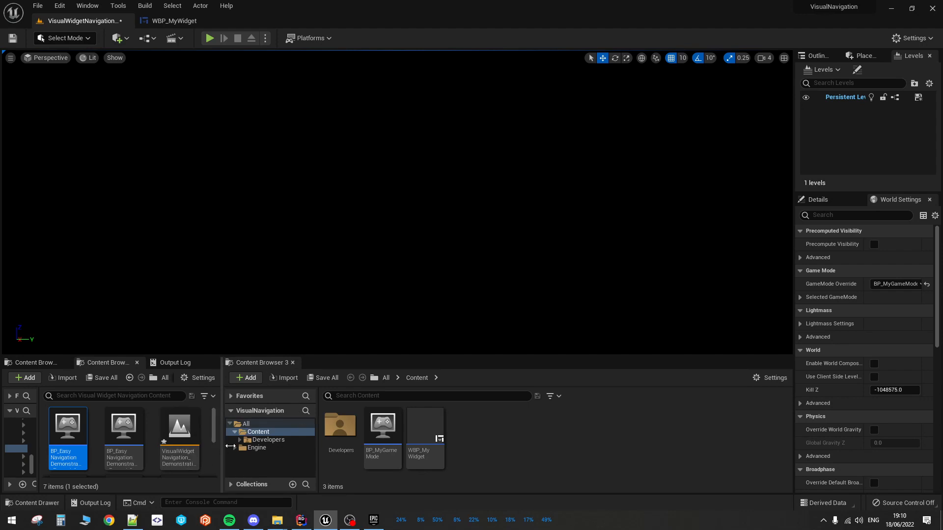
left_click_drag(222, 445, 459, 450)
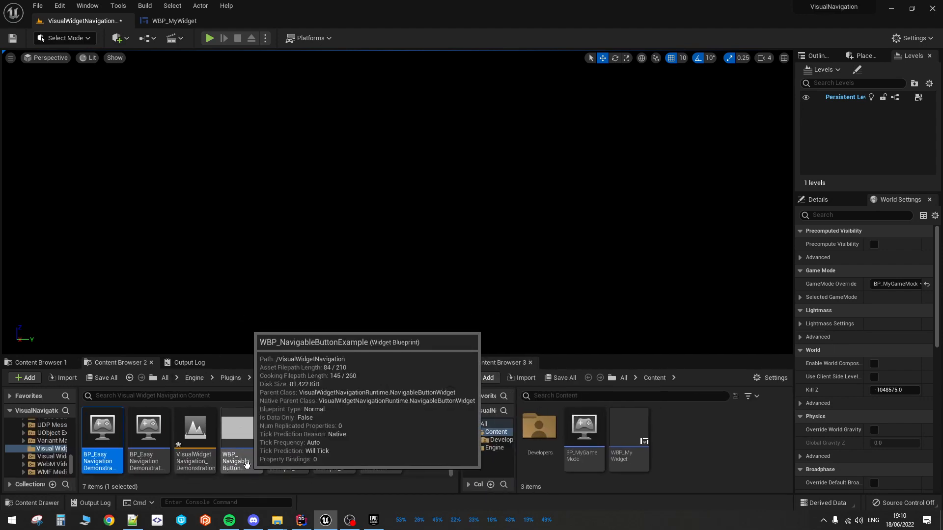
double_click(249, 464)
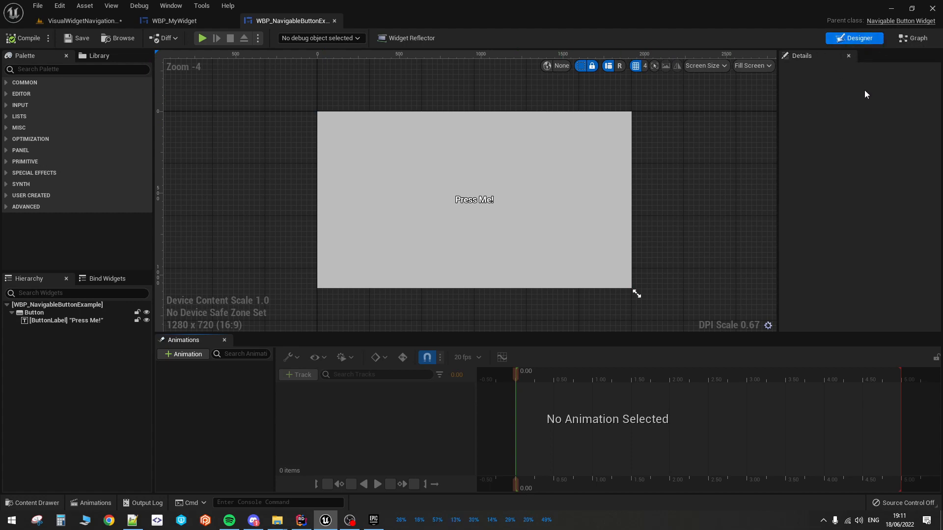
Examine the example button's Normal, Hovered, Pressed and foreground style settings, and close the example widget
left_click(605, 151)
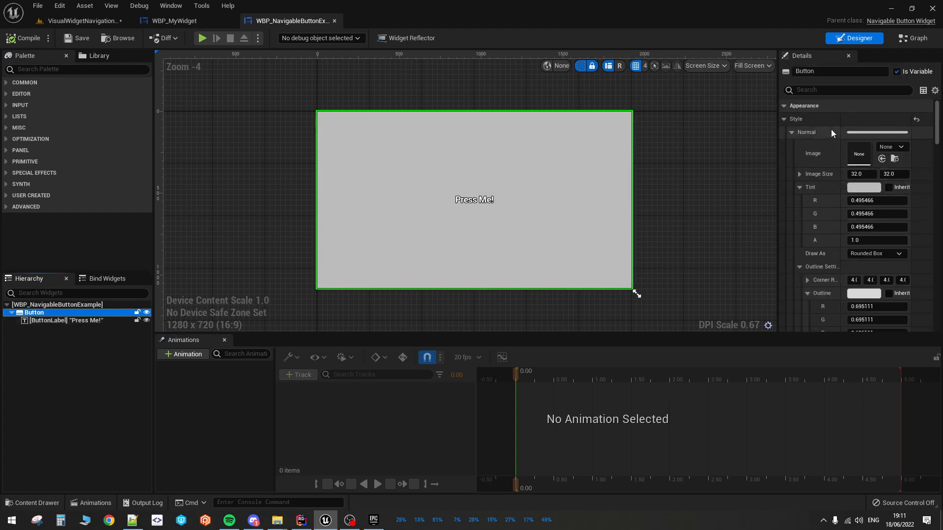
scroll(855, 158, "down", 3)
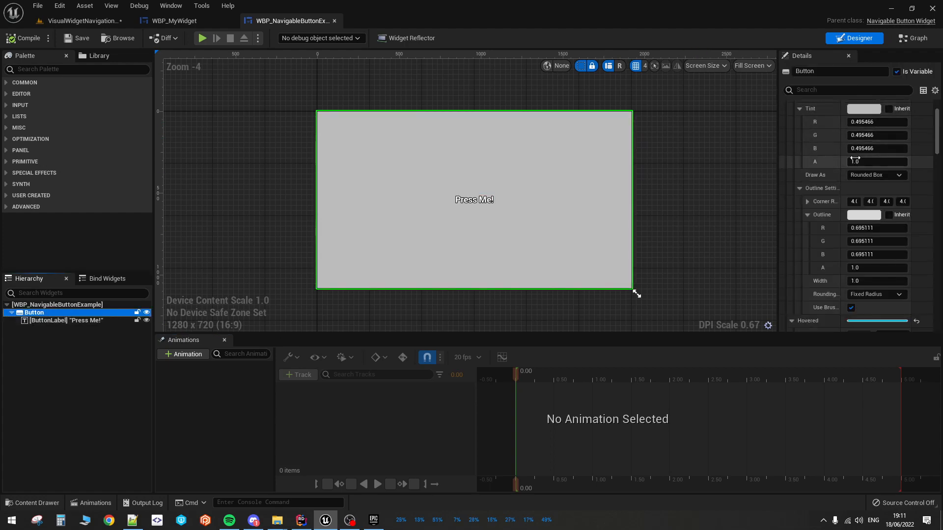
scroll(854, 158, "up", 3)
left_click(790, 132)
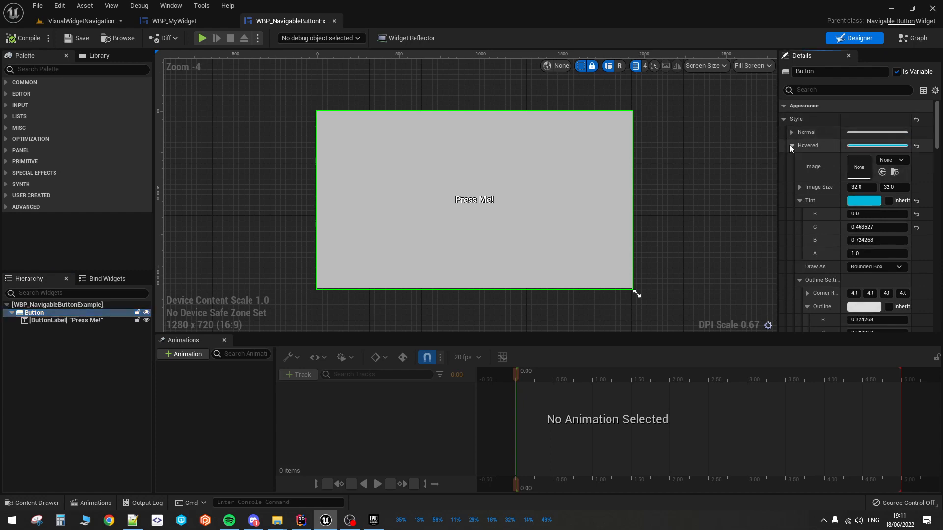
left_click(790, 146)
left_click(791, 159)
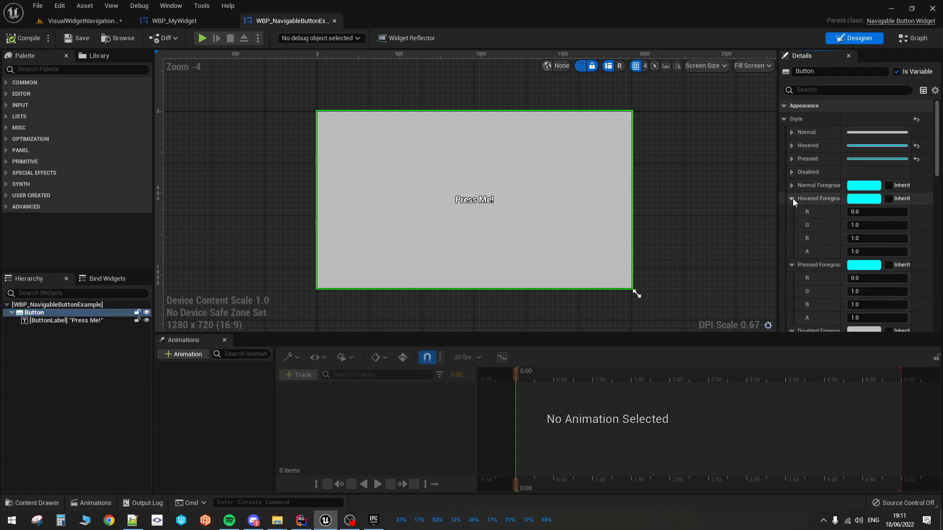
left_click(793, 198)
left_click(792, 212)
left_click(791, 225)
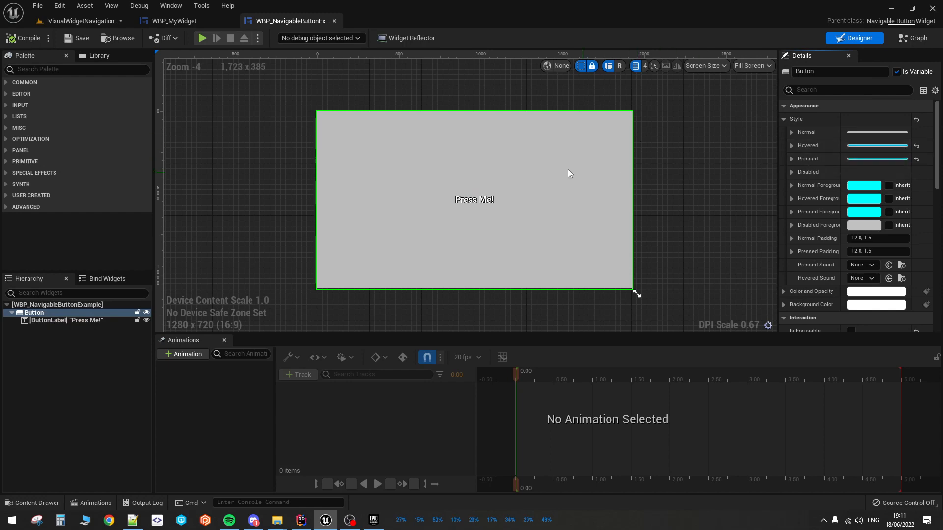
left_click(334, 21)
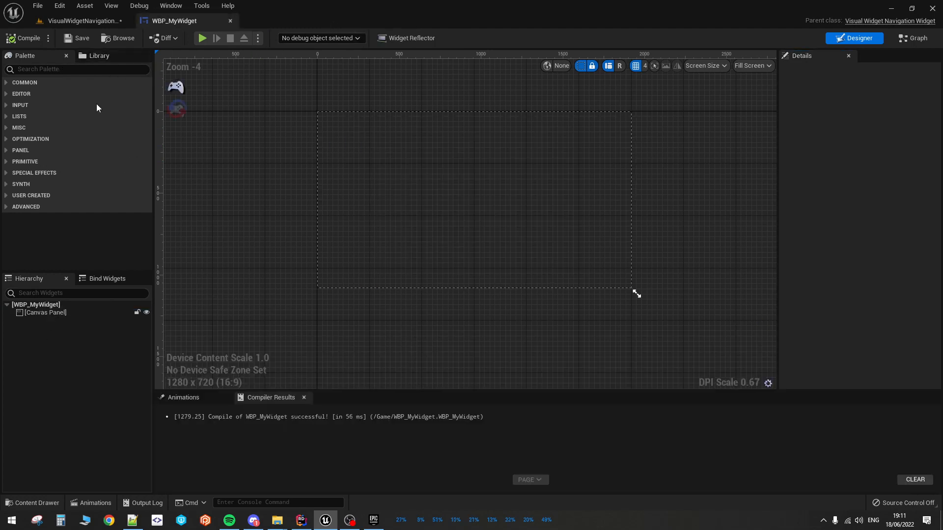
Place a WBP Navigable Button Example on the canvas at about X 540, Y 472 and enable Size To Content
left_click(97, 69)
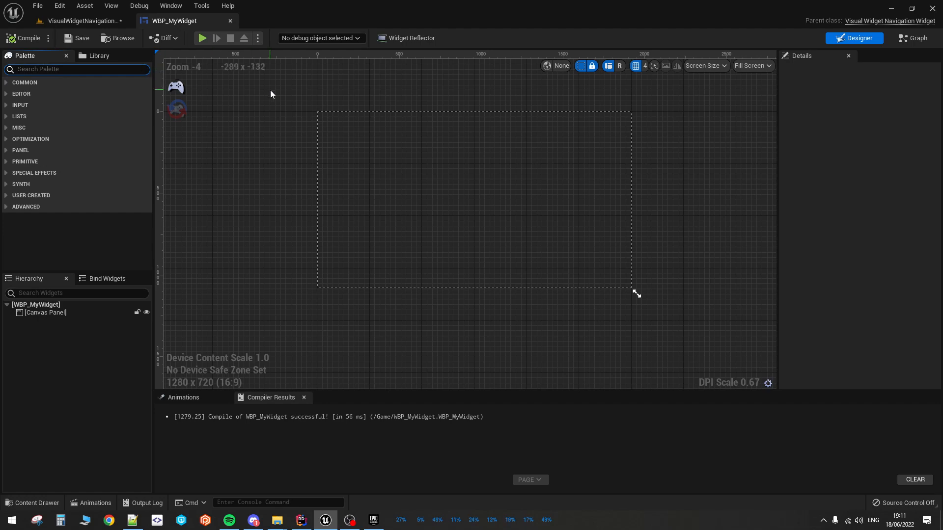
type("wbp")
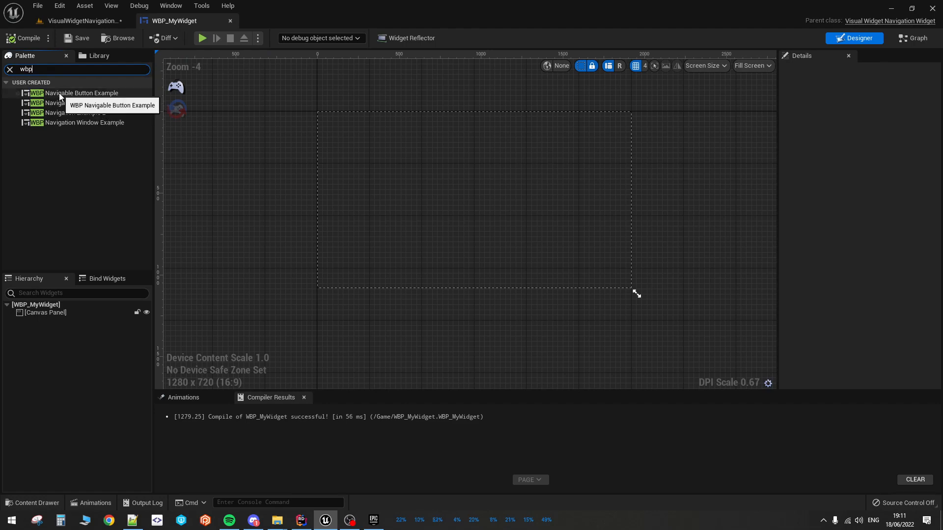
left_click_drag(63, 95, 407, 191)
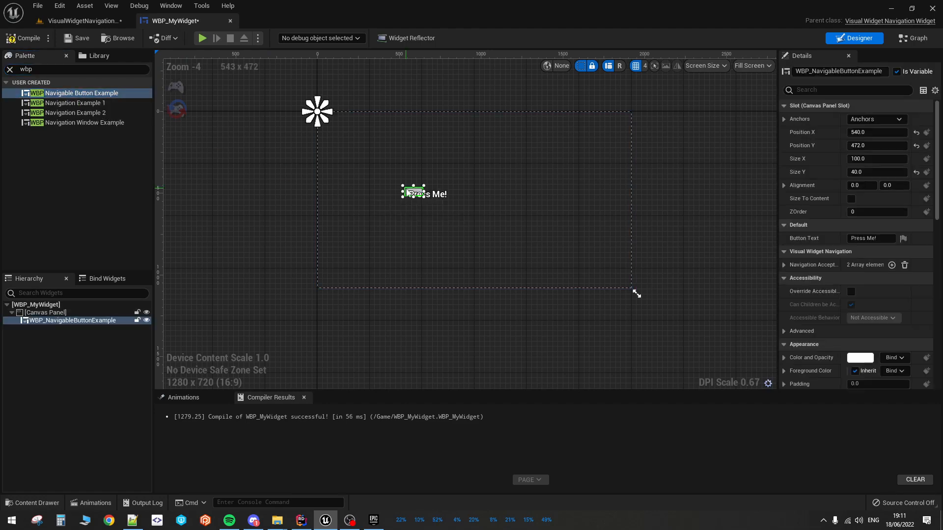
scroll(438, 200, "up", 6)
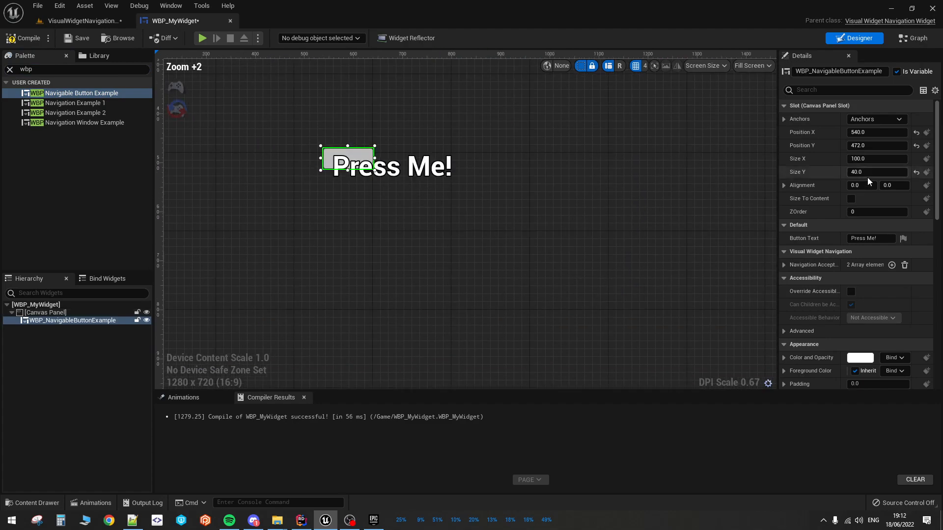
left_click(851, 200)
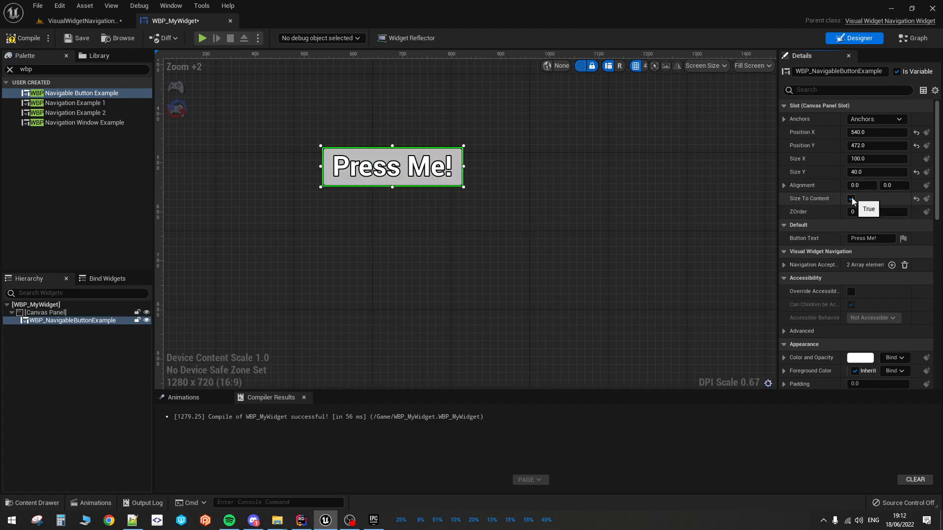
Set the new navigable button's Button Text to Left
left_click(864, 241)
type("Leftr")
key("BackSpace")
key("Return")
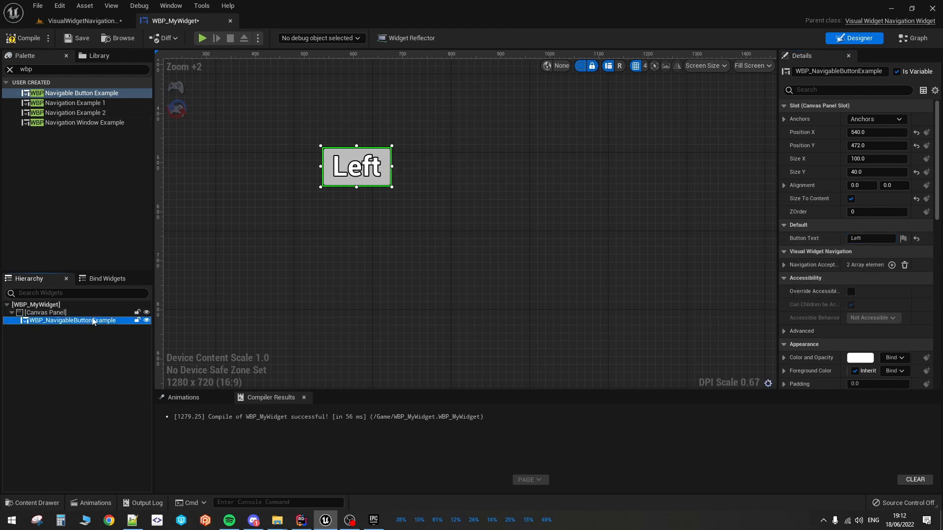
Duplicate the Left button and place the copy level with it at about X 1048, Y 472
key("ctrl+d")
scroll(346, 209, "down", 6)
left_click_drag(277, 127, 446, 203)
scroll(381, 204, "up", 5)
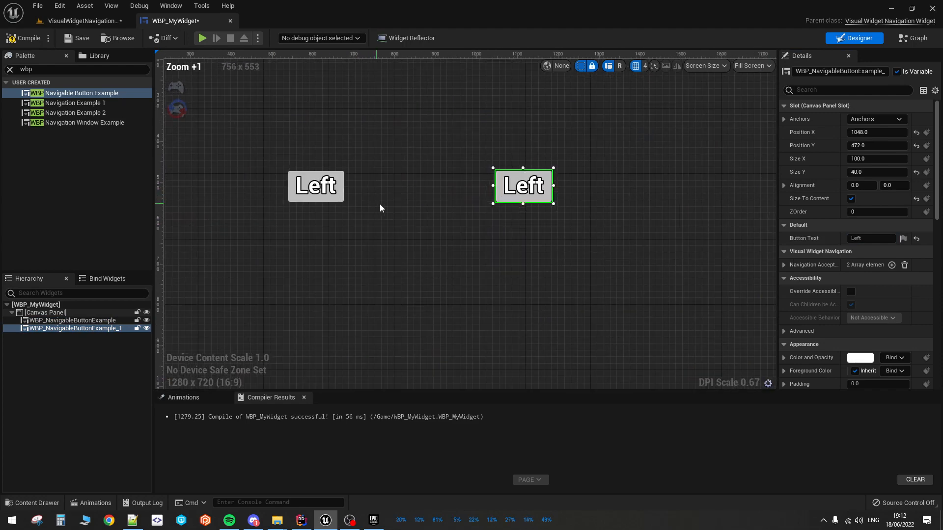
Set the duplicated button's Button Text to Right and compile the widget
left_click(860, 239)
type("Rig")
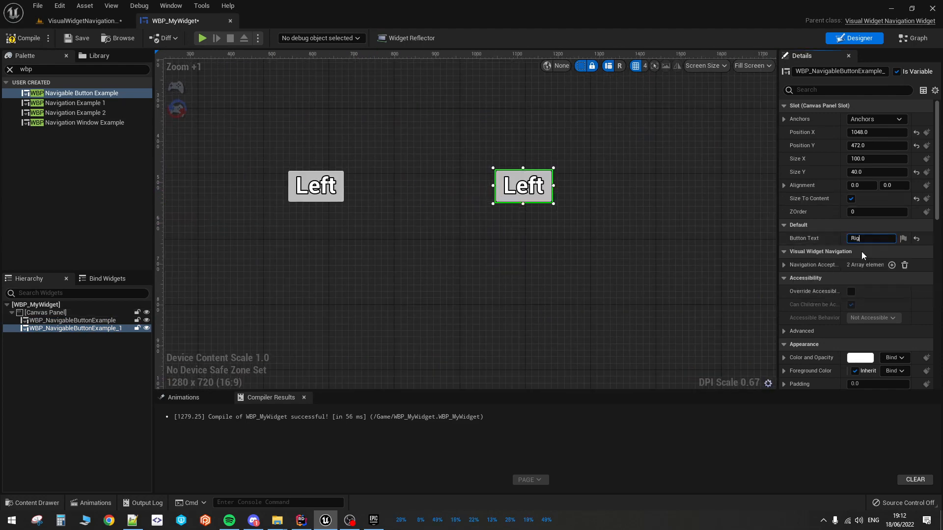
type("ht")
key("Return")
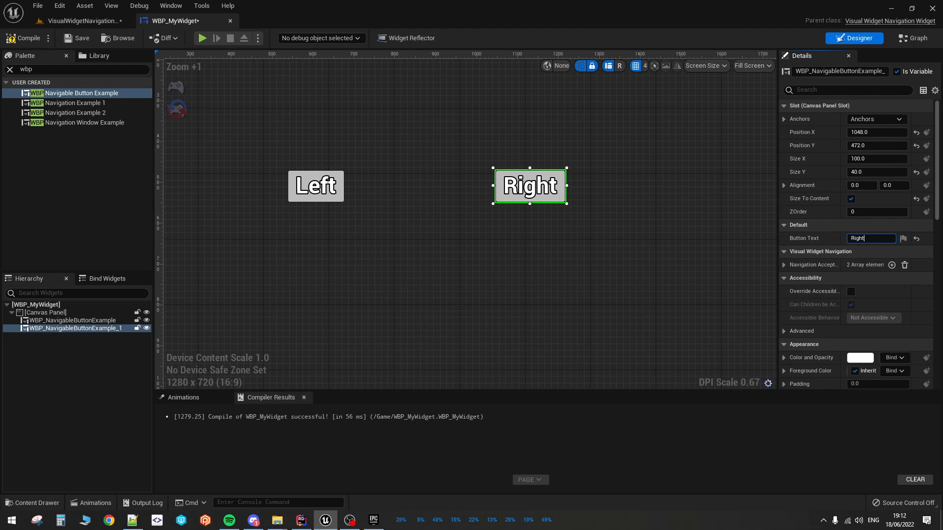
left_click(26, 38)
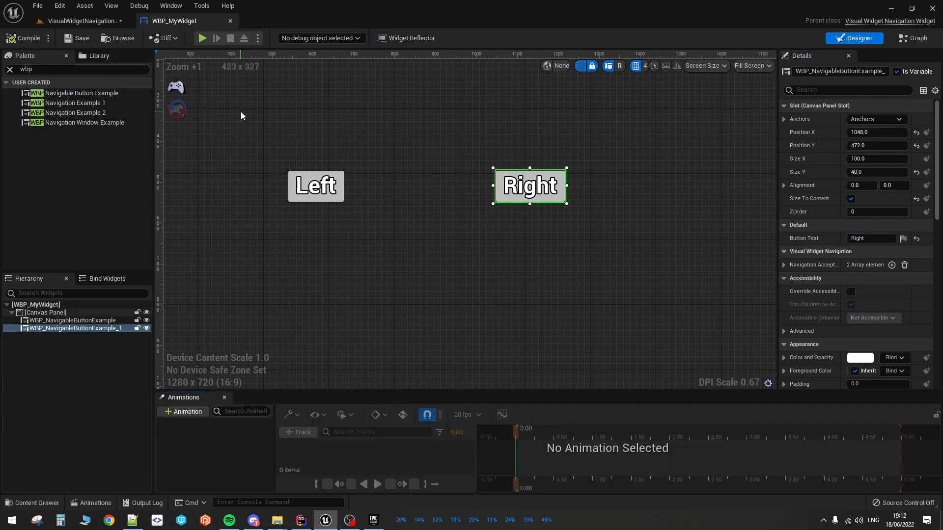
Enable UI Navigation Mode and link both the right and left sides of the Left button to the Right button
left_click(172, 89)
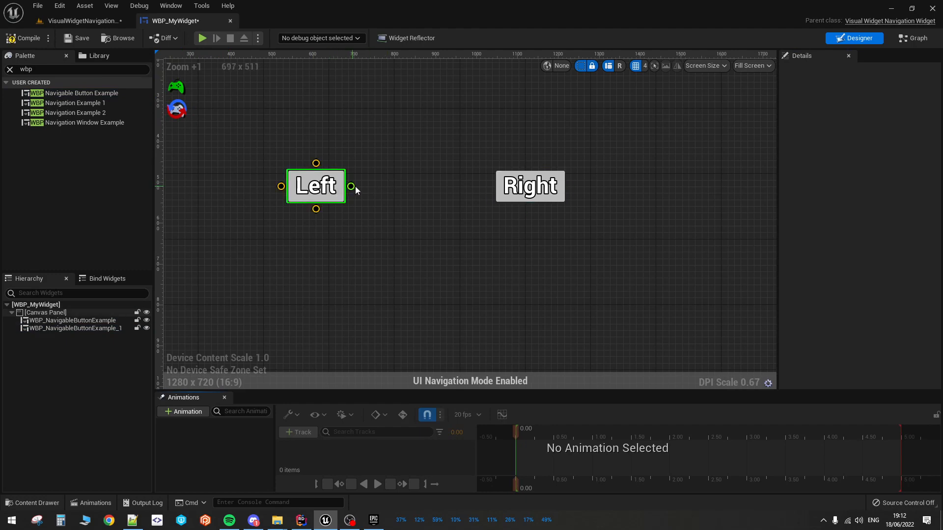
left_click_drag(350, 186, 529, 187)
left_click_drag(281, 186, 317, 185)
Link the Right button's right and left sides back to the Left button, and compile and save the widget
left_click(563, 195)
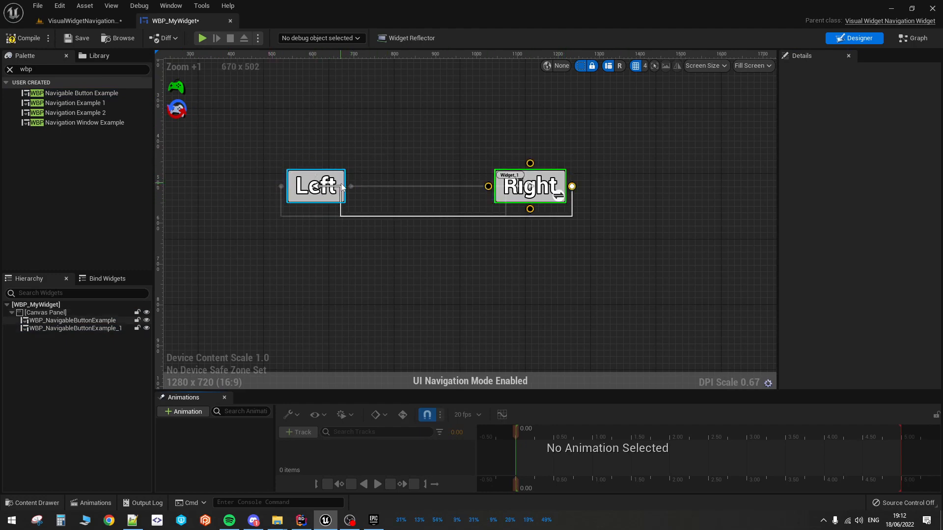
left_click_drag(488, 186, 337, 189)
left_click(312, 184)
left_click(527, 185)
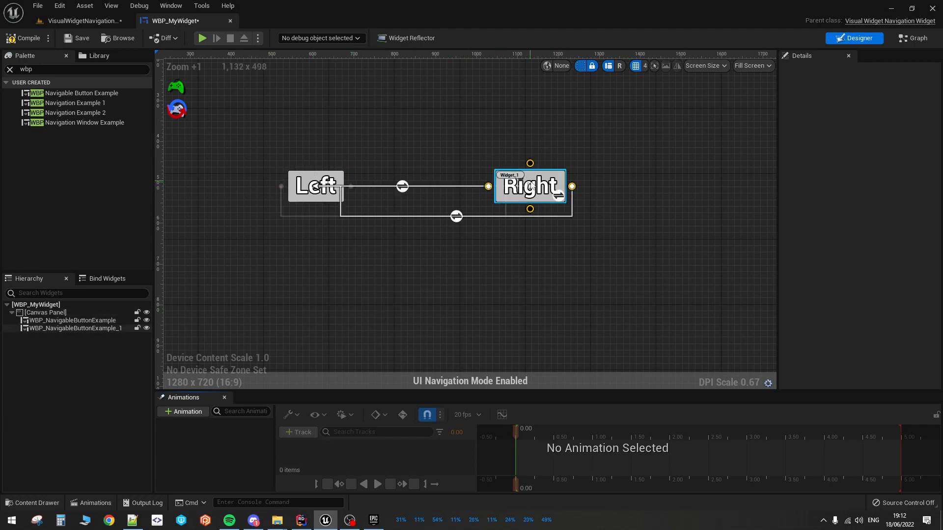
left_click(30, 38)
left_click(81, 38)
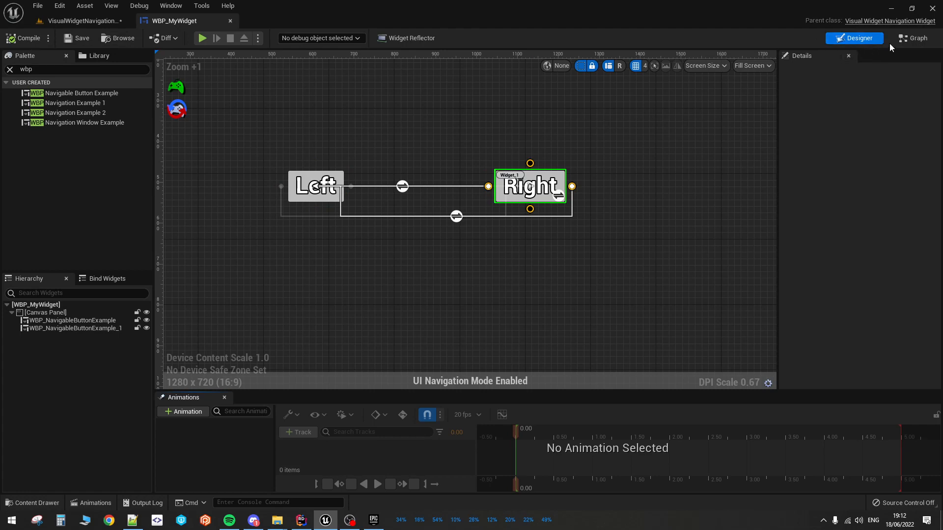
In the event graph, run Navigate To from Event Construct with the WBP_NavigableButtonExample variable as Widget to Navigate, and compile
left_click(913, 38)
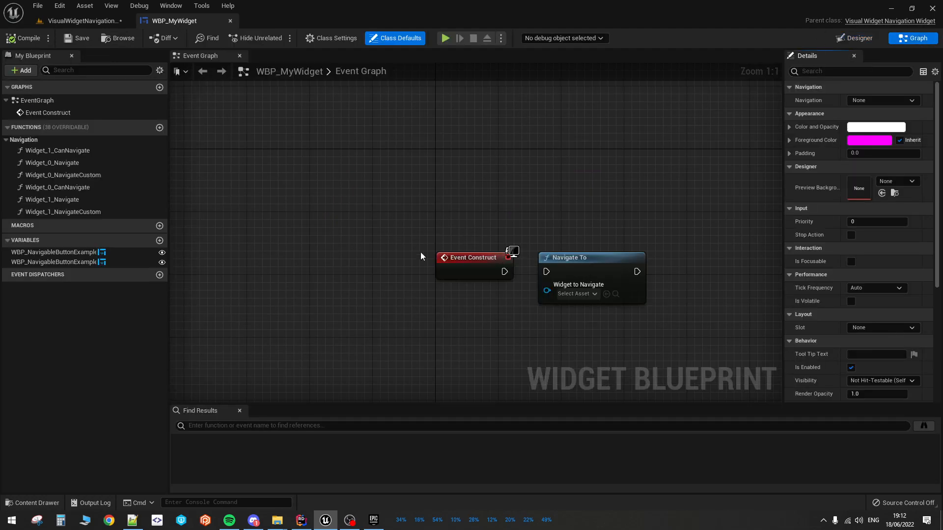
left_click_drag(54, 252, 443, 227)
left_click(510, 240)
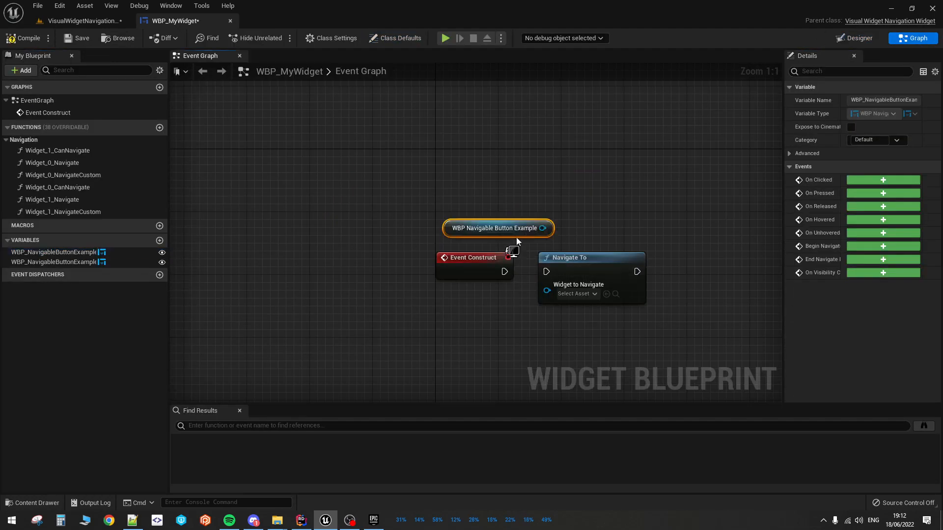
left_click_drag(542, 227, 505, 272)
left_click_drag(477, 233, 446, 233)
left_click(23, 39)
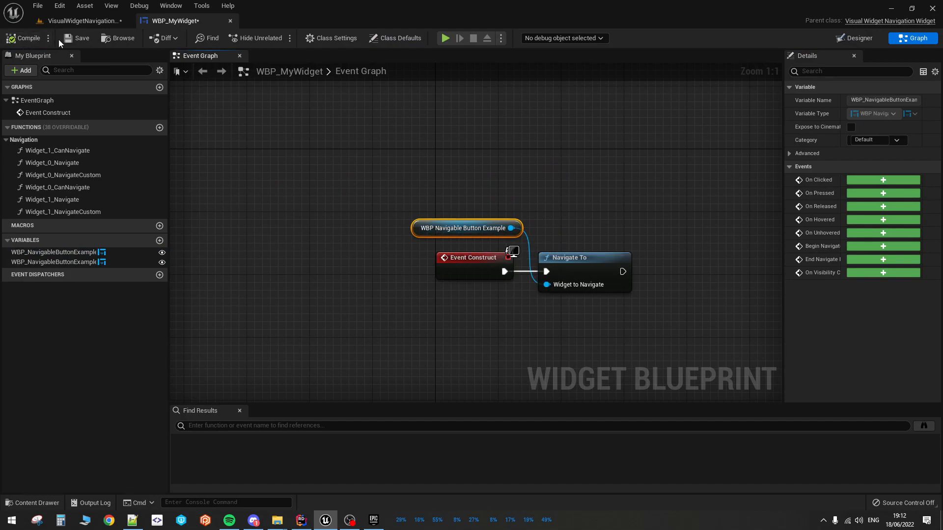
Play the level and activate the focused Left button repeatedly to test its pressed, released and clicked events
left_click(93, 21)
left_click(210, 38)
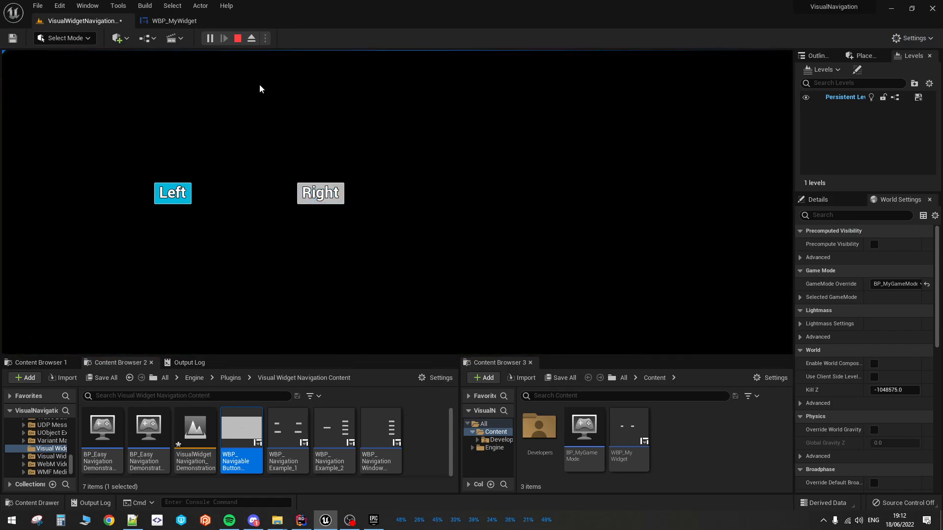
key("Return")
key("Return")
key("Return")
key("Return")
key("Return")
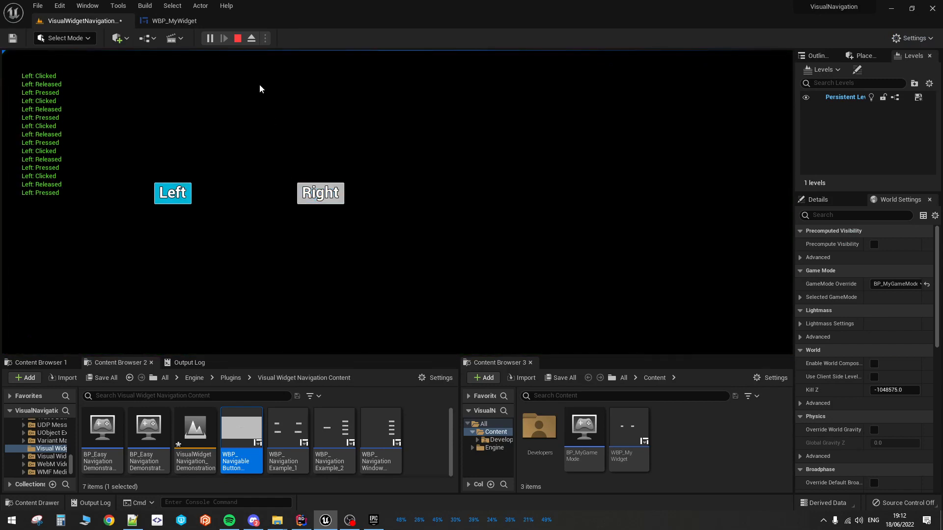
key("Return")
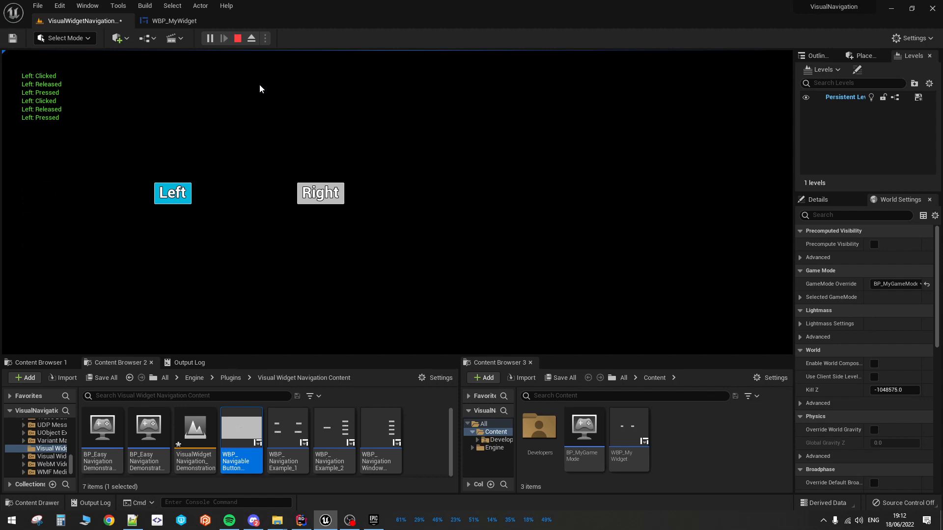
Move the focus back and forth between the Left and Right buttons, activating Left twice along the way, to test navigation
key("Right")
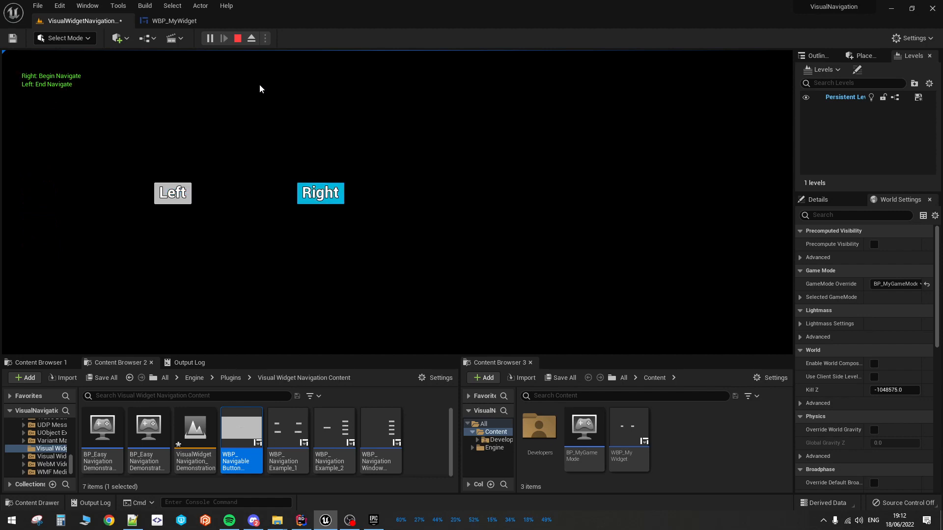
key("Left")
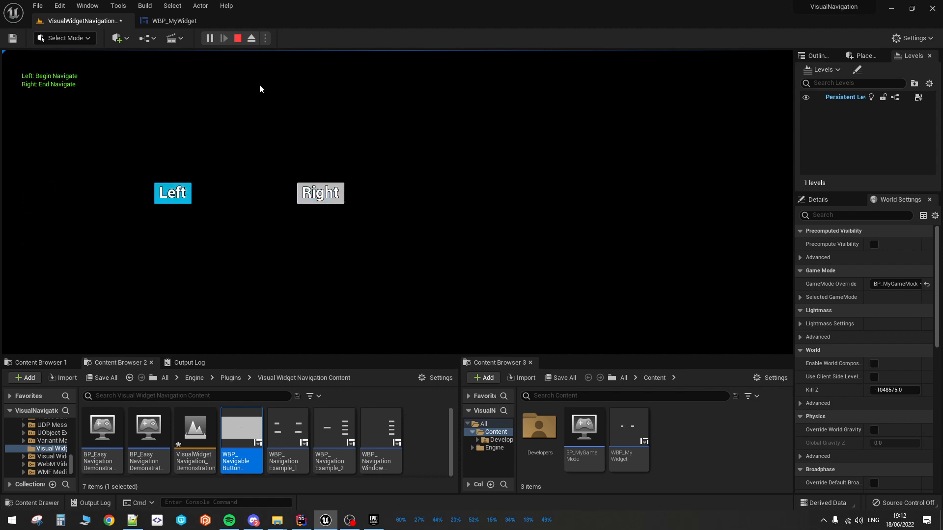
key("Return")
key("Return")
key("Right")
key("Left")
key("Right")
key("Left")
key("Right")
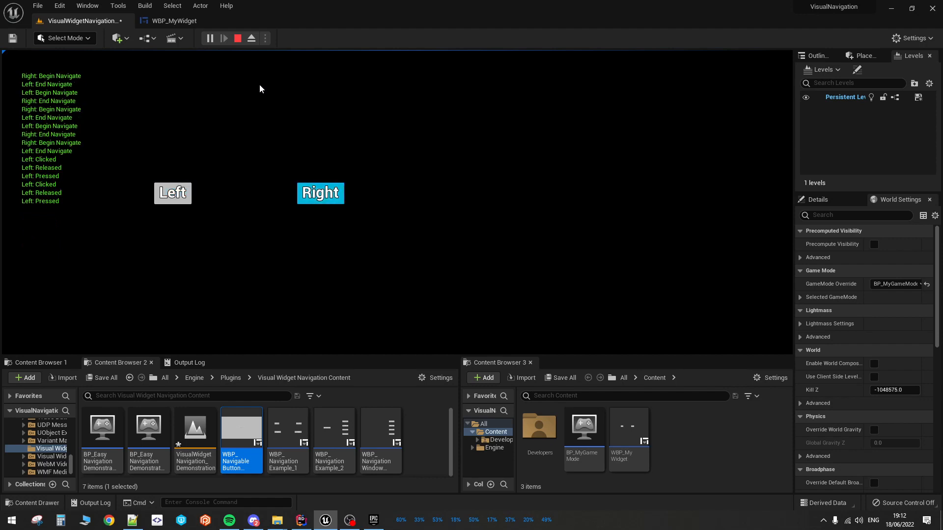
Activate the Right and Left buttons in turn while switching focus between them, and stop the play session
key("Return")
key("Return")
key("Left")
key("Return")
key("Return")
key("Right")
key("Left")
key("Return")
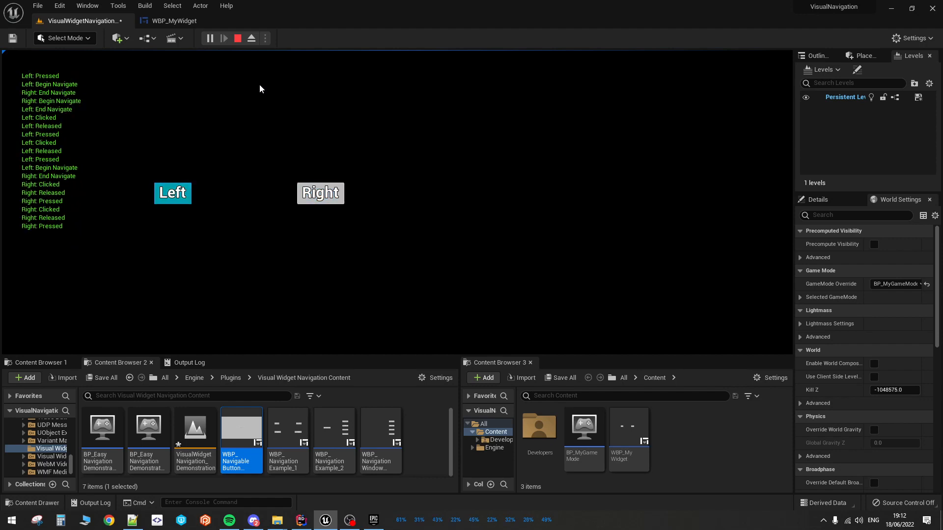
left_click(238, 39)
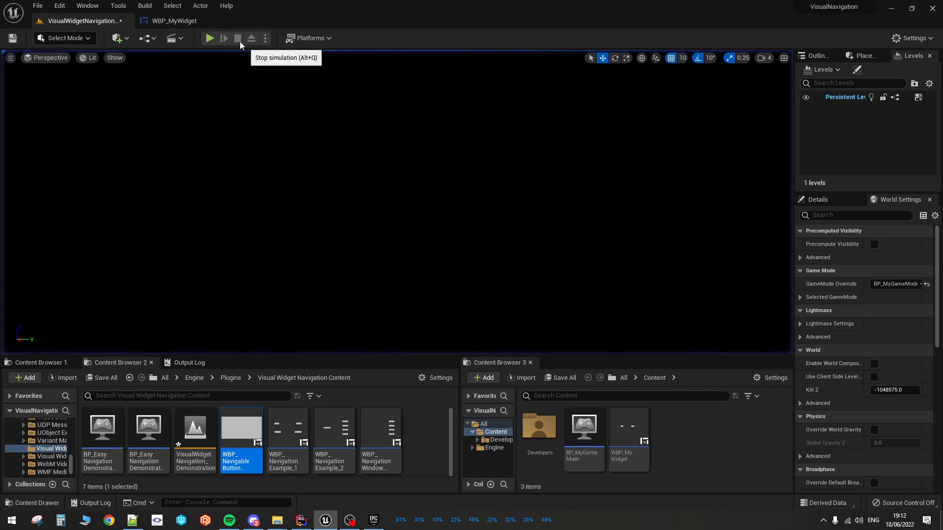
Try a plain Button on the WBP_MyWidget canvas above the Left button, filter its details by "focu", and delete it
left_click(170, 21)
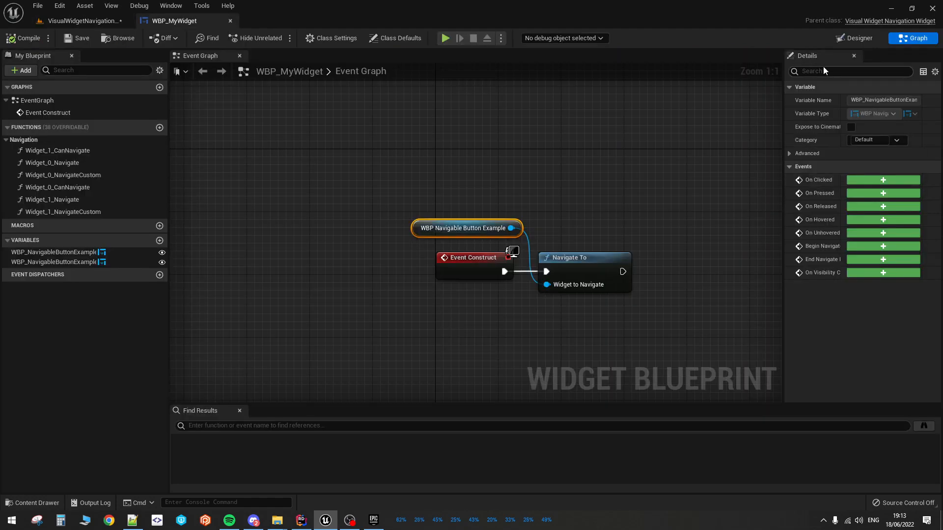
left_click(857, 38)
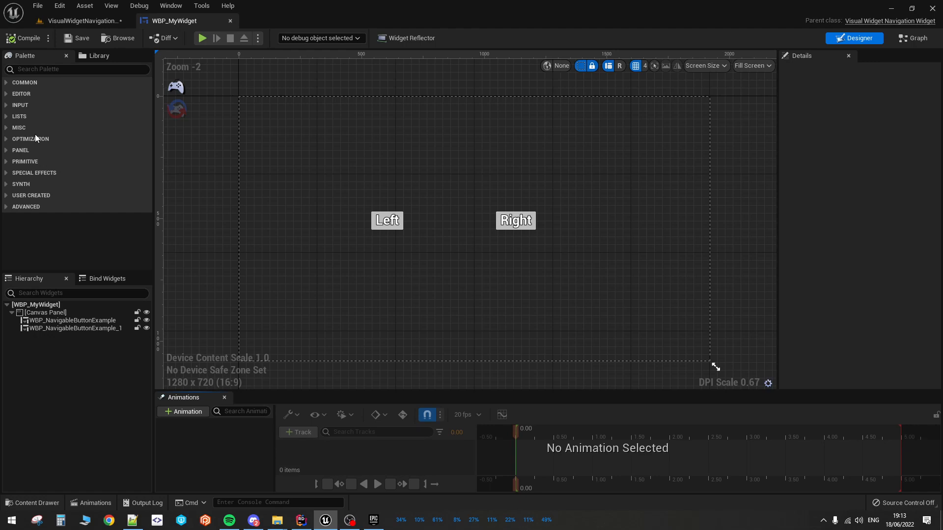
left_click(6, 86)
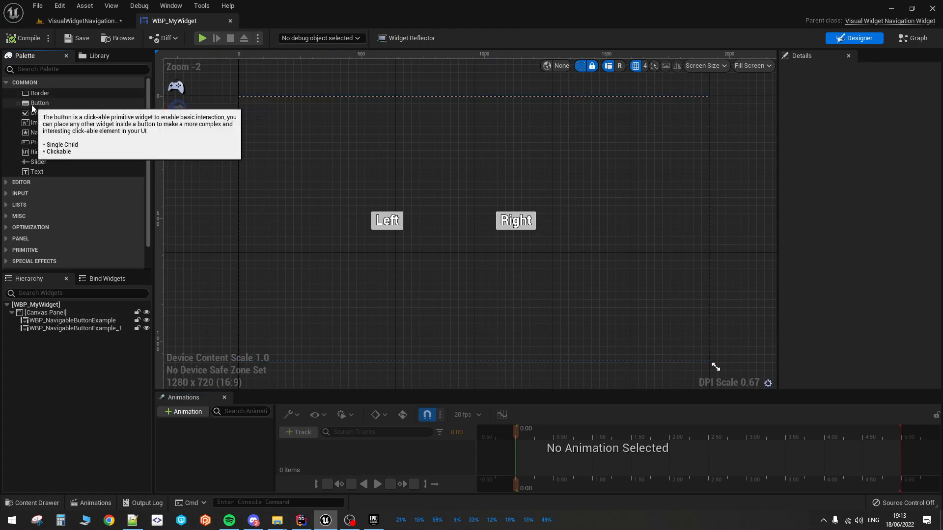
left_click_drag(32, 105, 405, 154)
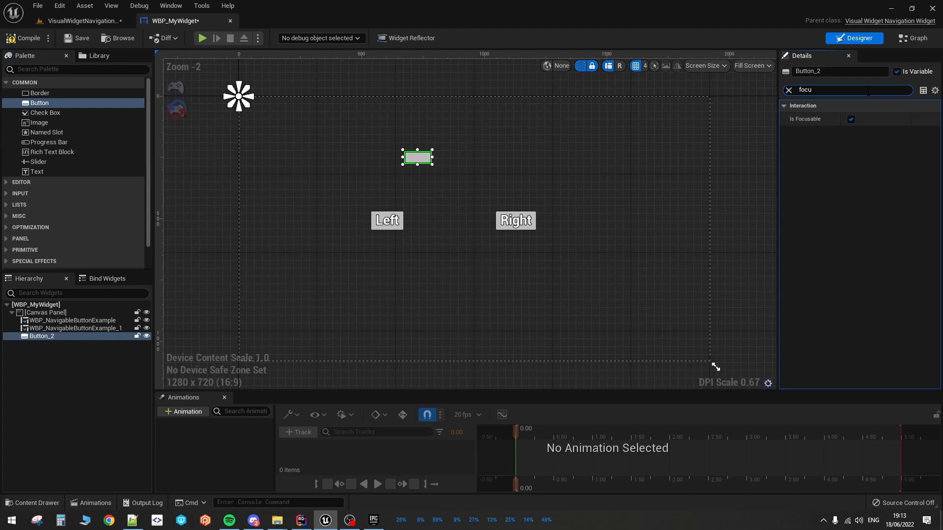
left_click(787, 91)
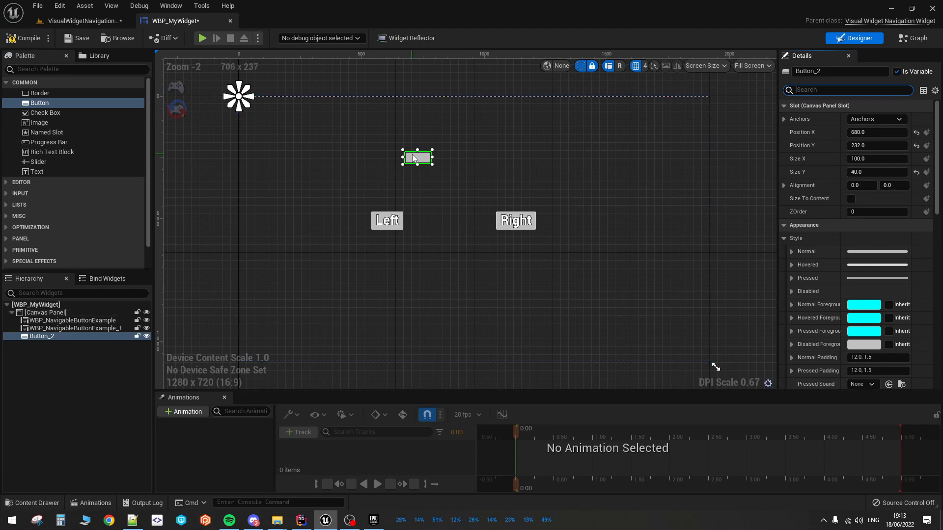
left_click_drag(412, 157, 396, 170)
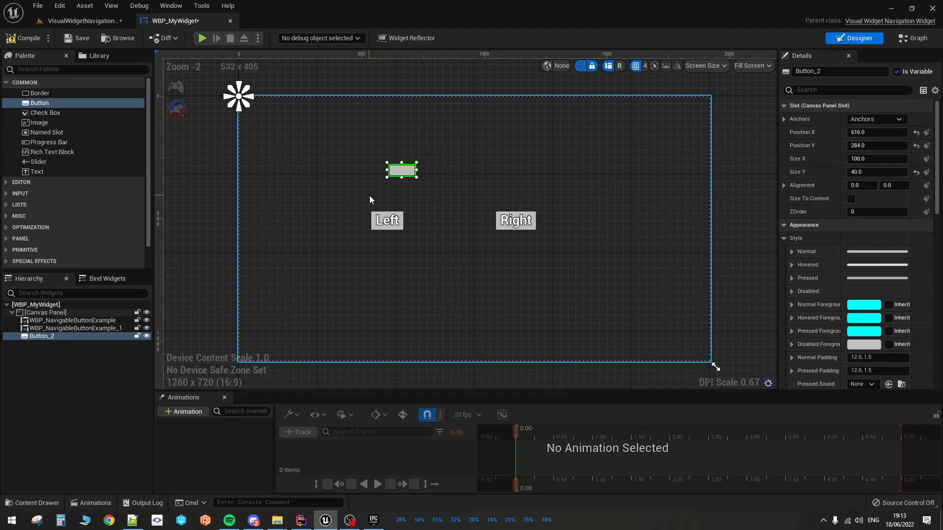
key("Delete")
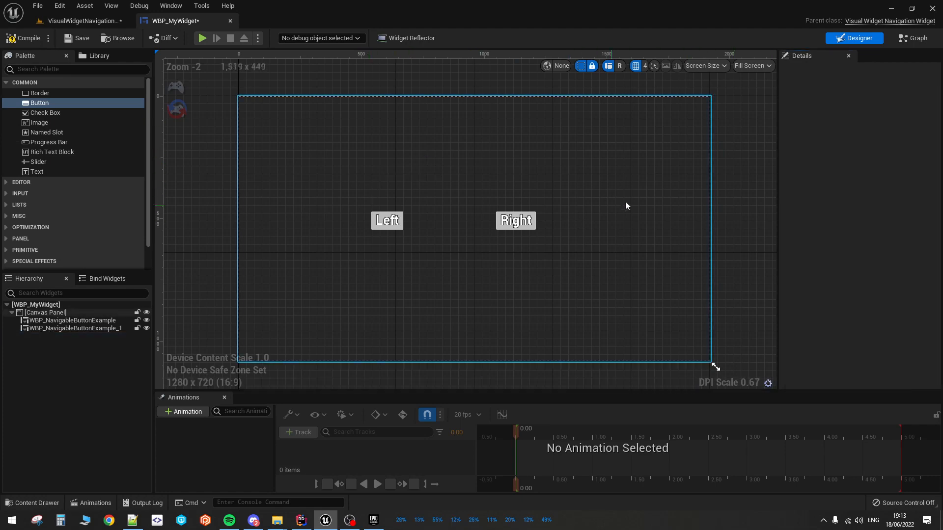
In the event graph, add a WBP_NavigableButtonExample getter and attach a Set Navigation Rule node to it as Target
left_click(909, 37)
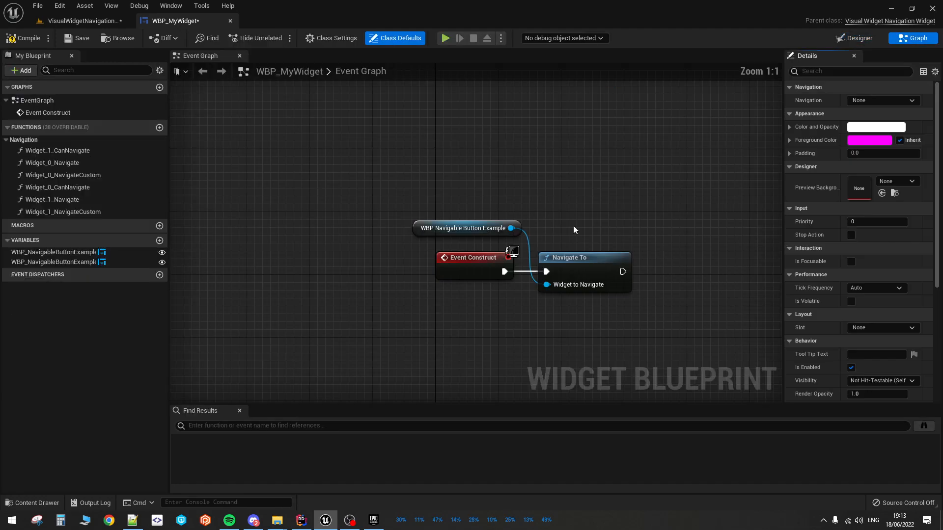
right_click_drag(587, 183, 237, 189)
left_click_drag(44, 252, 343, 202)
left_click(324, 250)
left_click_drag(404, 202, 467, 267)
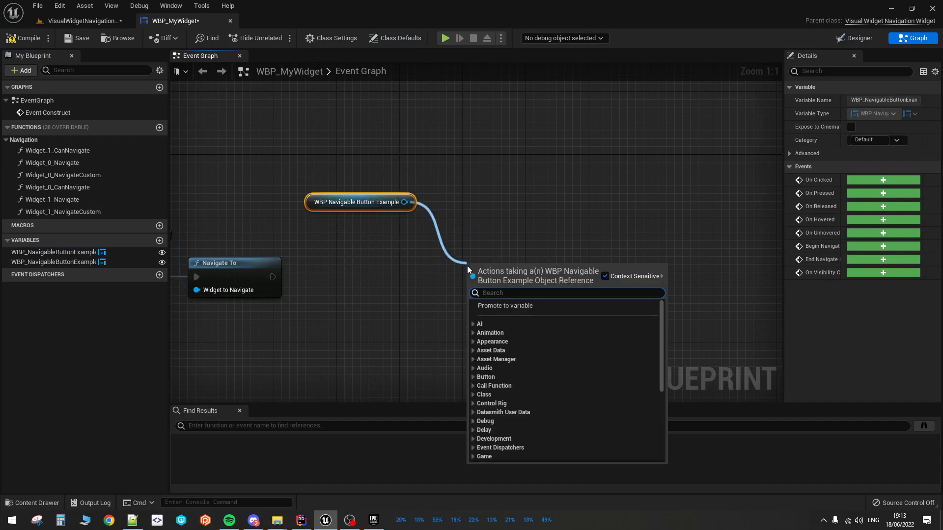
type("set ")
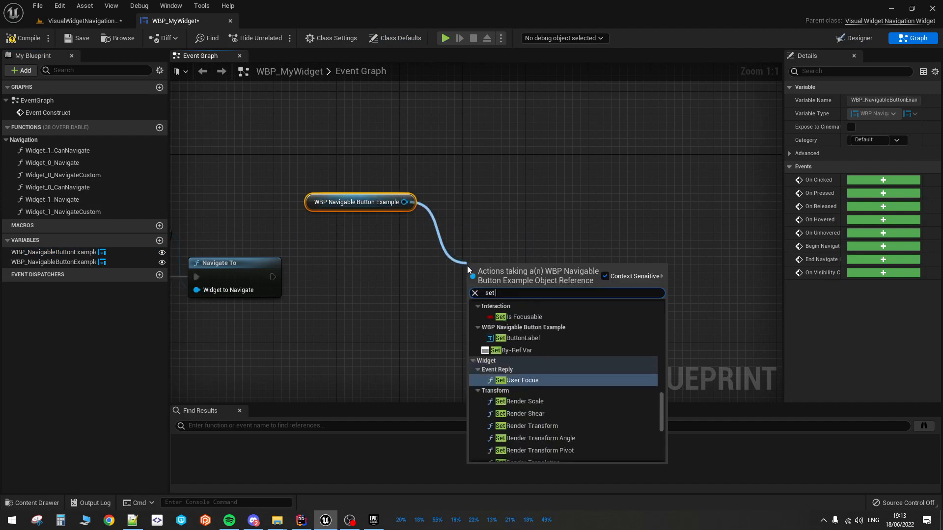
type("navigatio")
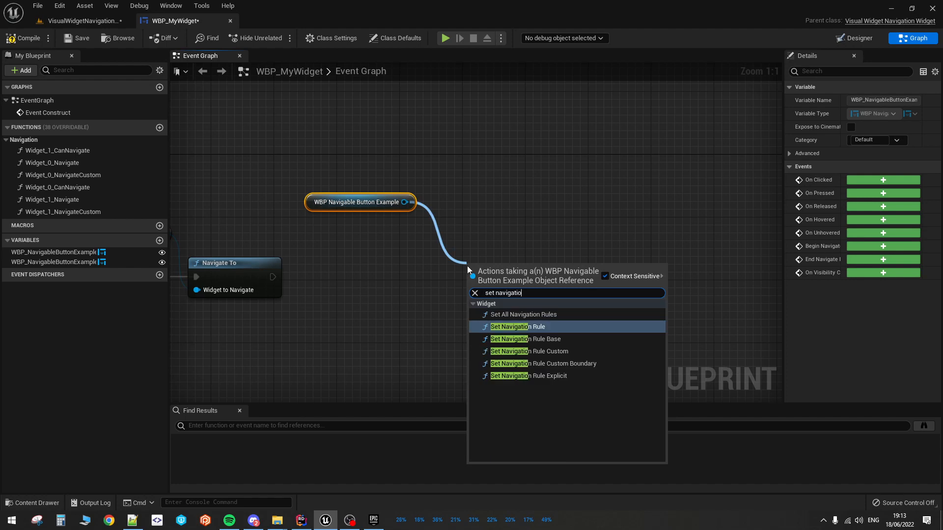
key("Return")
left_click(486, 327)
left_click(587, 181)
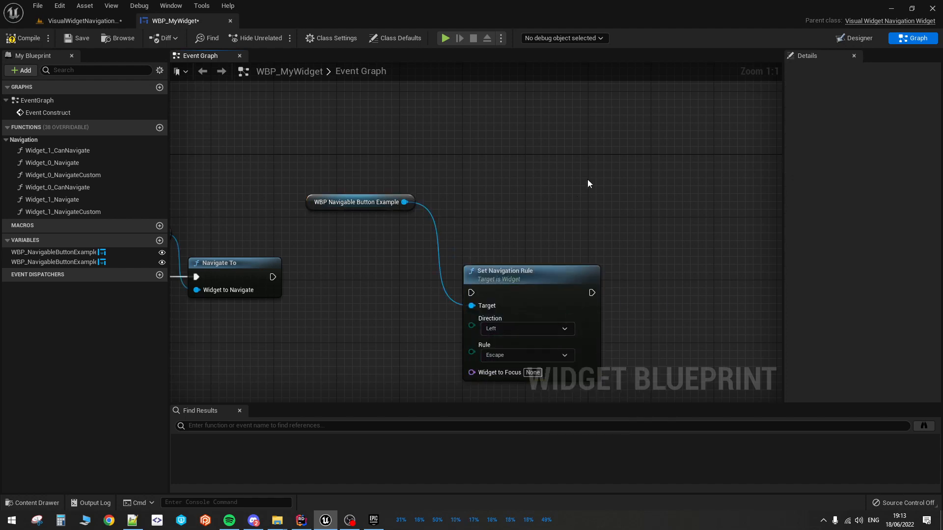
Bring up the actions available for the Set Navigation Rule node's Widget to Focus input
right_click_drag(588, 180, 622, 126)
left_click(545, 304)
left_click(545, 297)
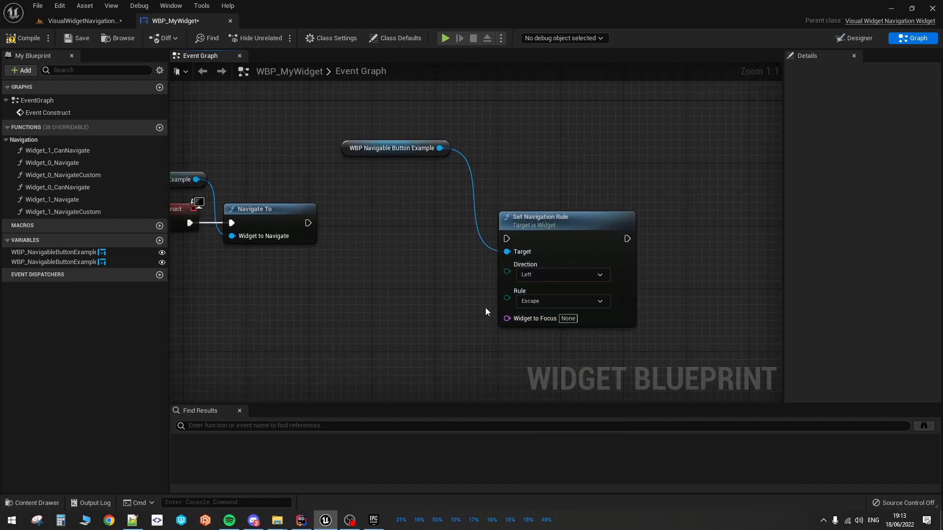
left_click_drag(507, 318, 368, 277)
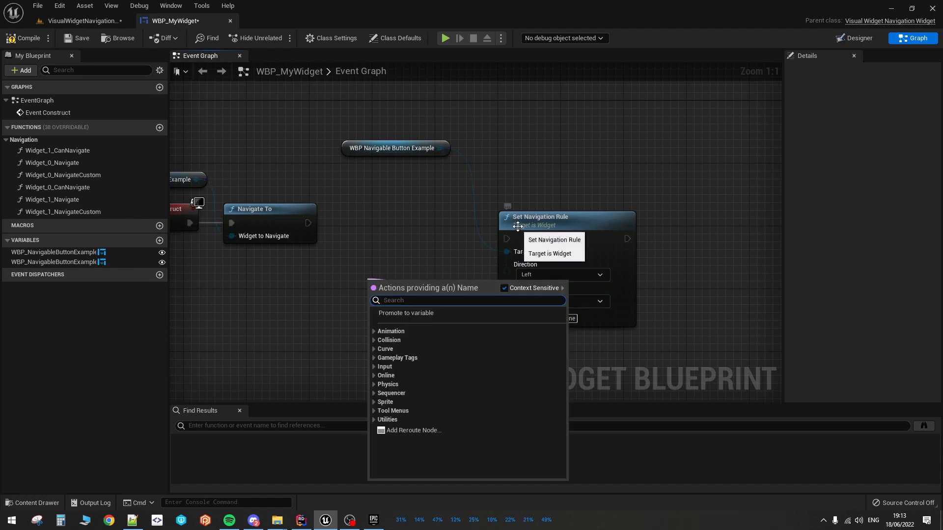
Delete the Set Navigation Rule node and its button getter, and compile and save the widget
left_click_drag(544, 217, 536, 214)
key("Delete")
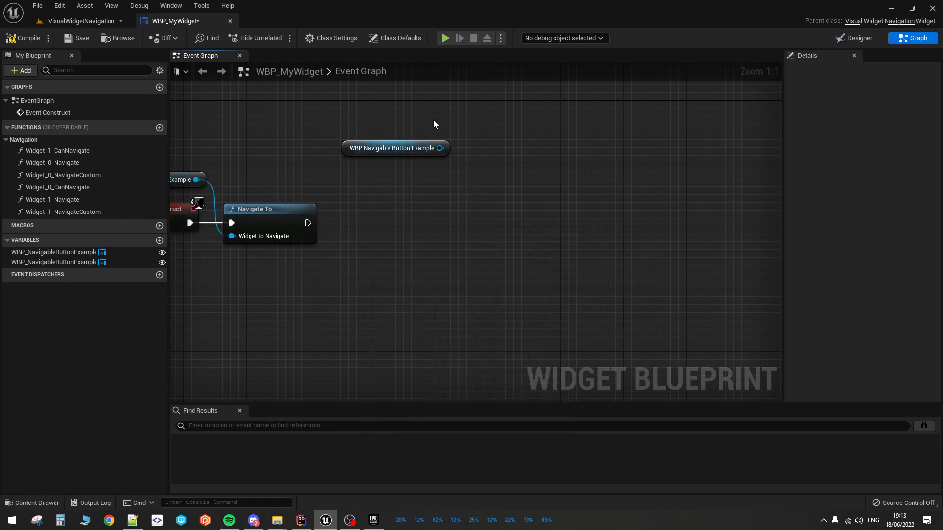
left_click(417, 147)
key("Delete")
left_click(25, 38)
left_click(79, 39)
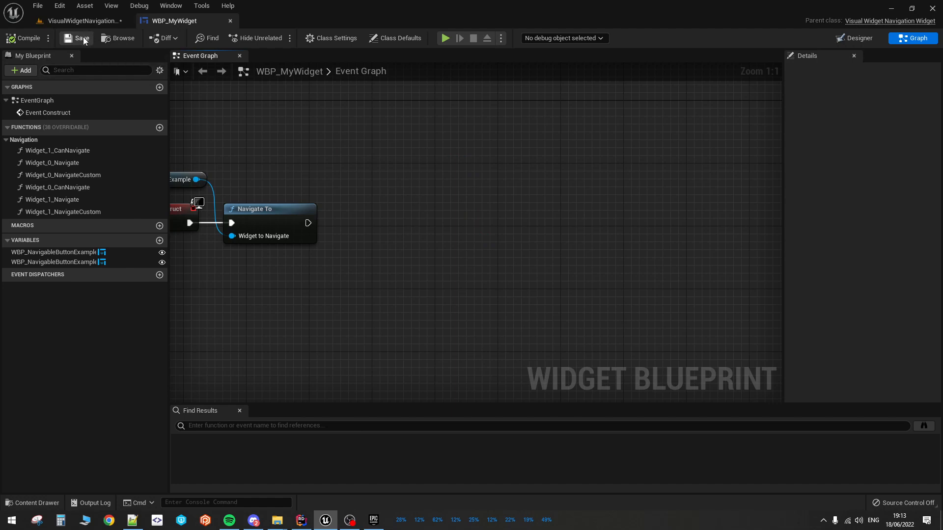
In the designer, view the Left button's links in UI Navigation Mode, then compile and leave the mode
left_click(839, 38)
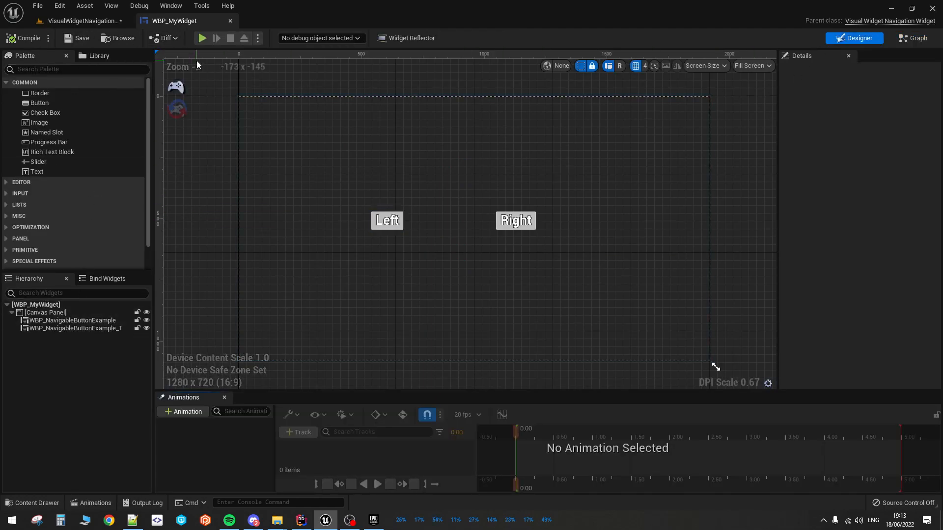
left_click(175, 88)
left_click(389, 227)
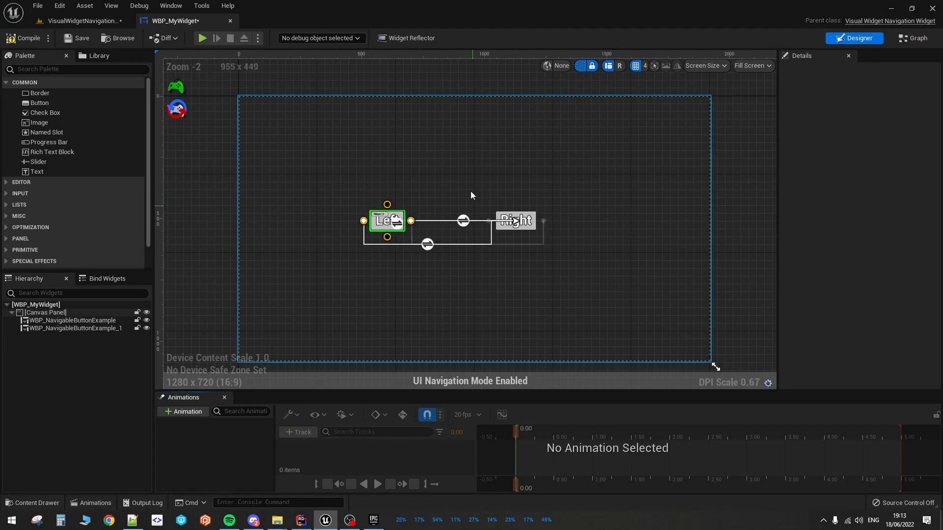
left_click(22, 43)
left_click(170, 83)
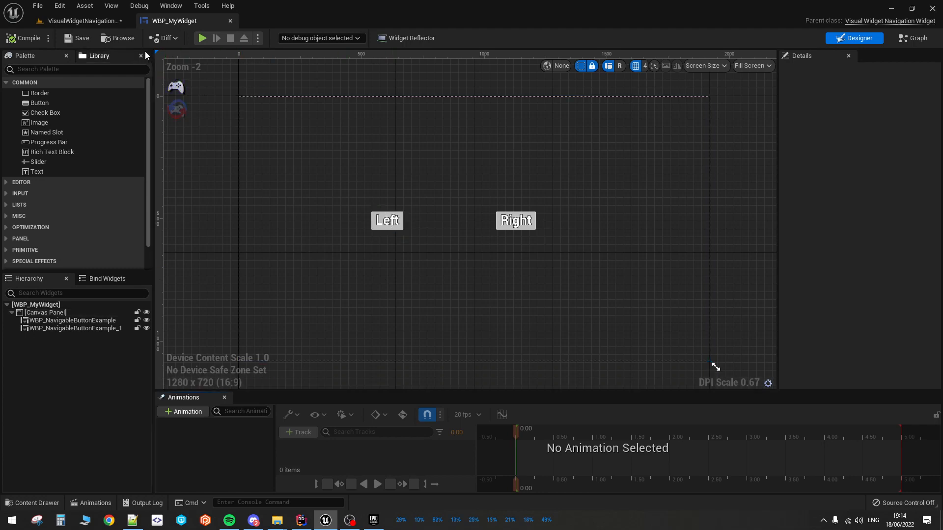
Enable UI Navigation Mode and inspect the Left button's links up close, isolating its right-side link before showing all of them again
left_click(178, 87)
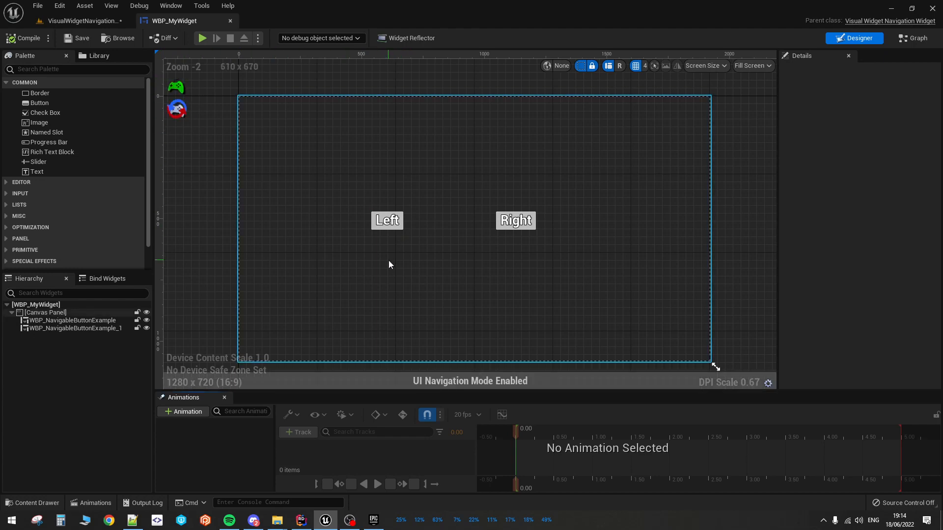
left_click(387, 221)
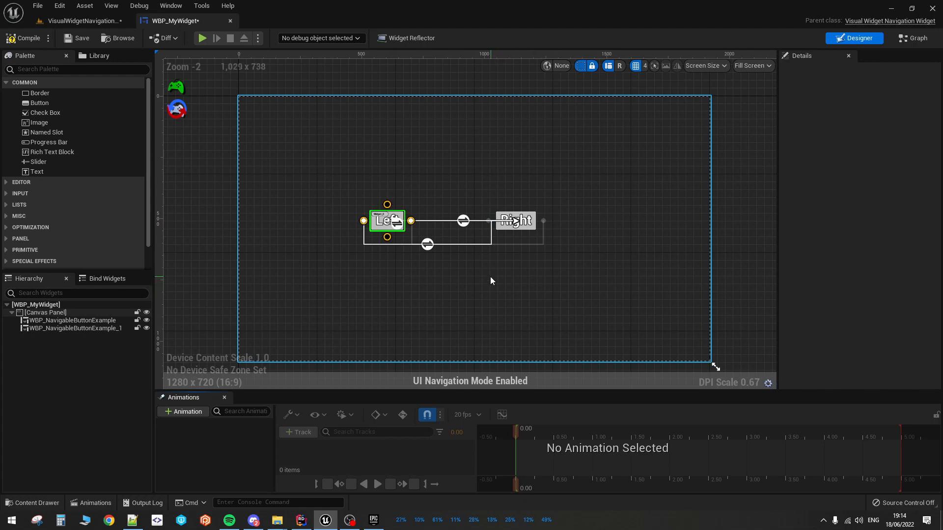
scroll(413, 222, "up", 5)
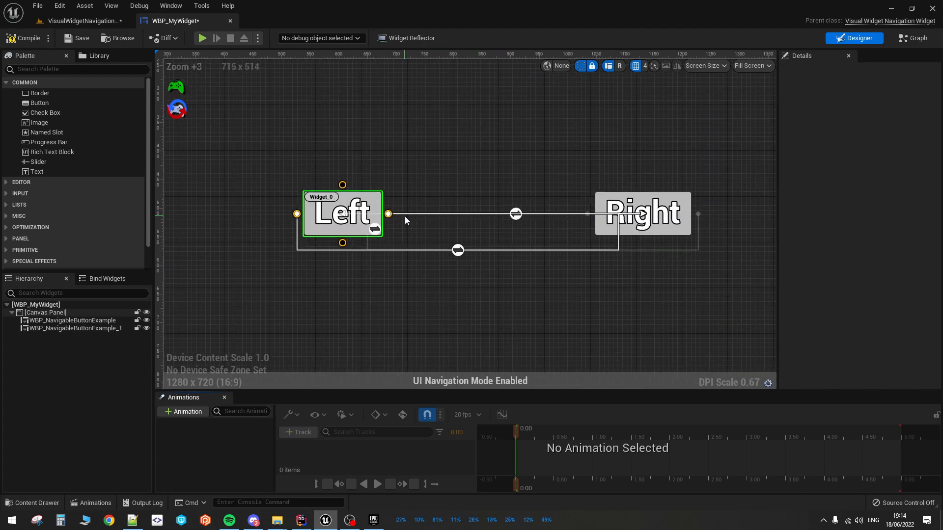
left_click(388, 214)
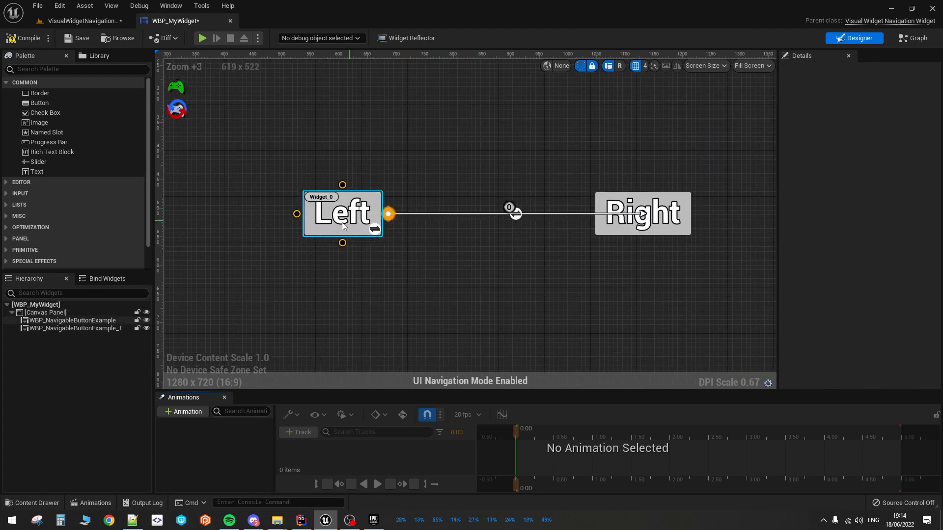
left_click(378, 196)
left_click(374, 200)
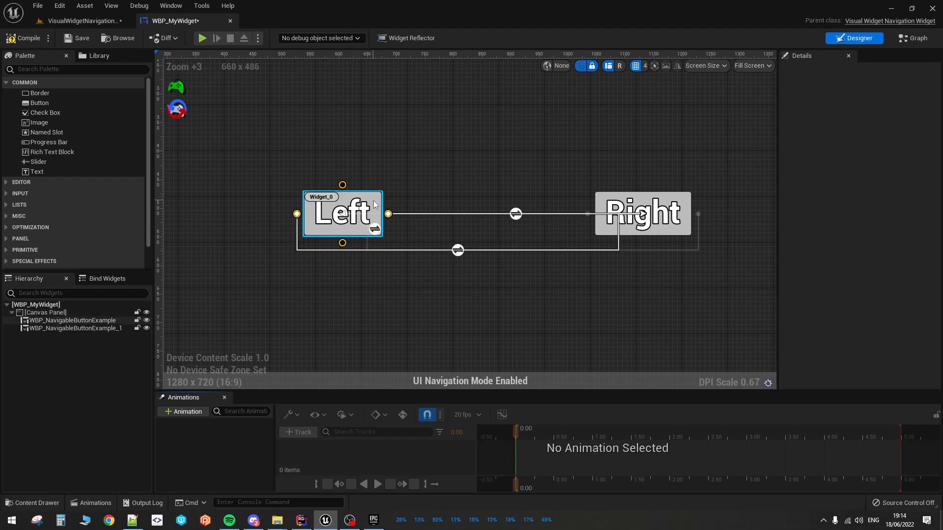